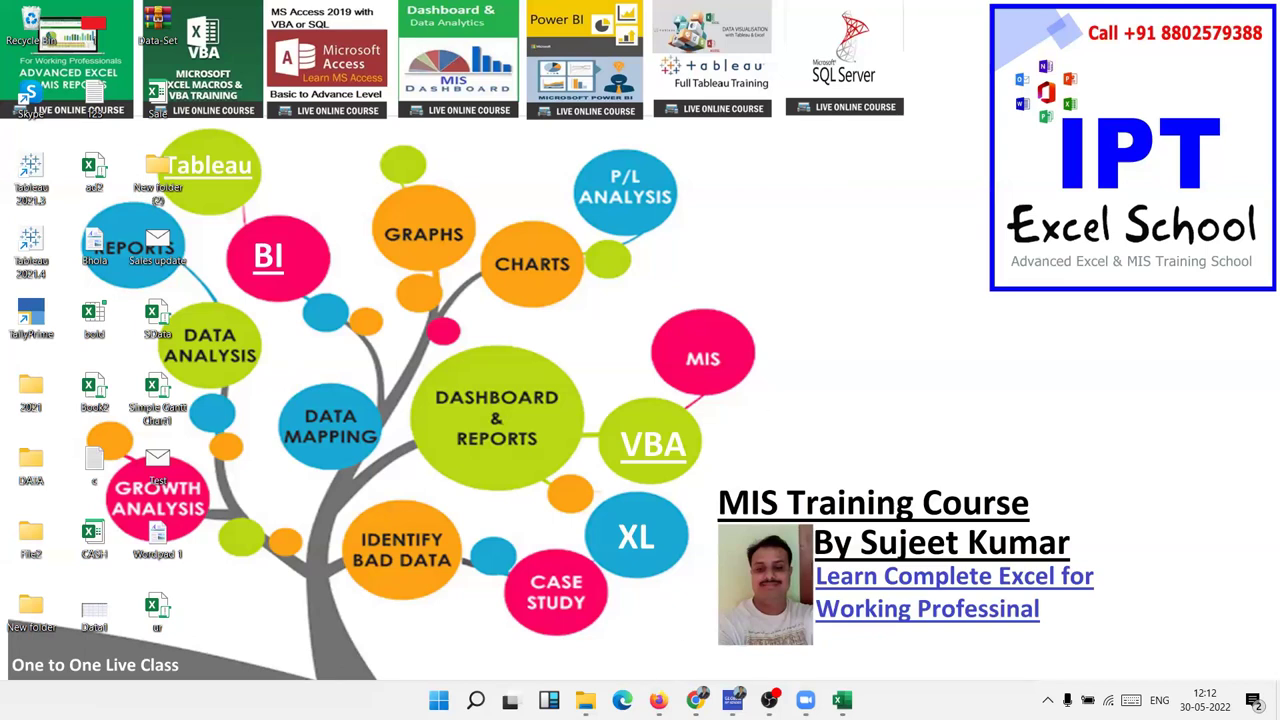
Browse in File Explorer to the G:\2022\5 month folder
click(585, 700)
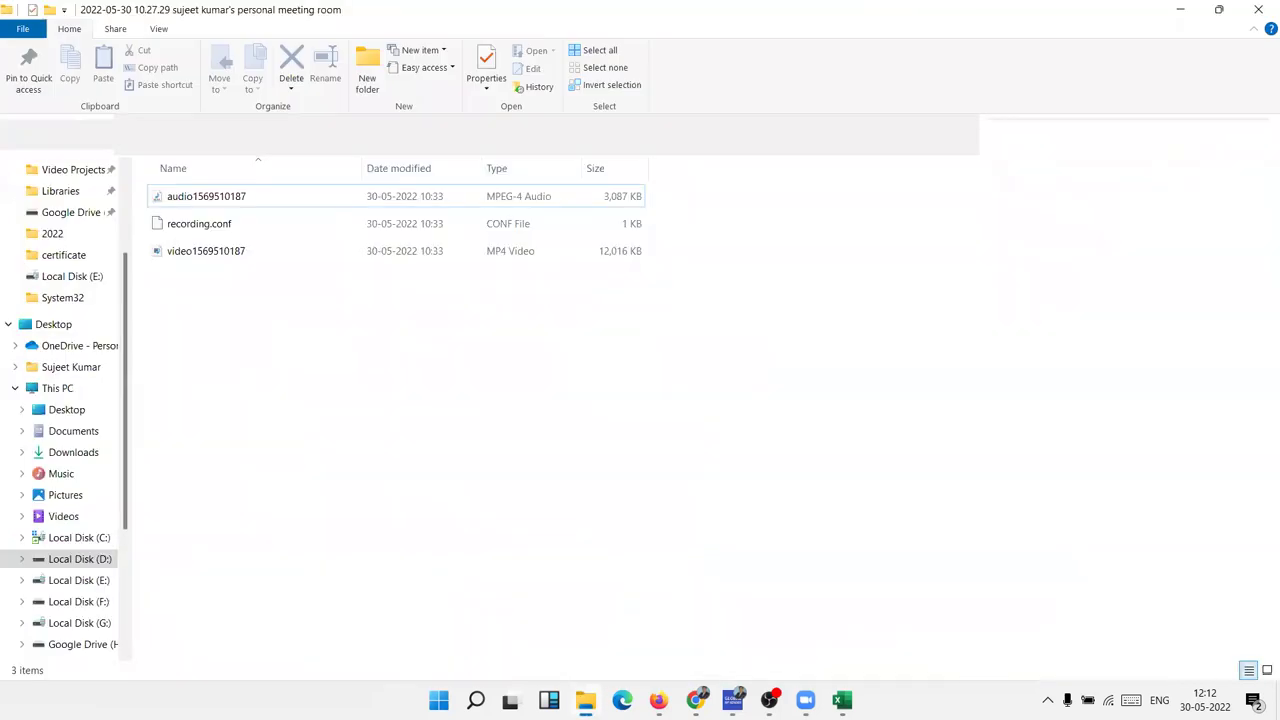
click(104, 609)
click(92, 622)
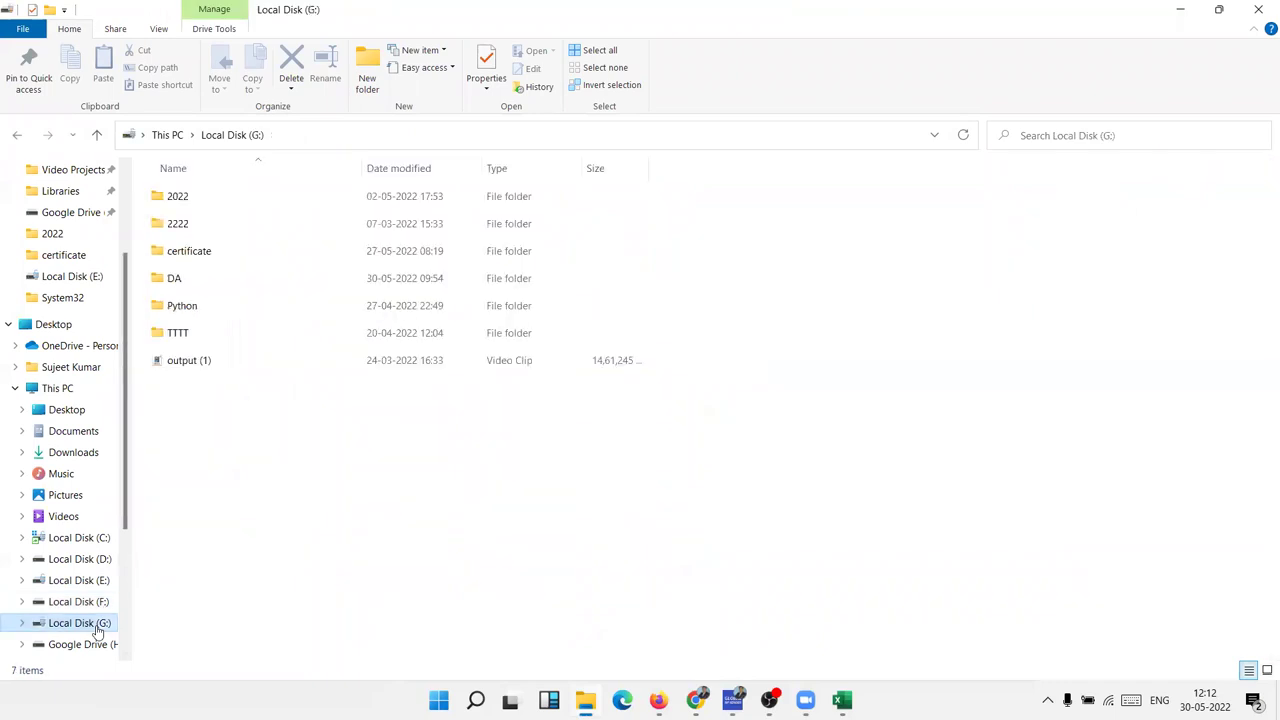
double_click(194, 205)
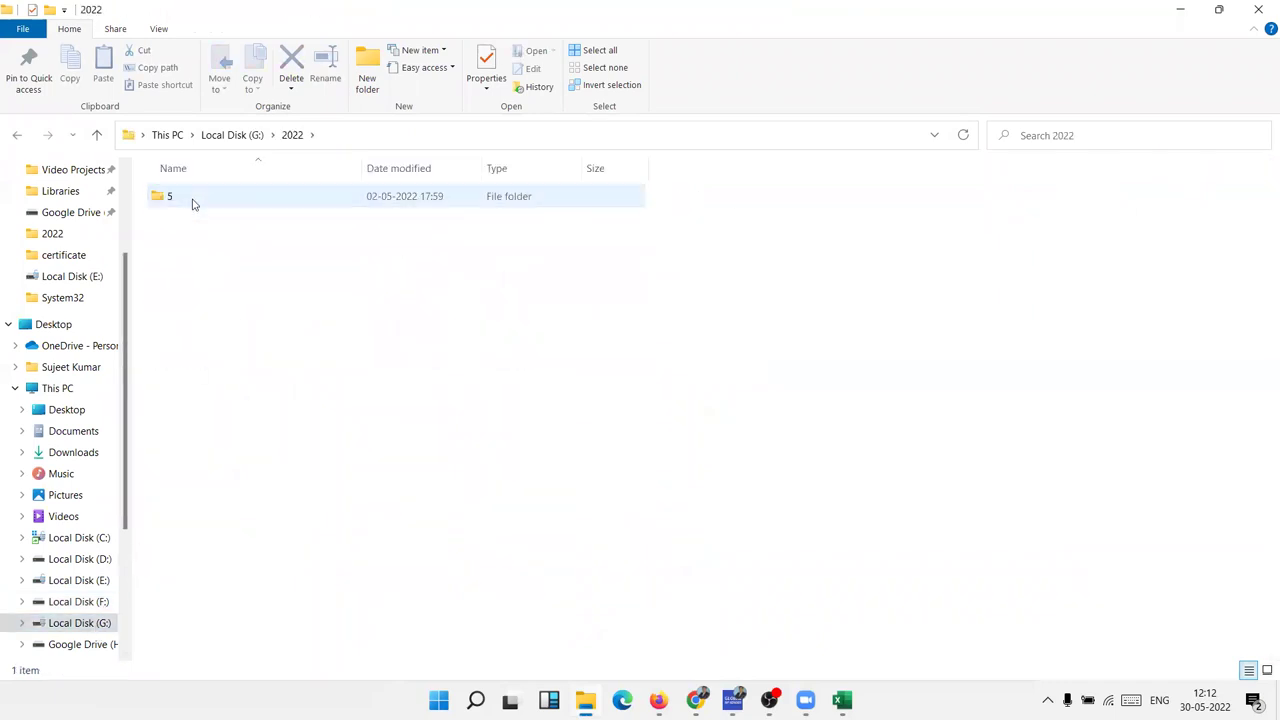
click(15, 138)
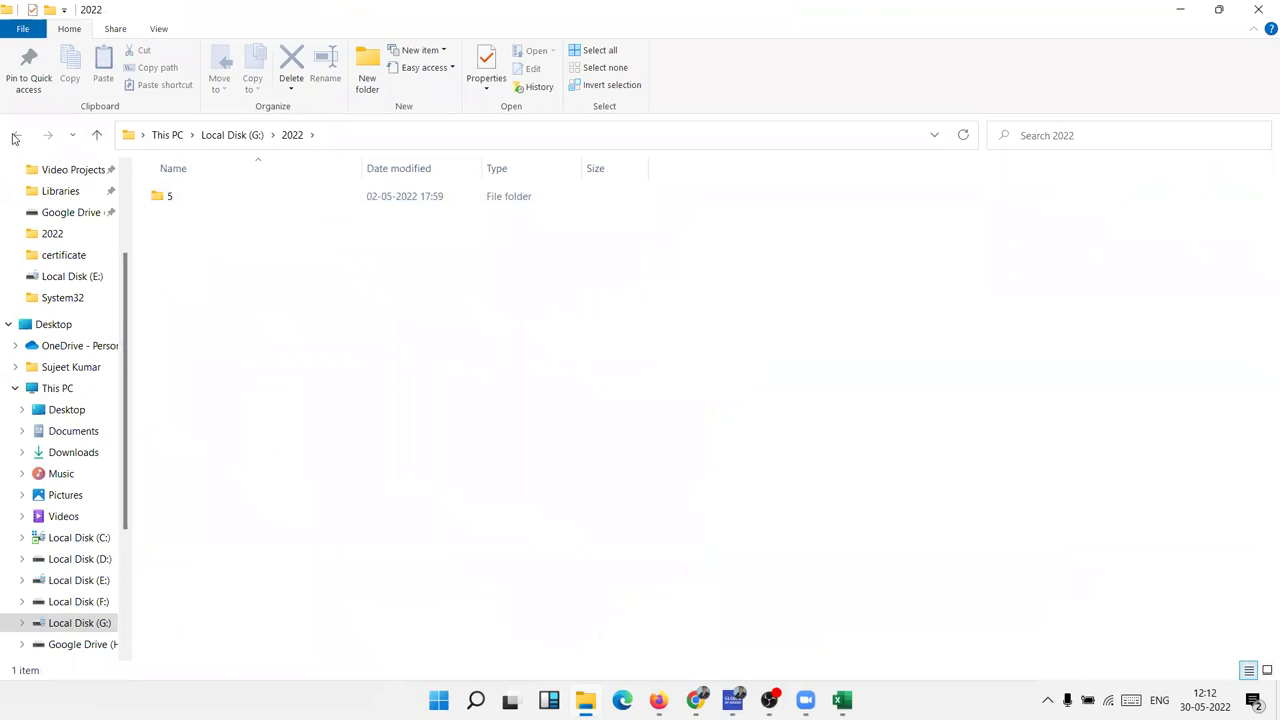
double_click(189, 205)
double_click(209, 203)
Create a new folder named 30 inside G:\2022\5
right_click(198, 253)
mouse_move(237, 494)
click(427, 225)
text(30)
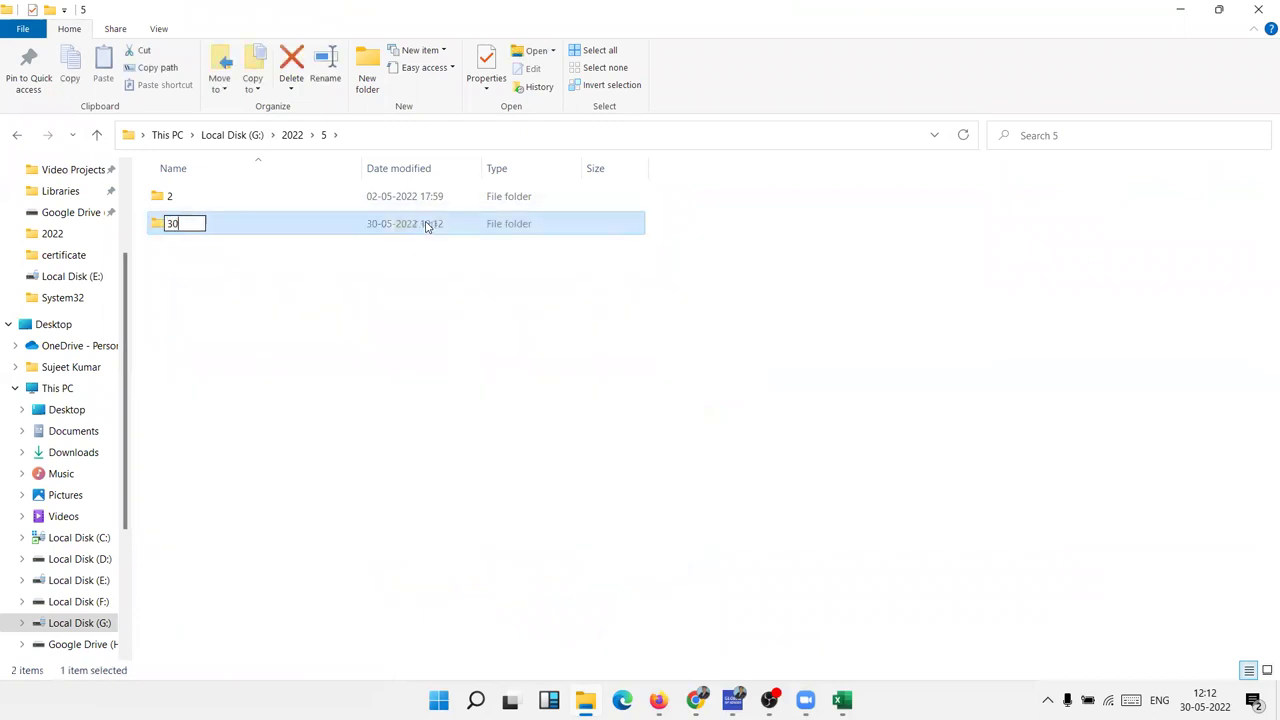
key(Return)
click(258, 239)
Create a Microsoft Excel Worksheet named 30 inside folder 30
double_click(249, 228)
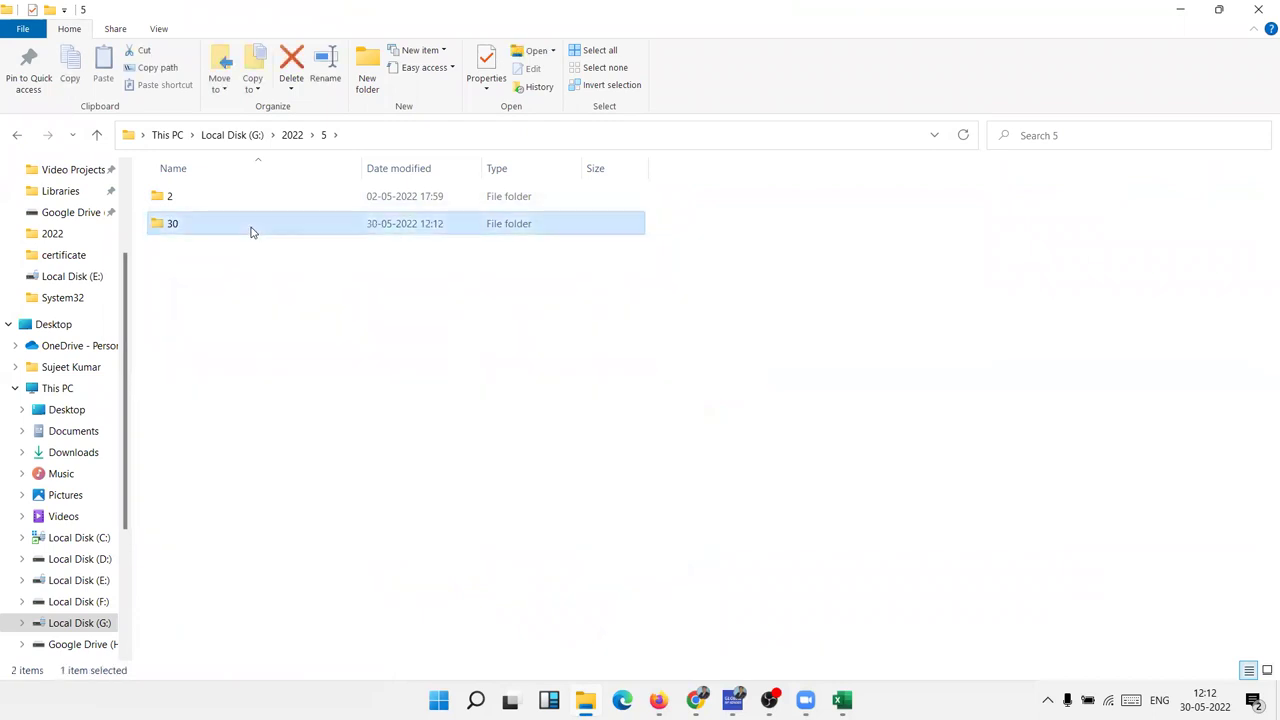
right_click(245, 240)
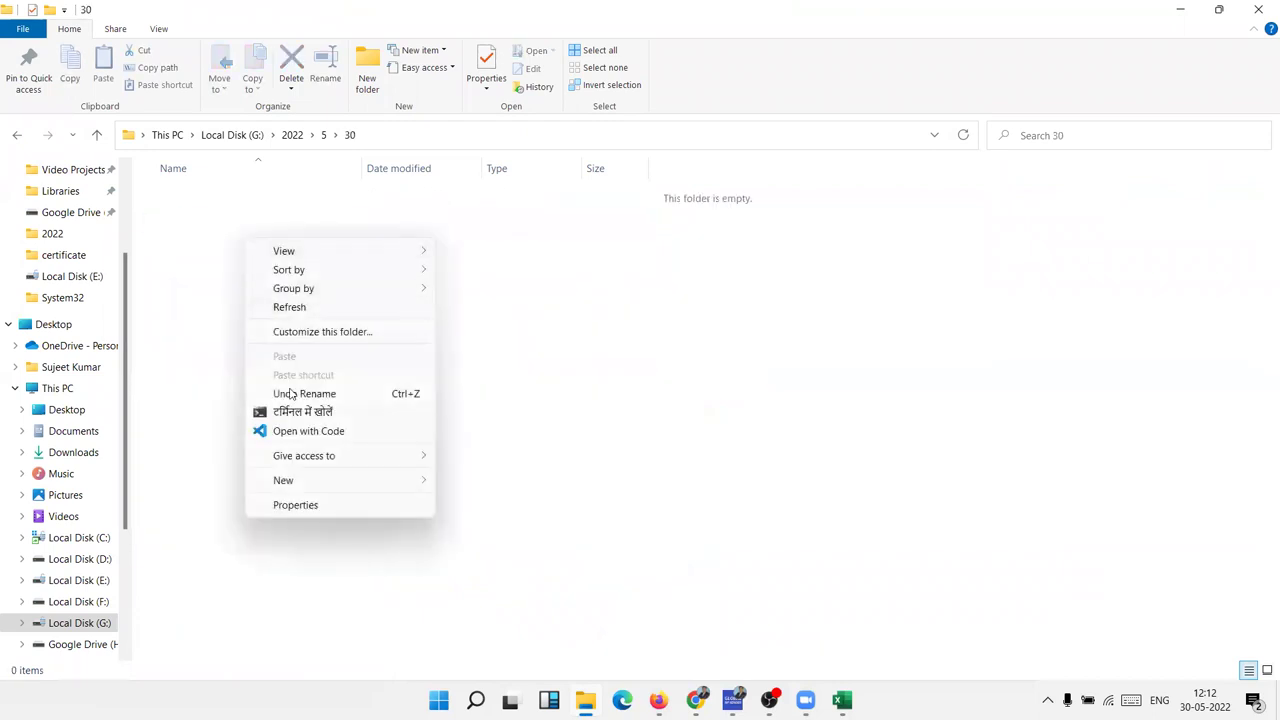
click(316, 481)
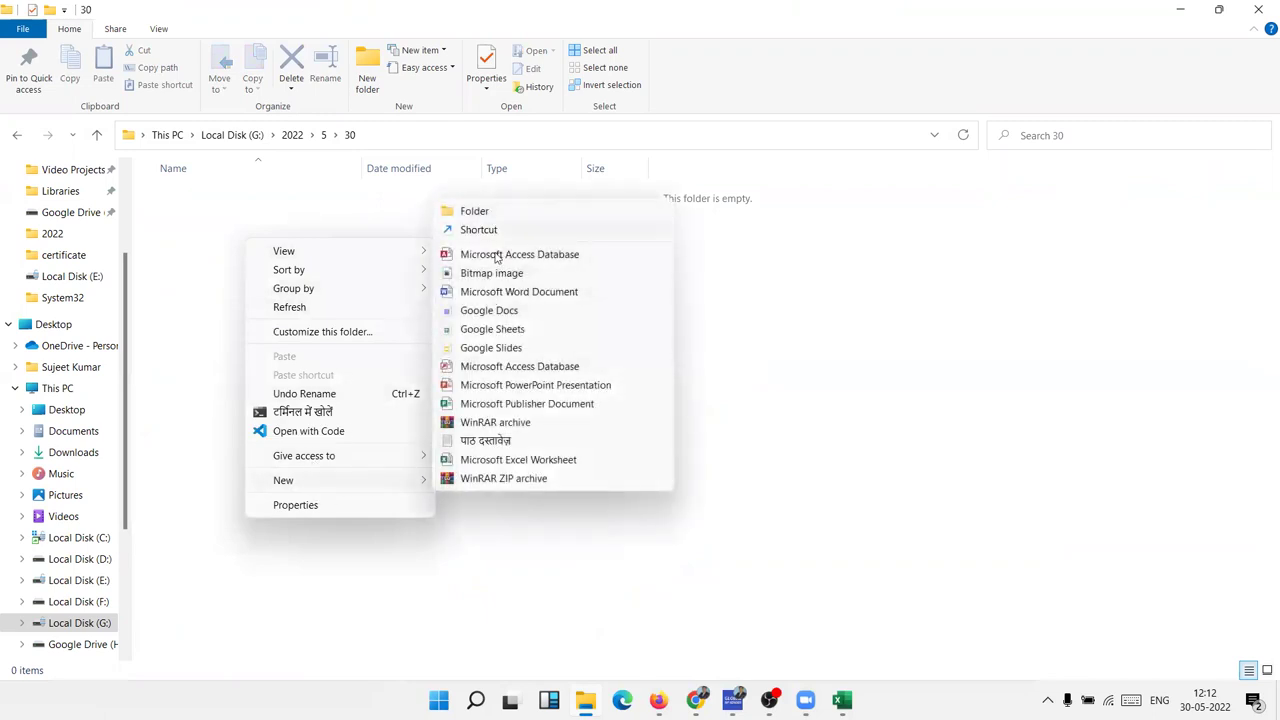
click(474, 460)
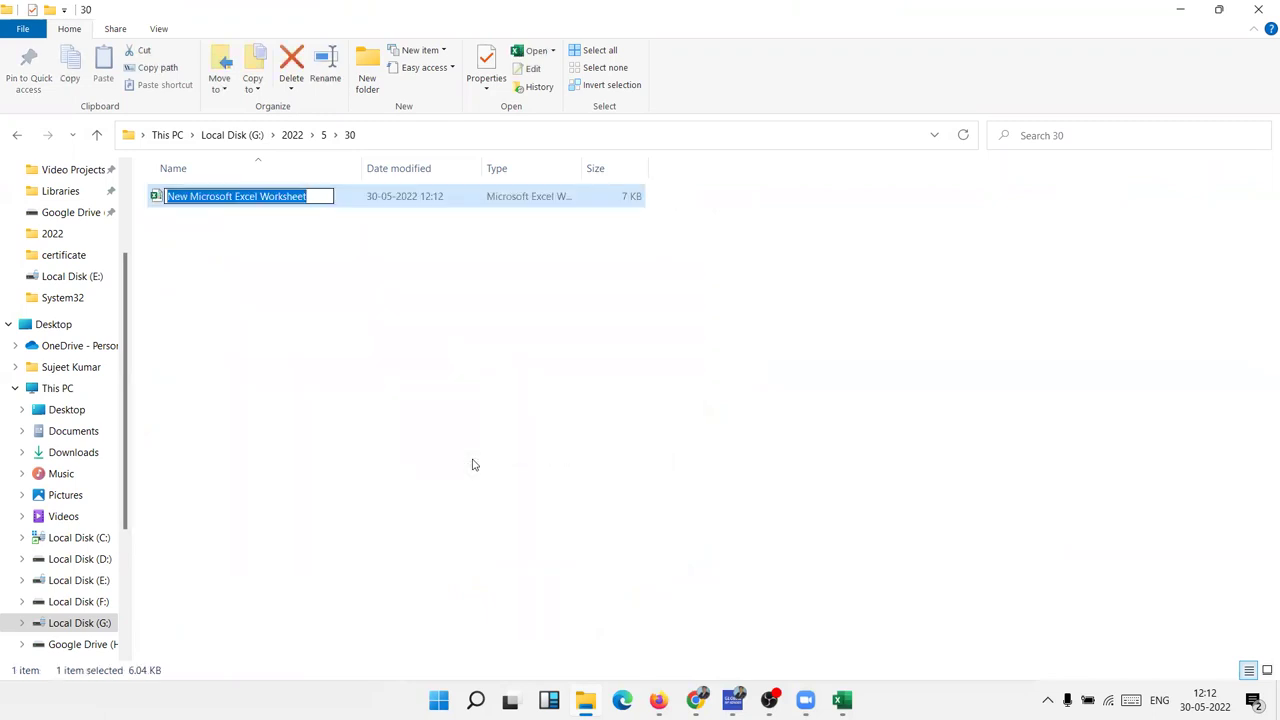
text(30)
key(Return)
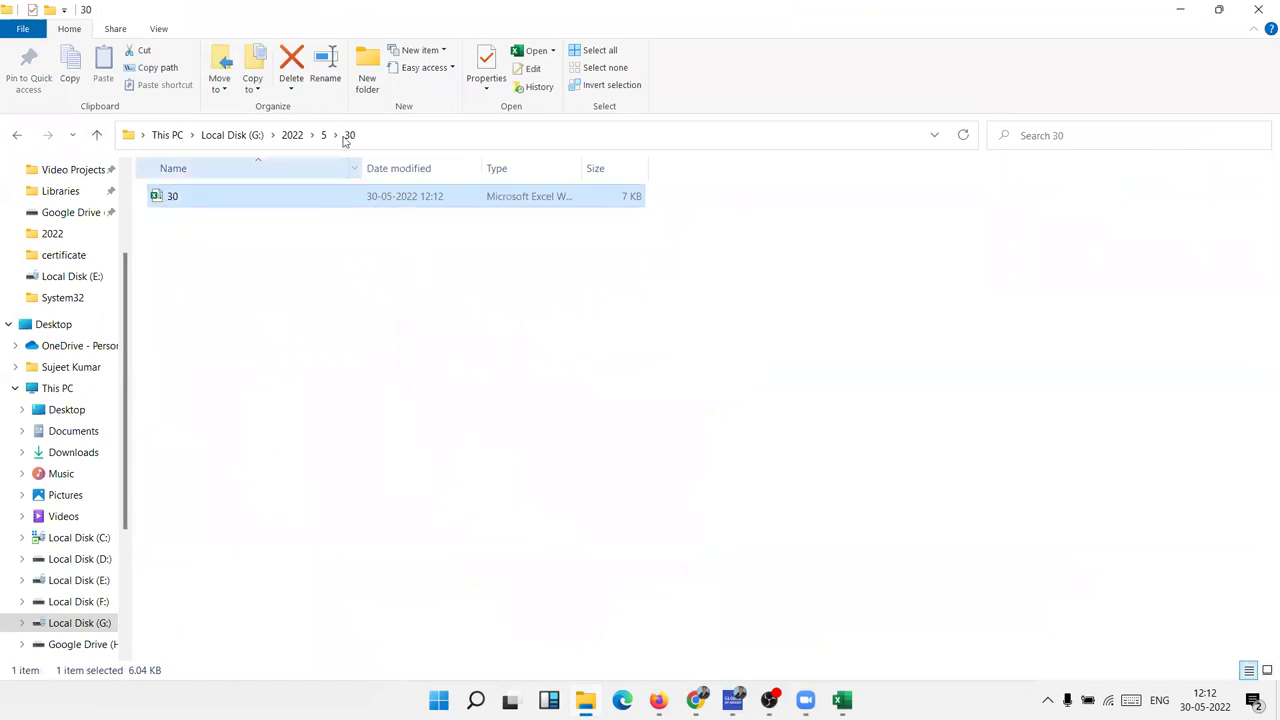
Check folder 2's workbook, then delete the whole 2022 folder from drive G:
click(325, 135)
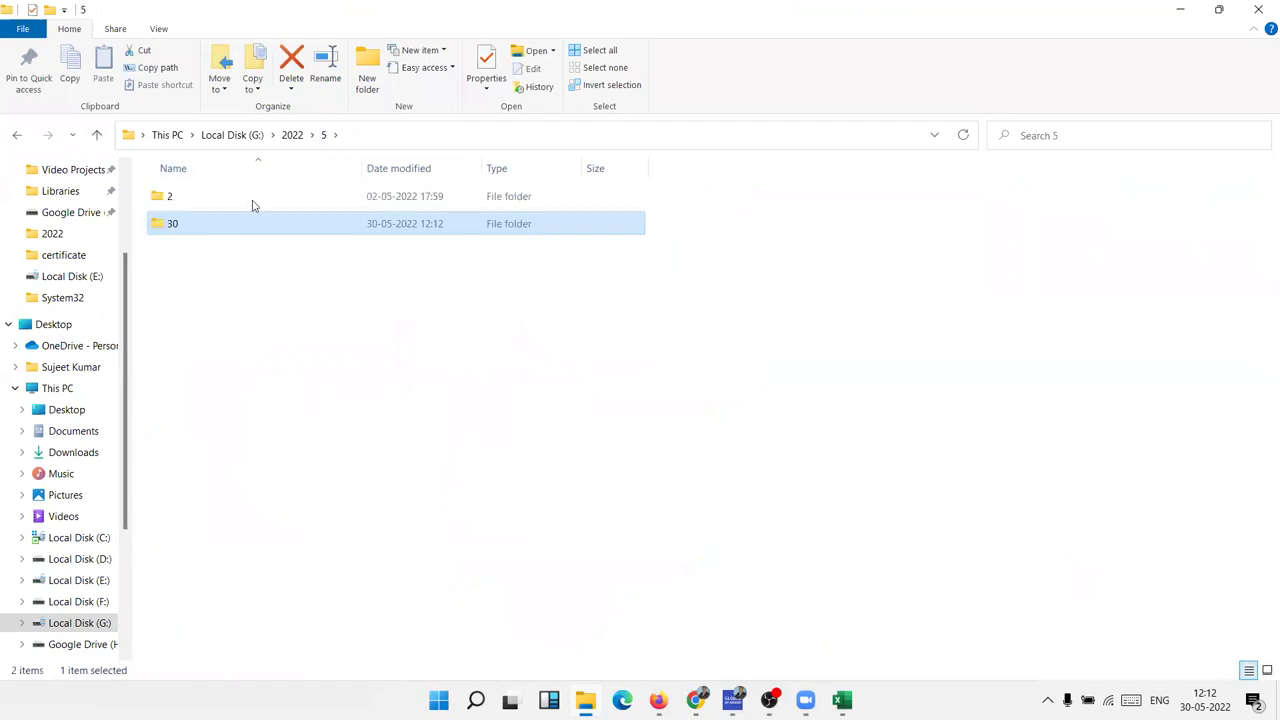
double_click(251, 200)
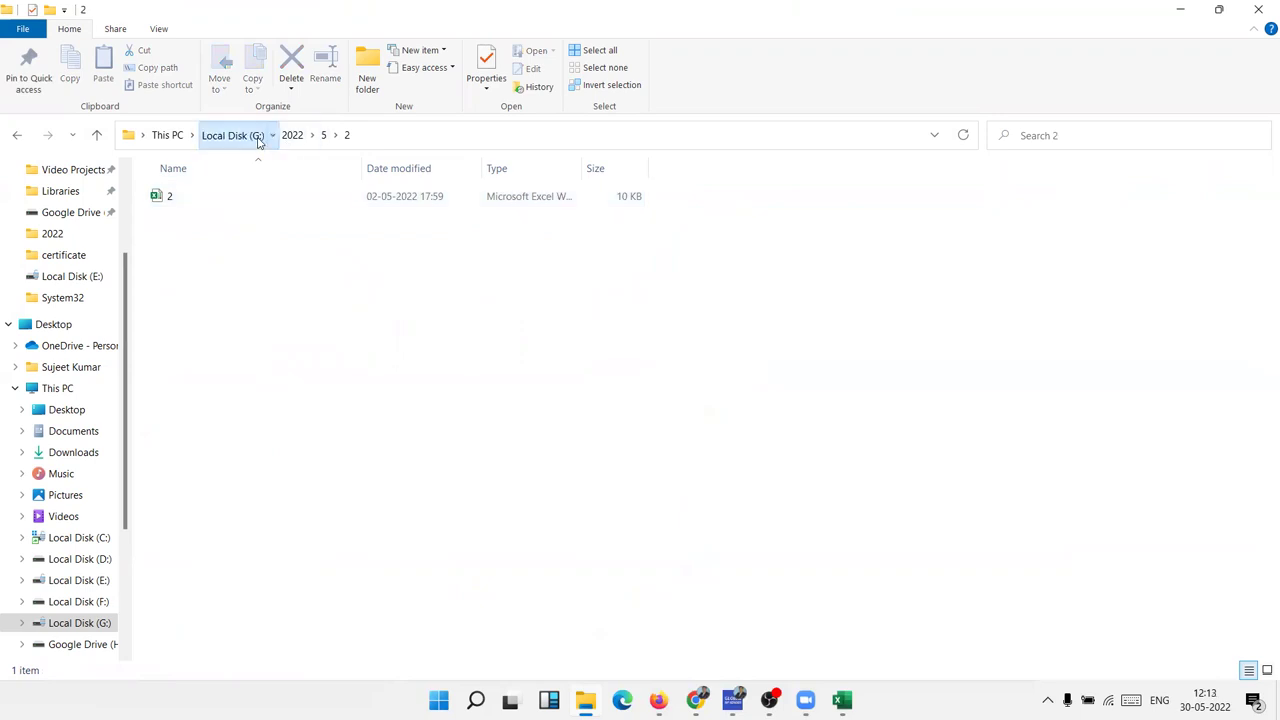
click(240, 136)
right_click(209, 203)
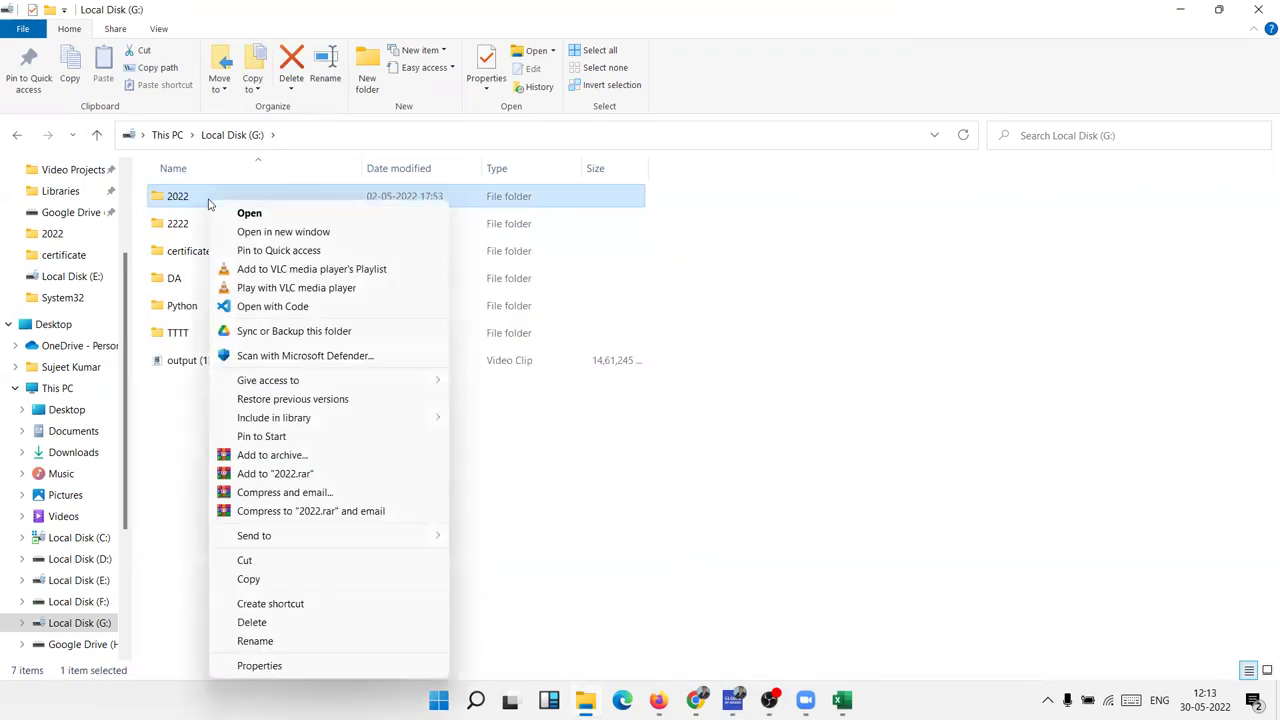
click(277, 628)
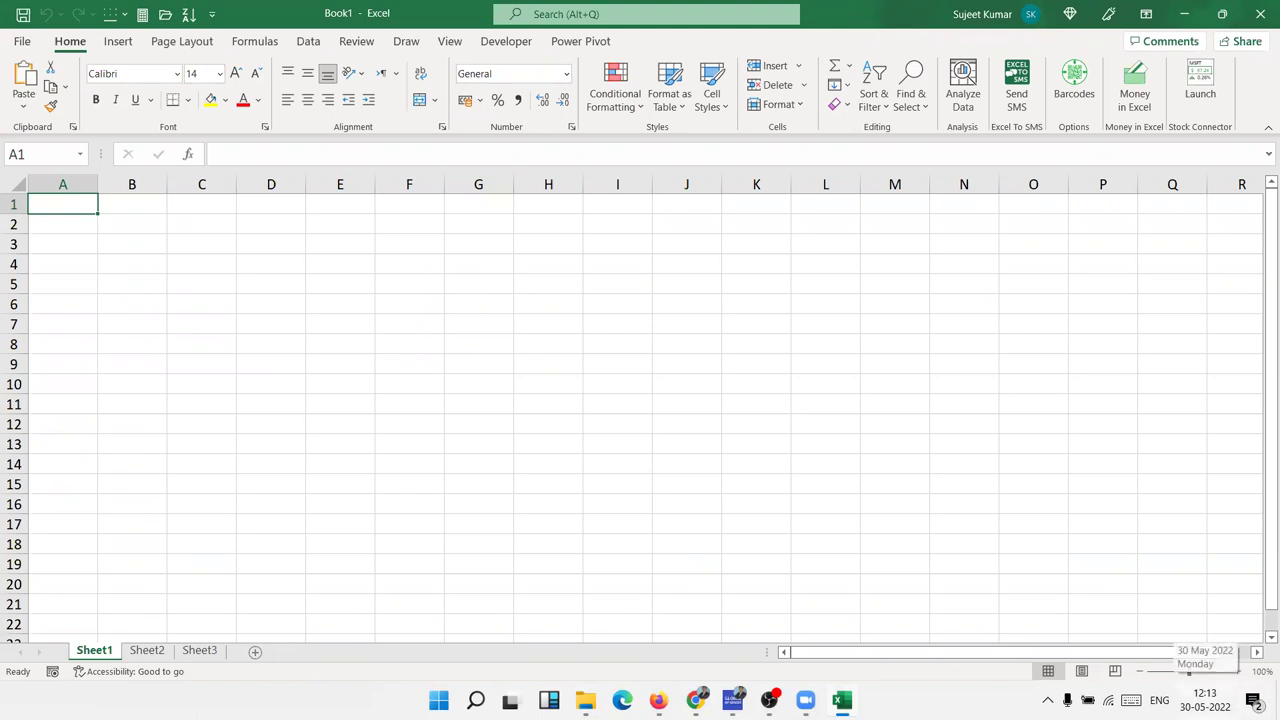
Open the VBA editor, snap it left of Book1, widen it, and insert a module
click(527, 42)
click(23, 85)
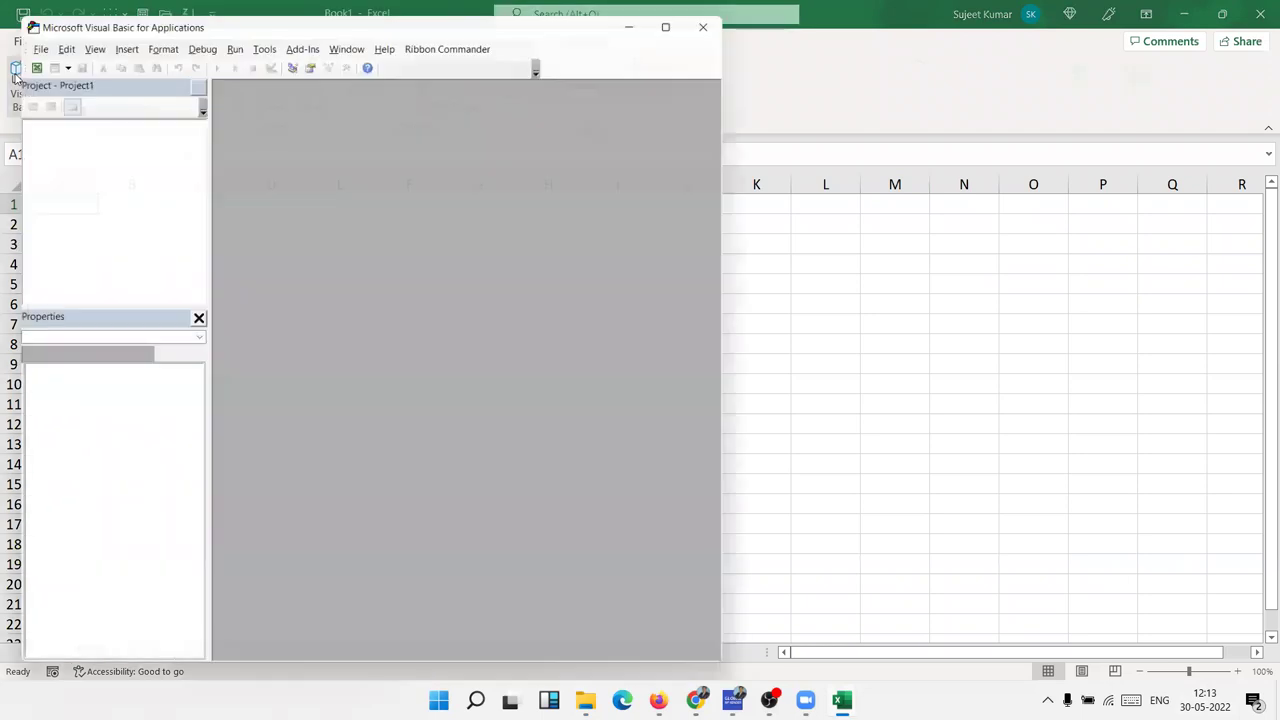
click(683, 12)
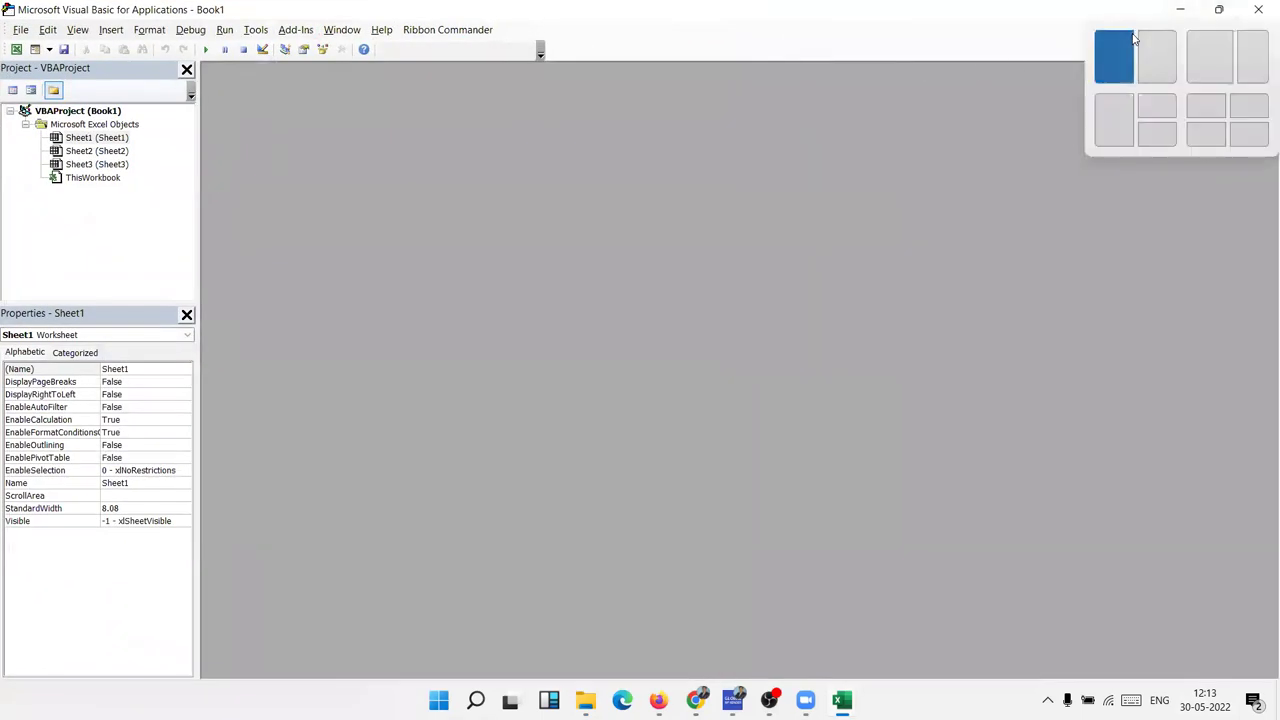
click(1112, 57)
click(752, 160)
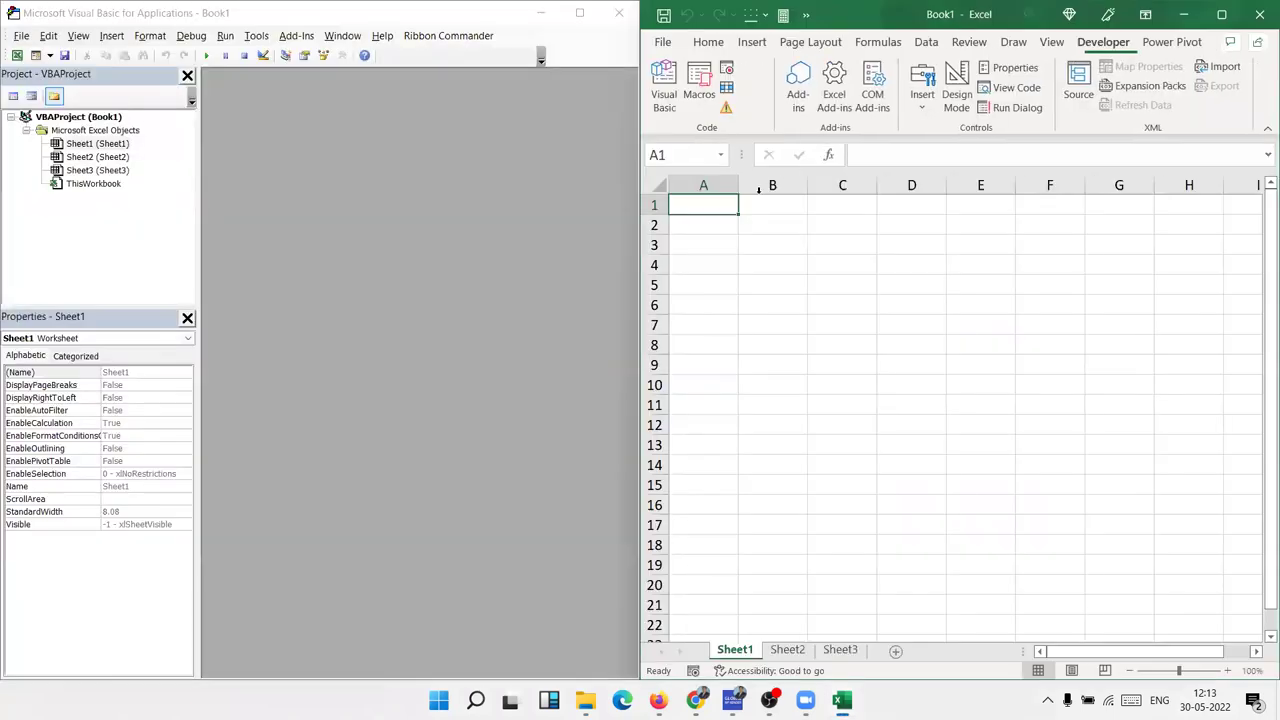
click(636, 307)
drag(636, 307, 726, 307)
click(111, 35)
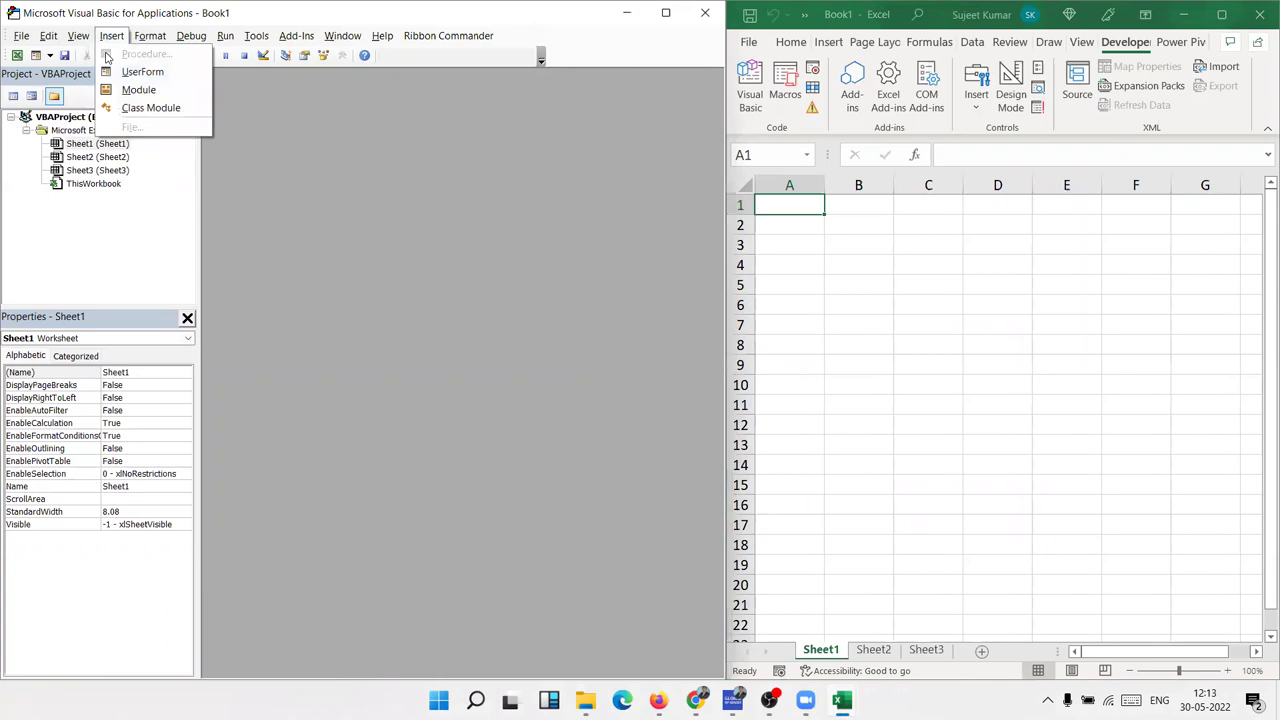
click(113, 90)
Type Sub first_Pro() in Module1 and leave blank lines before End Sub
text(sub )
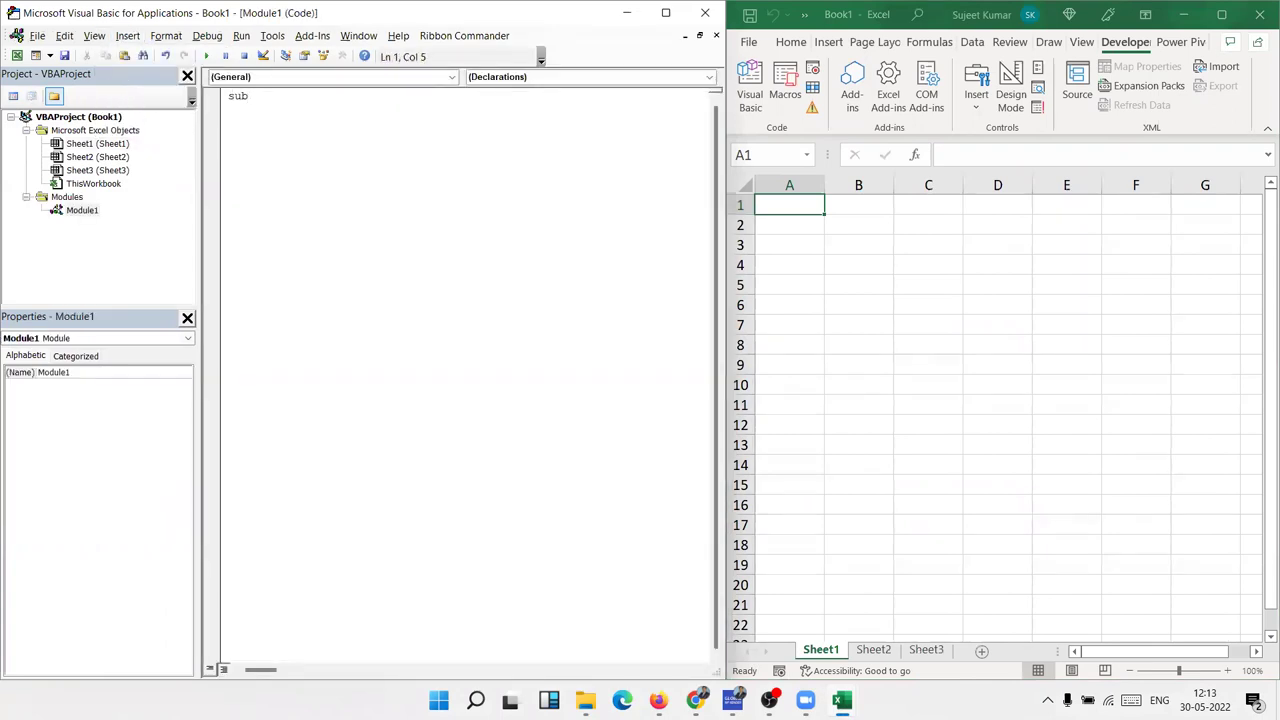
text(first_Pro)
text(())
key(Return)
key(Return)
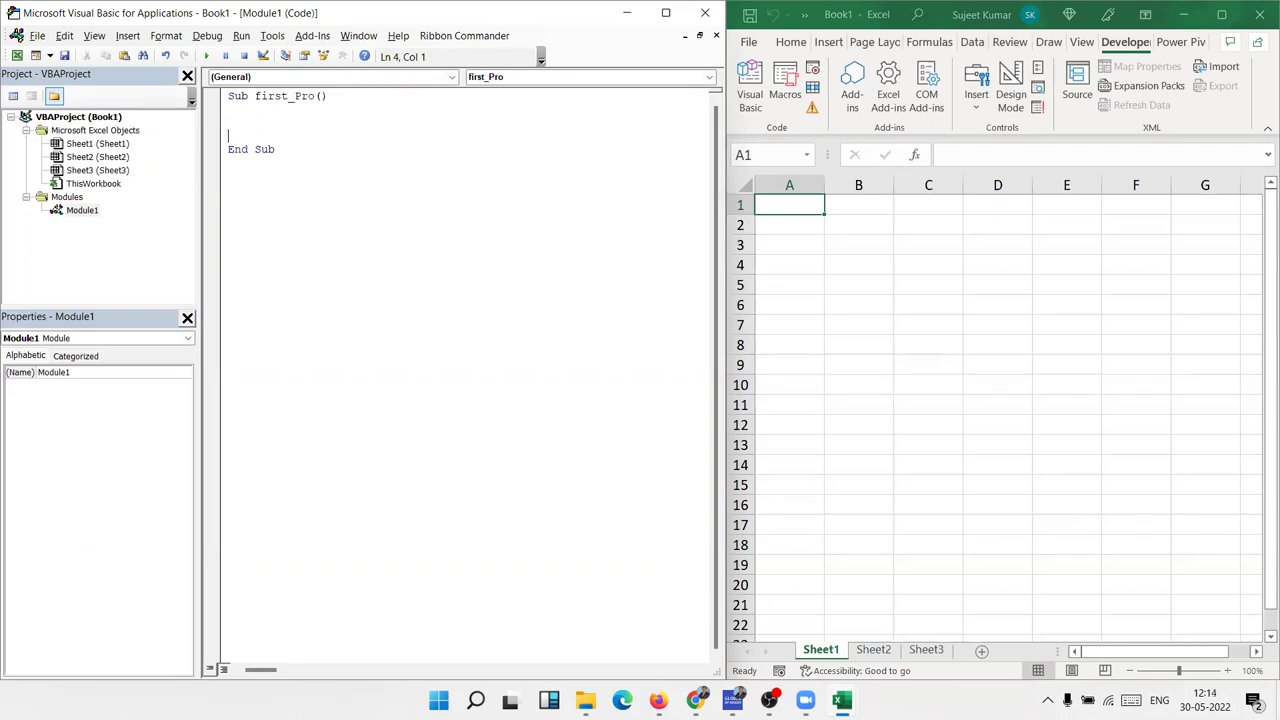
key(Return)
key(Up)
key(Up)
Enter =TODAY() in C3 so it shows 30-05-2022
click(911, 245)
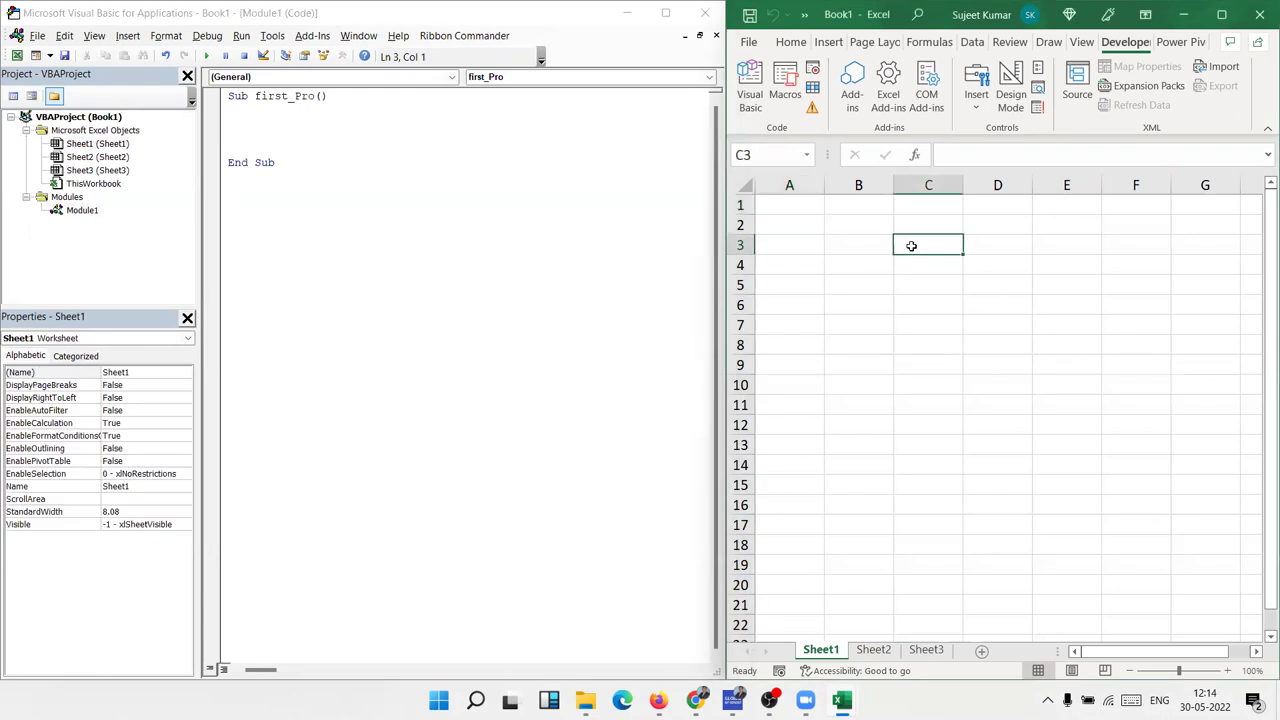
text(=toda)
key(Tab)
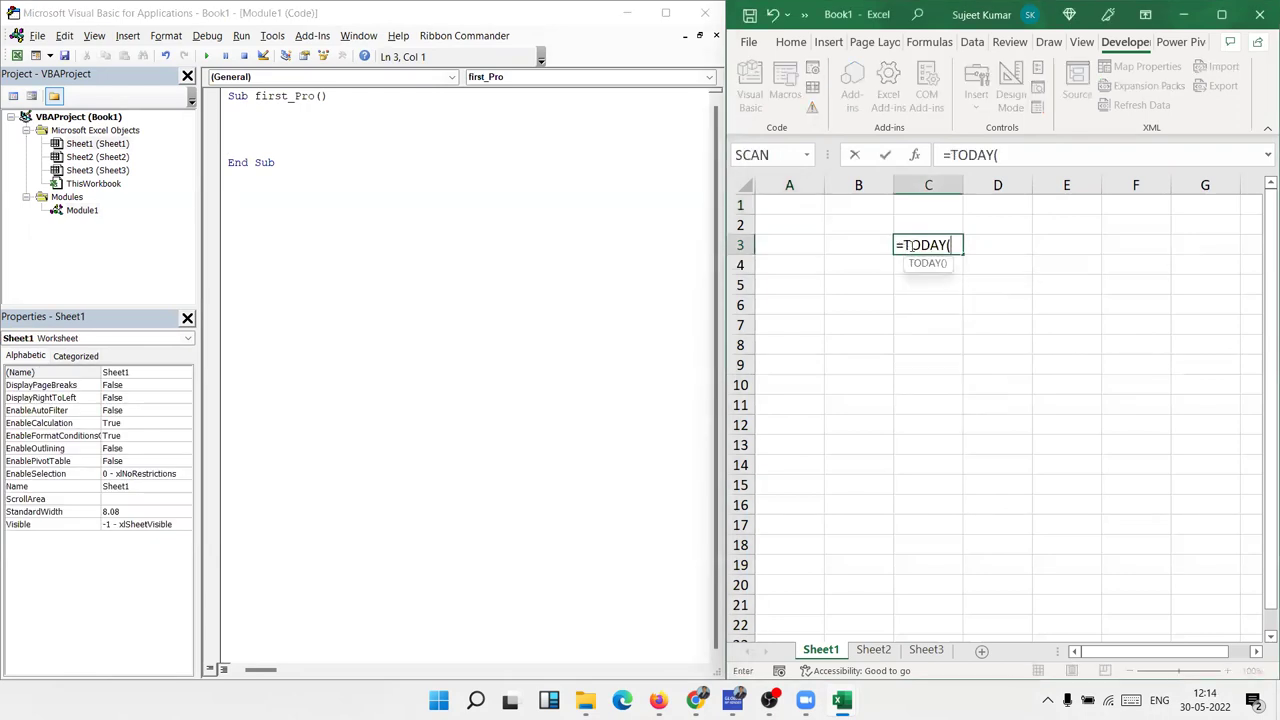
key(Return)
click(911, 245)
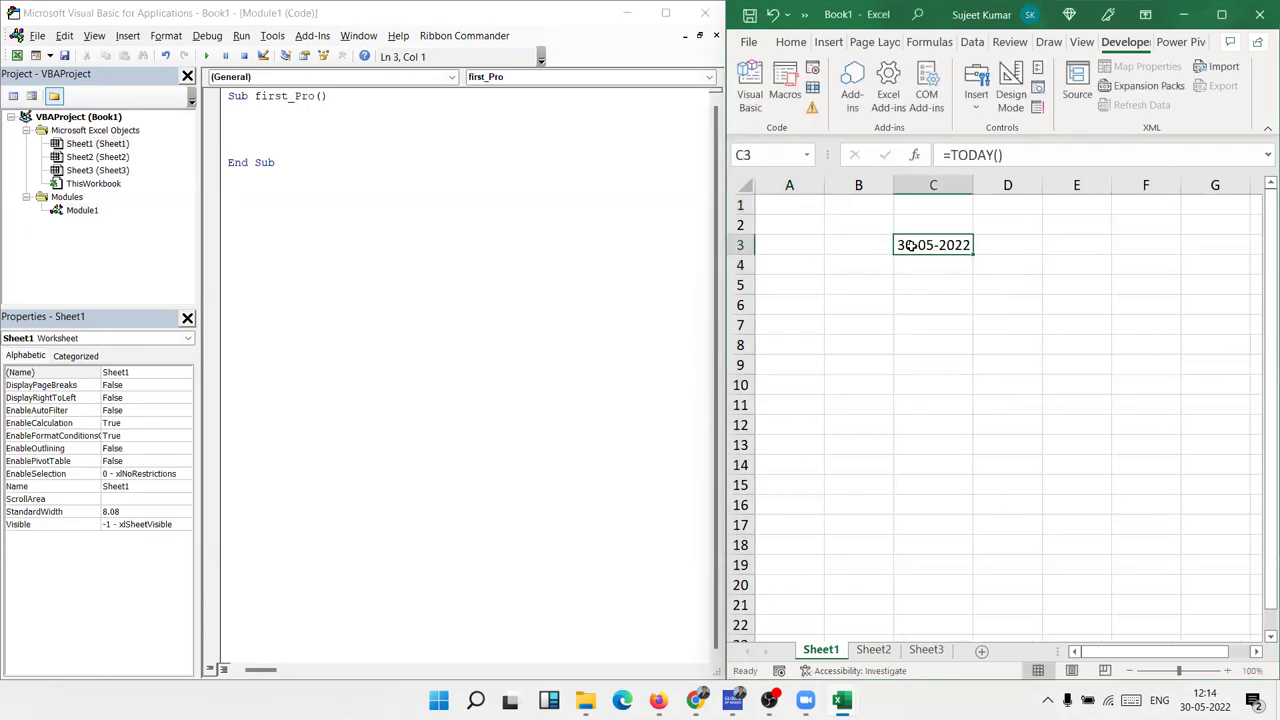
key(Return)
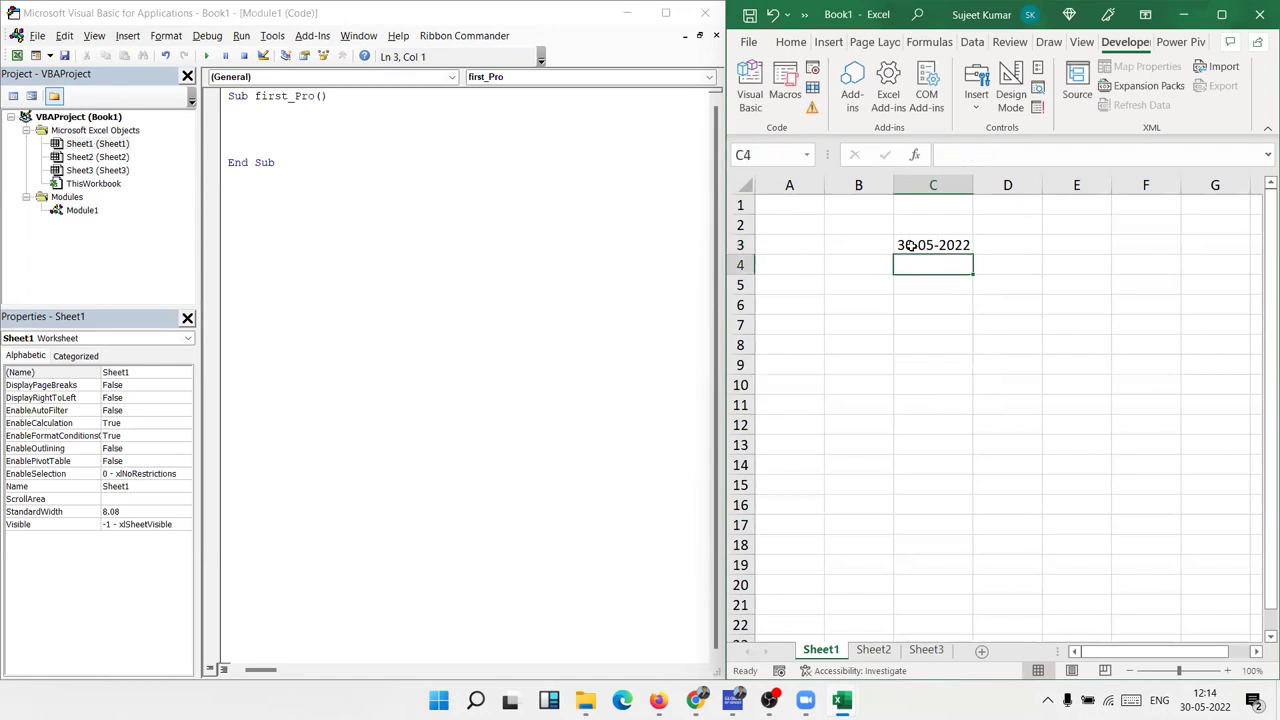
Add =YEAR(C3) in C4 and =MONTH(C3) in C5, returning 2022 and 5
text(=year)
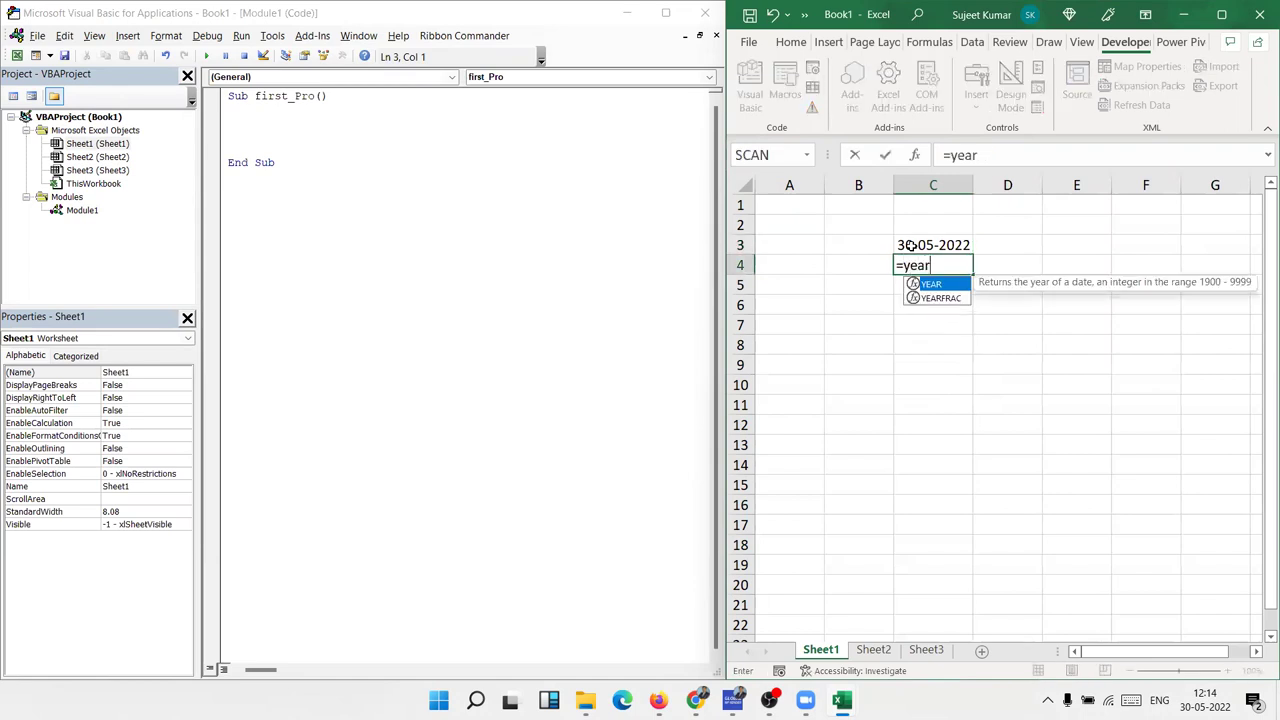
key(Tab)
click(911, 245)
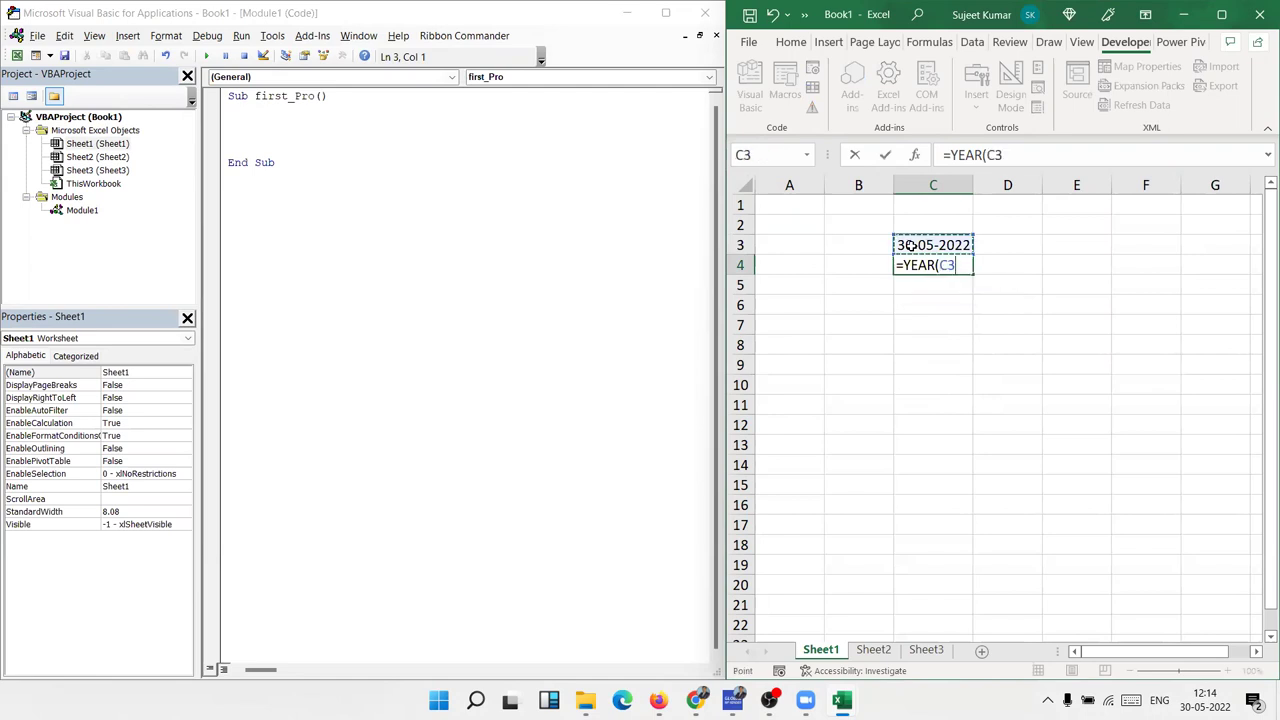
key(Return)
text(=month)
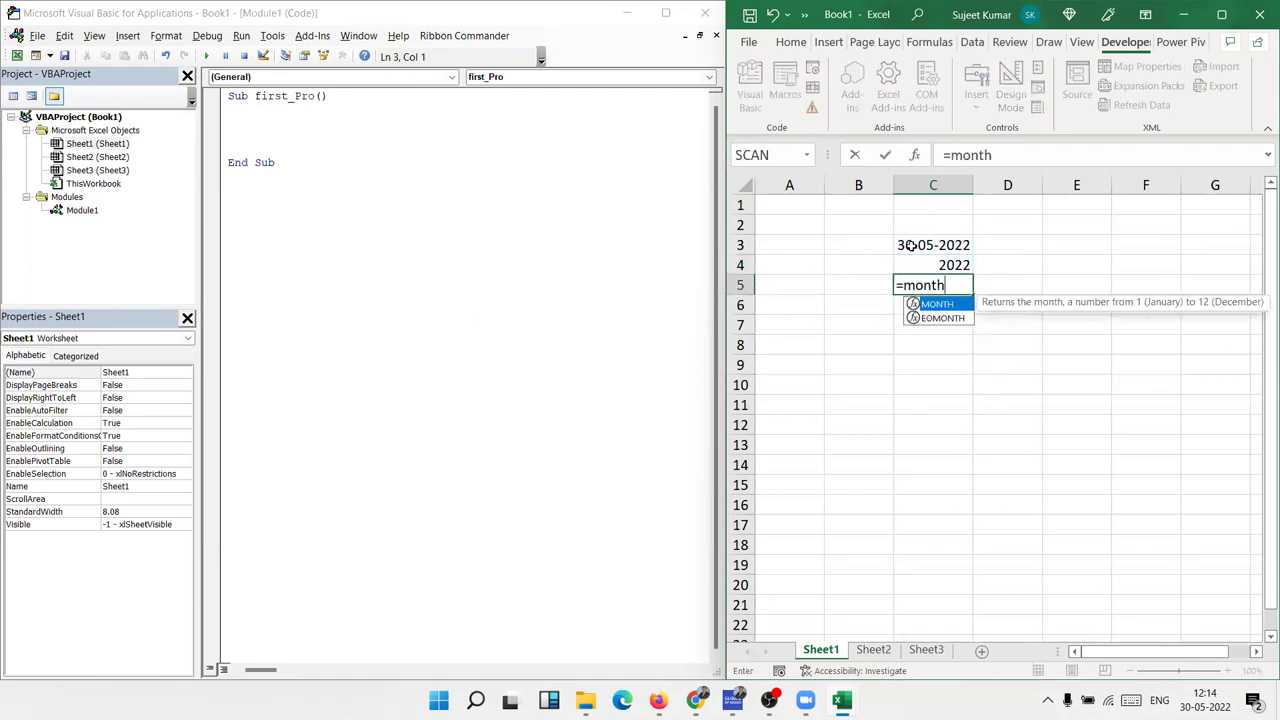
key(Tab)
click(911, 245)
key(Return)
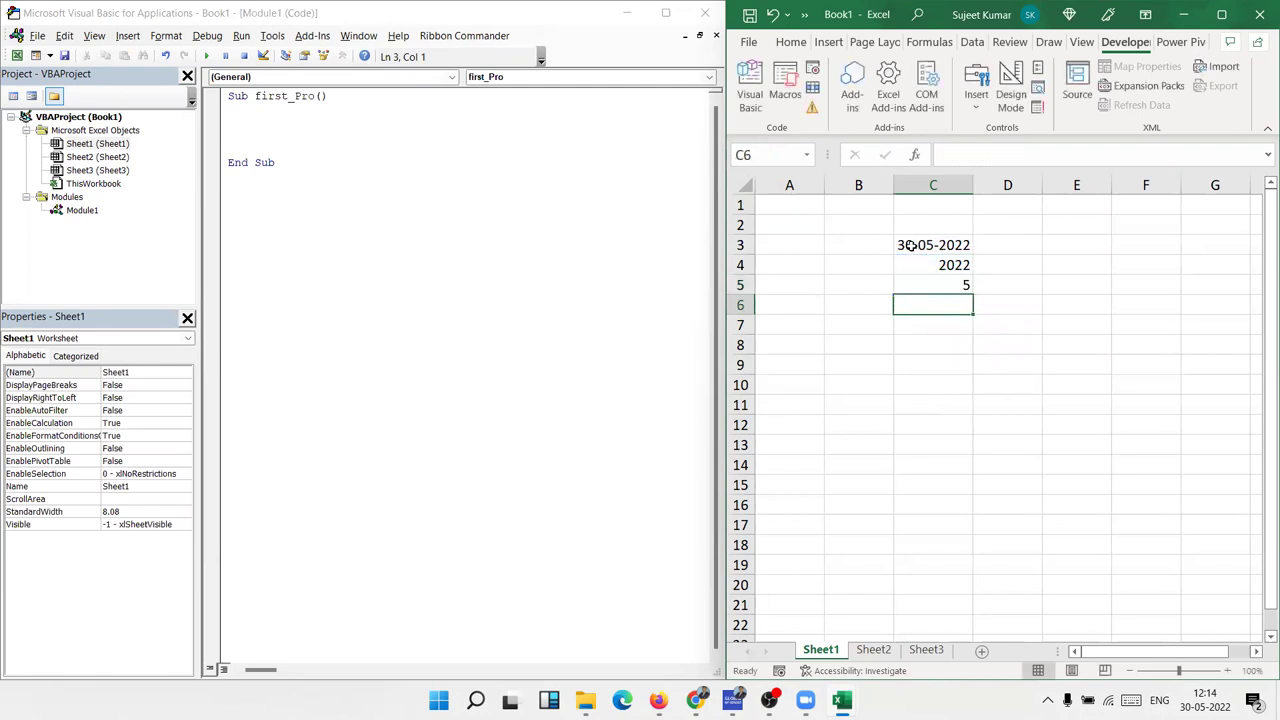
Add =DAY(C3) in C6 so it shows 30
text(day)
key(Tab)
key(Up)
key(Up)
key(Up)
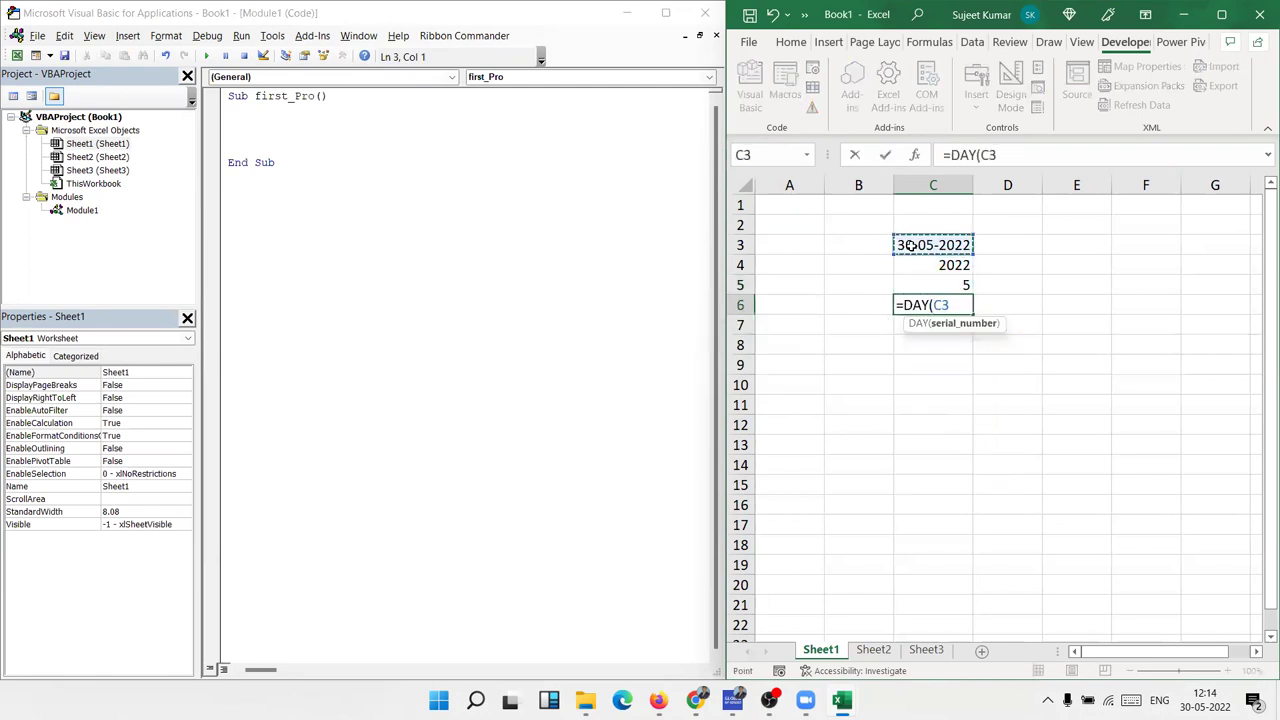
key(Return)
key(Up)
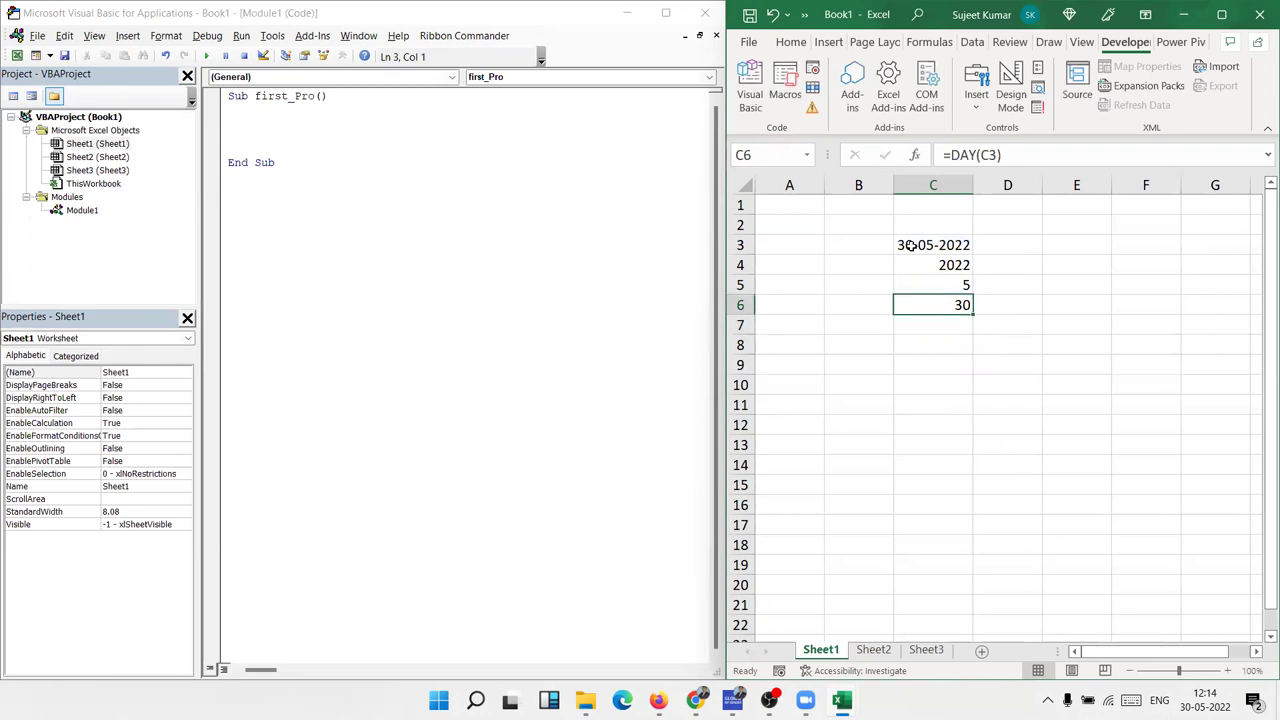
click(306, 132)
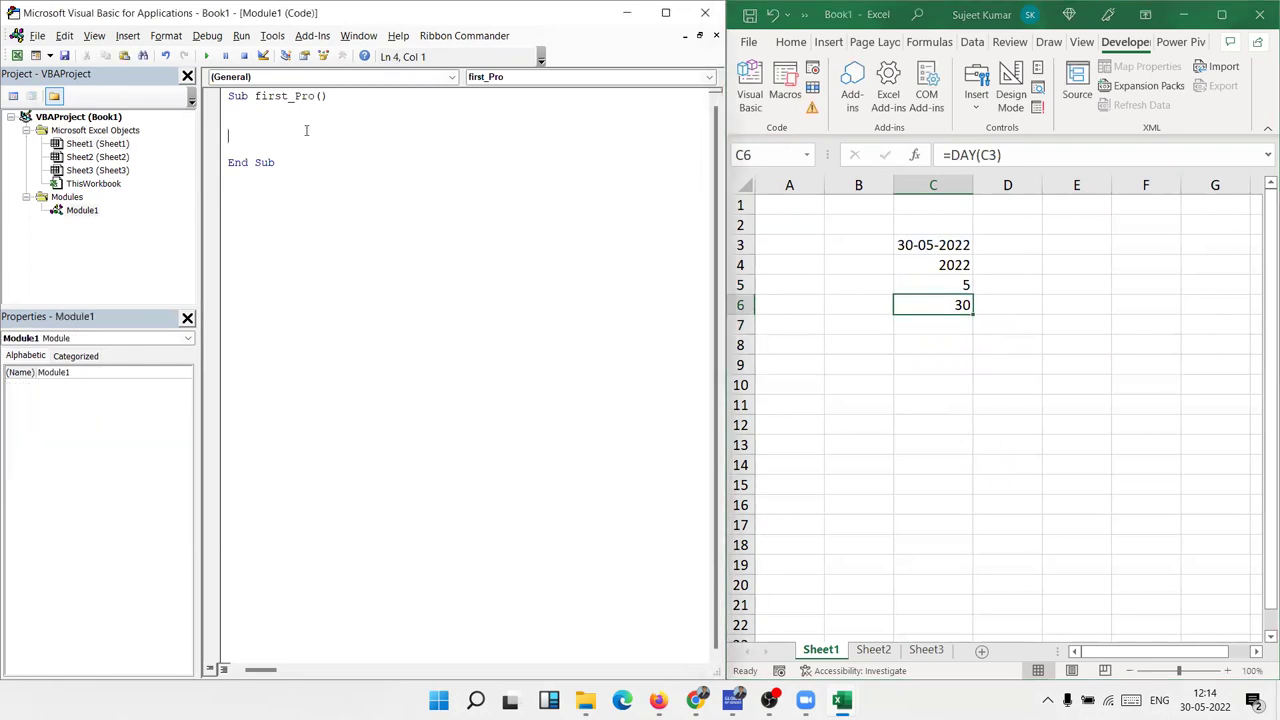
text(today)
text(()
key(BackSpace)
key(BackSpace)
key(BackSpace)
key(BackSpace)
key(BackSpace)
key(BackSpace)
text(year)
right_click(306, 130)
key(Escape)
text(()
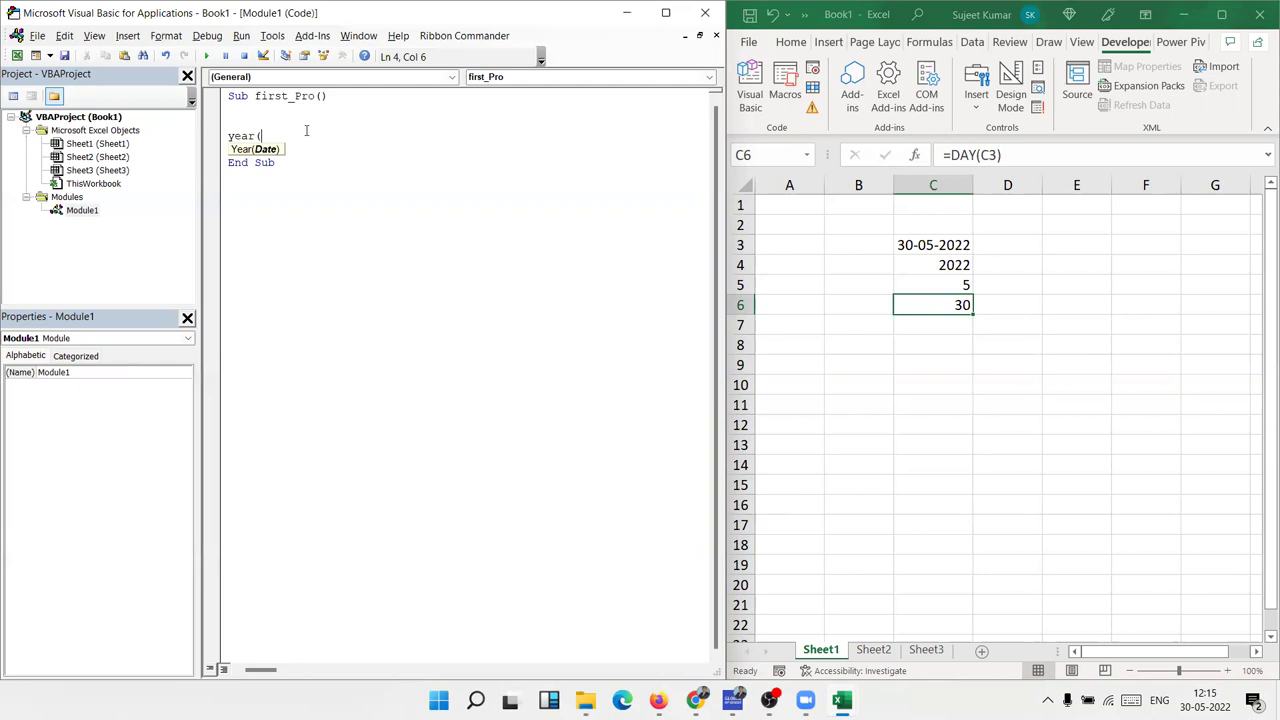
key(BackSpace)
key(BackSpace)
key(BackSpace)
key(BackSpace)
key(BackSpace)
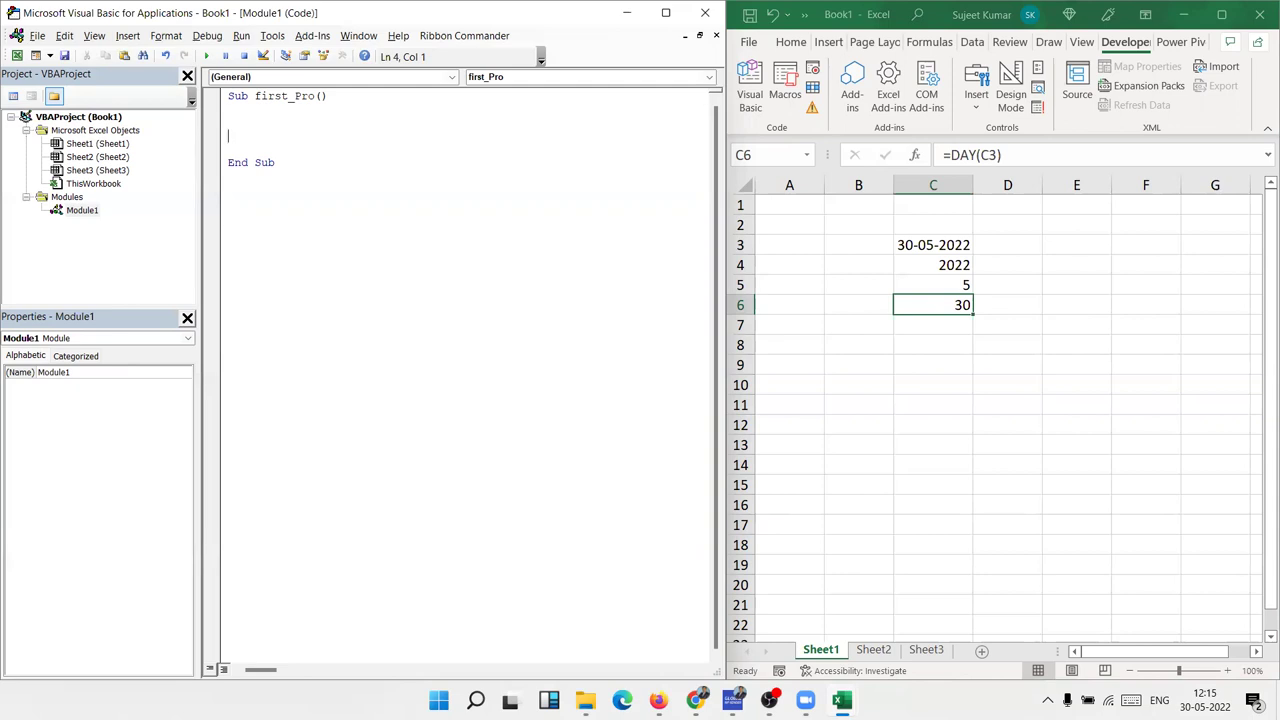
Type Date on the blank line 3 of first_Pro
click(228, 122)
text(date)
key(Return)
Sketch an x = 100, x+20 = 120 ink example over the code, then clear it
mouse_move(550, 204)
mouse_down()
mouse_move(592, 200)
mouse_move(608, 222)
mouse_move(612, 196)
mouse_move(672, 186)
mouse_up()
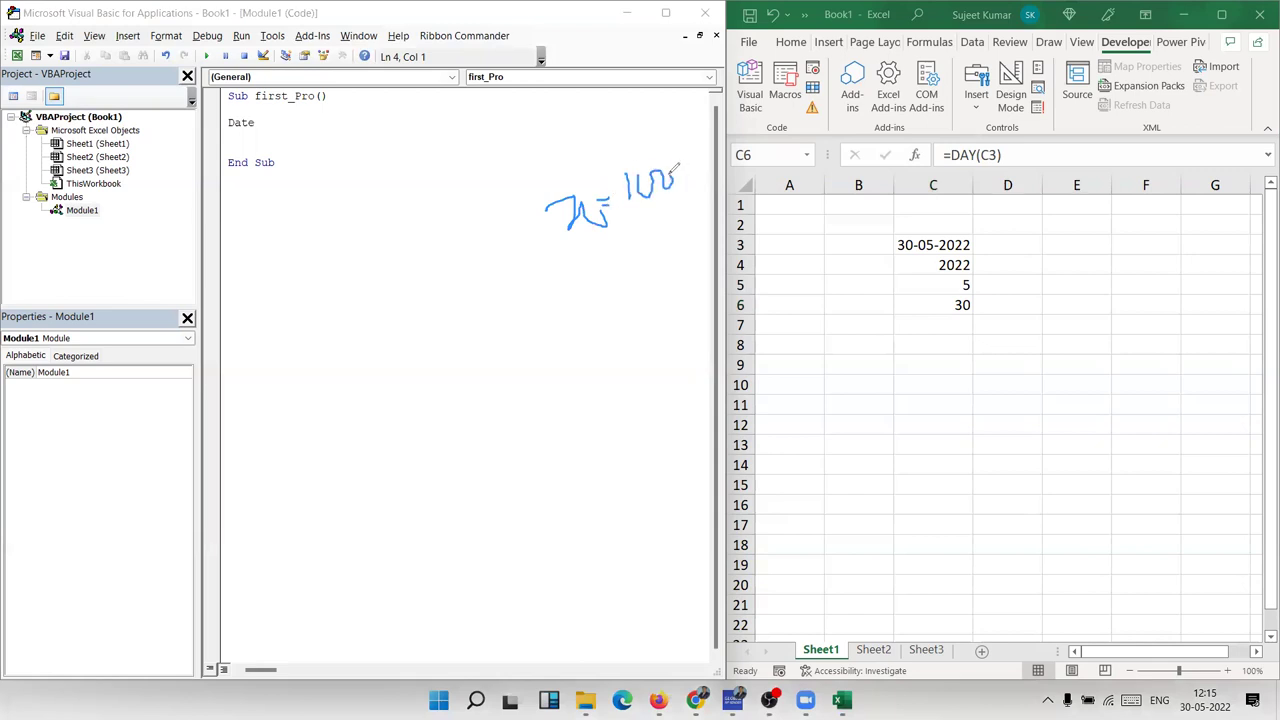
mouse_move(544, 302)
mouse_down()
mouse_move(568, 342)
mouse_move(628, 338)
mouse_move(640, 304)
mouse_move(646, 324)
mouse_move(686, 310)
mouse_move(688, 280)
mouse_up()
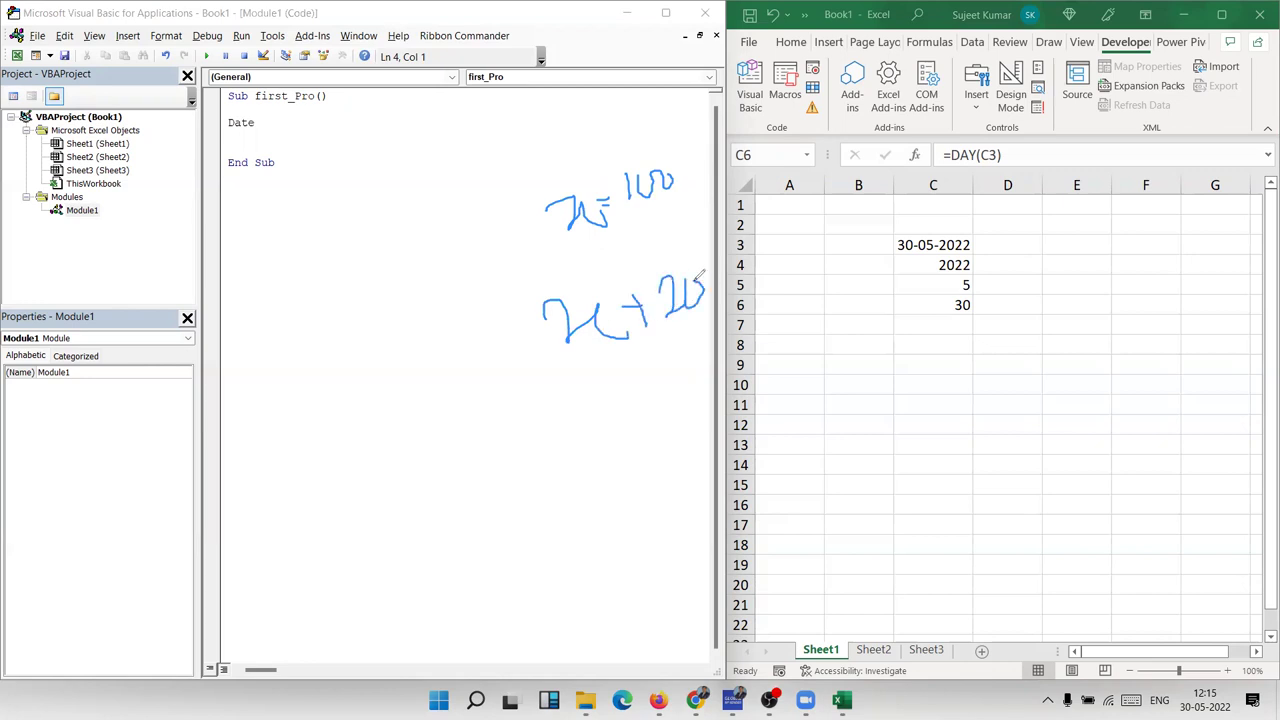
drag(582, 437, 612, 446)
mouse_move(624, 402)
mouse_down()
mouse_move(640, 444)
mouse_move(680, 412)
mouse_move(674, 390)
mouse_up()
drag(628, 204, 676, 210)
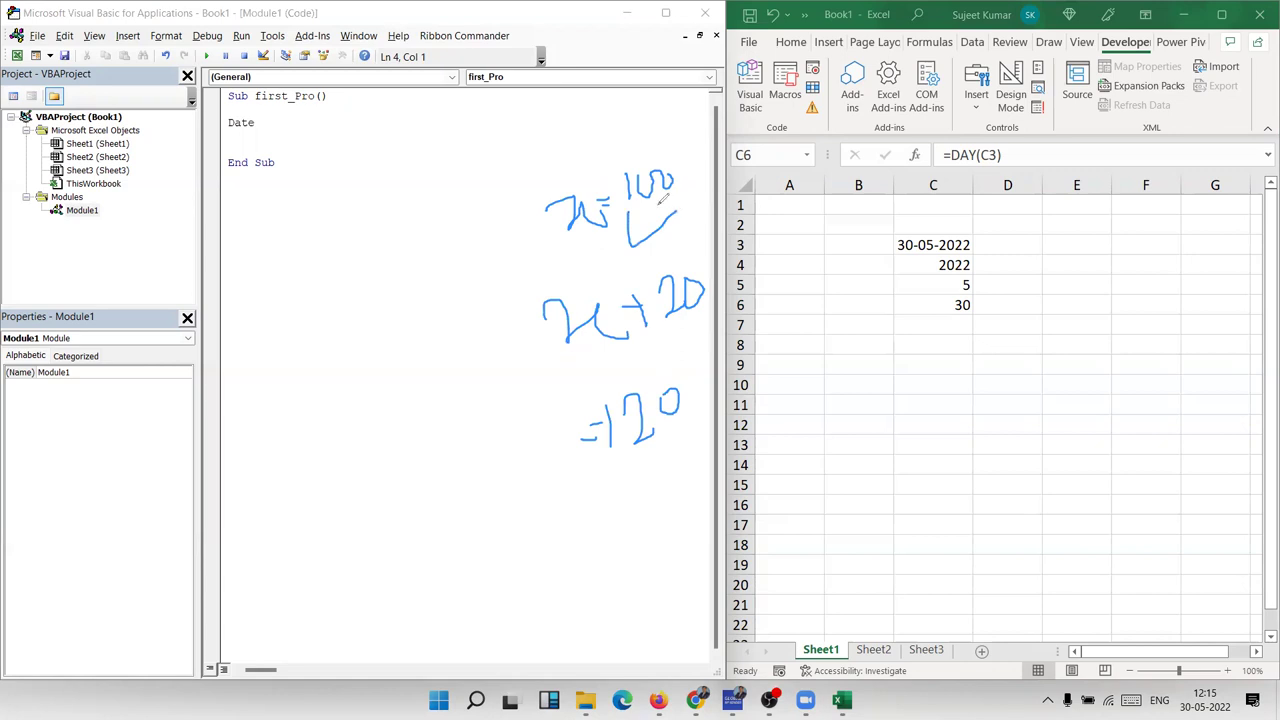
mouse_move(548, 350)
mouse_down()
mouse_move(552, 362)
mouse_move(610, 347)
mouse_up()
key(Escape)
Turn the Date line into y = Date
click(227, 122)
text(y=)
click(276, 135)
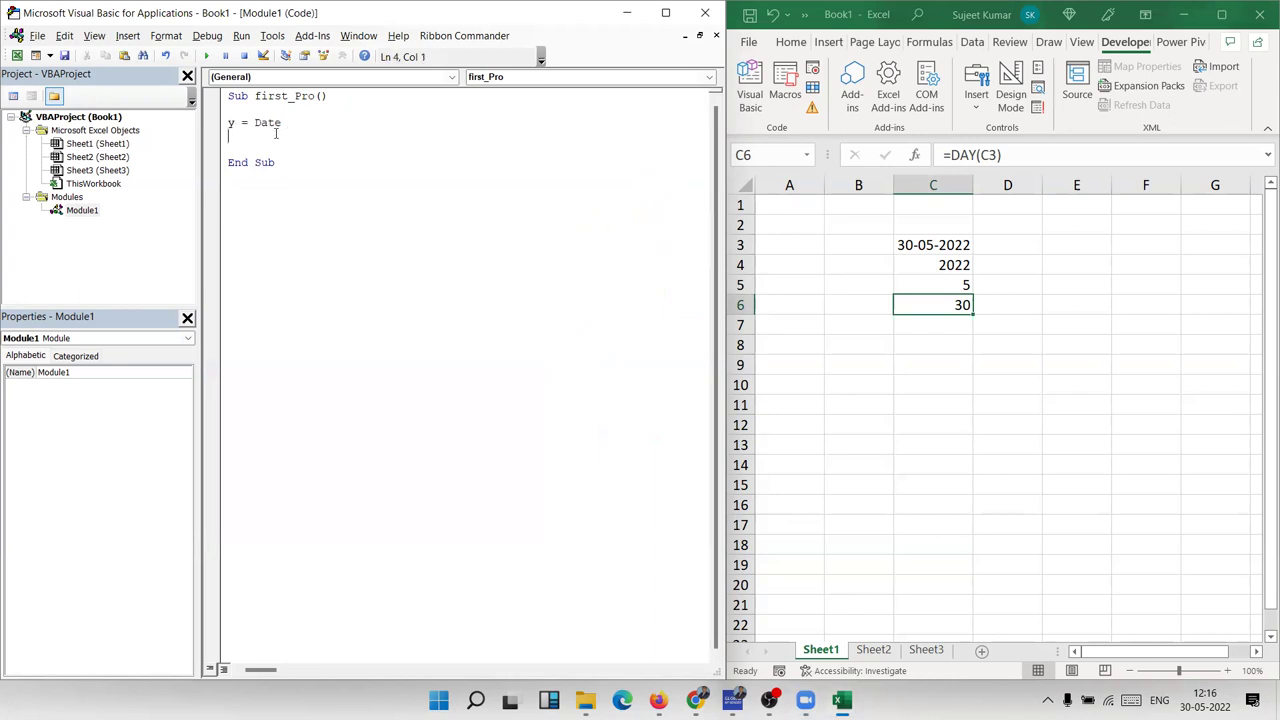
click(232, 122)
click(238, 138)
Add MsgBox y, run the macro to see 30-05-2022, then delete the MsgBox line
key(Return)
text(msgb)
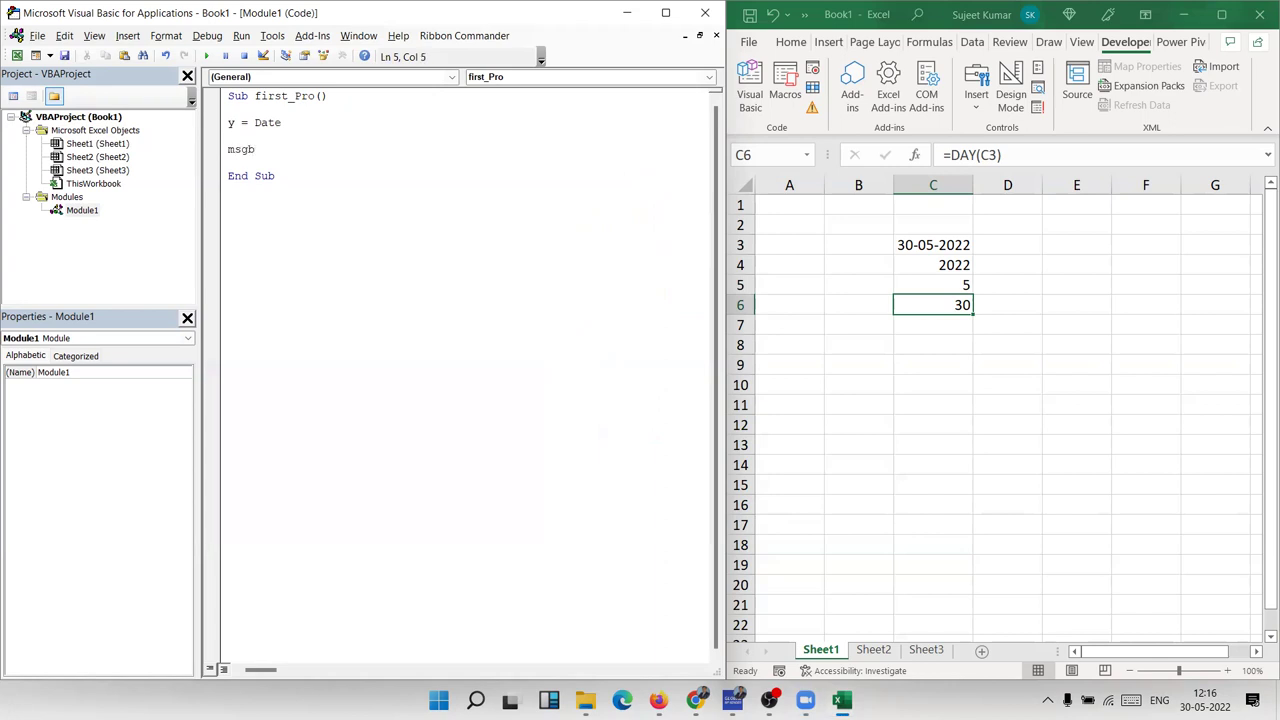
text(ox t)
key(BackSpace)
text(y)
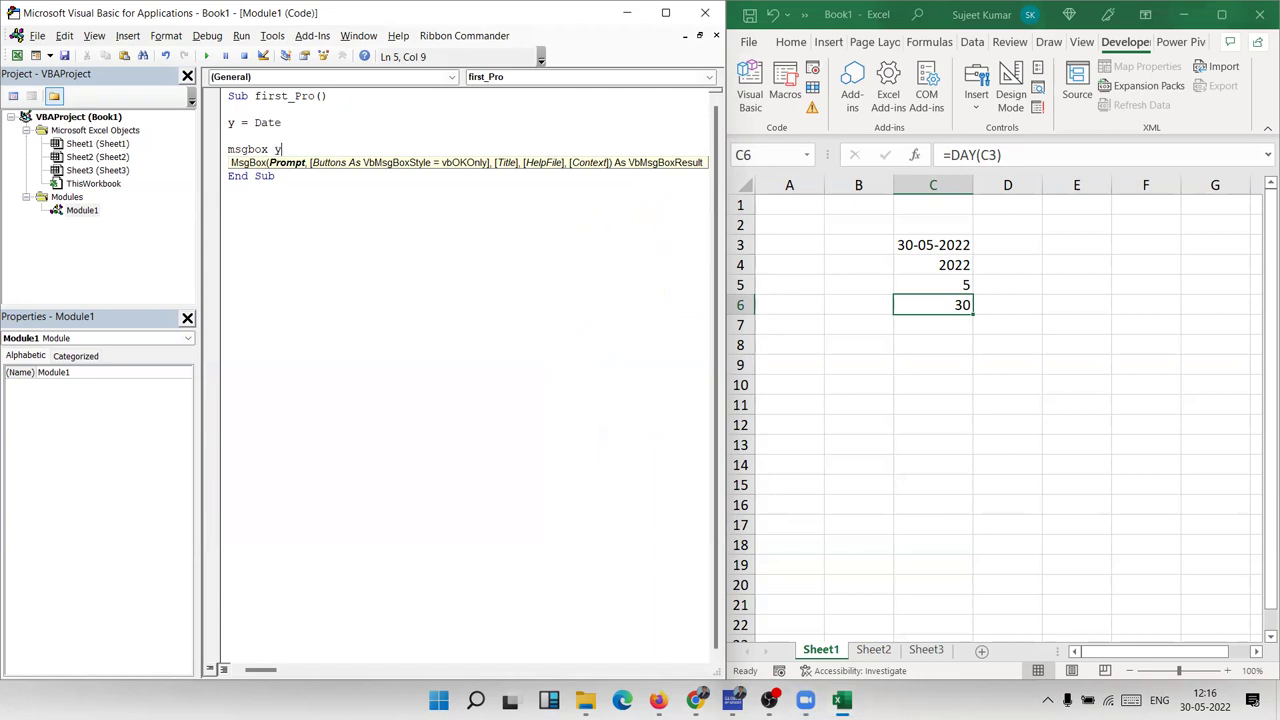
key(Up)
key(Up)
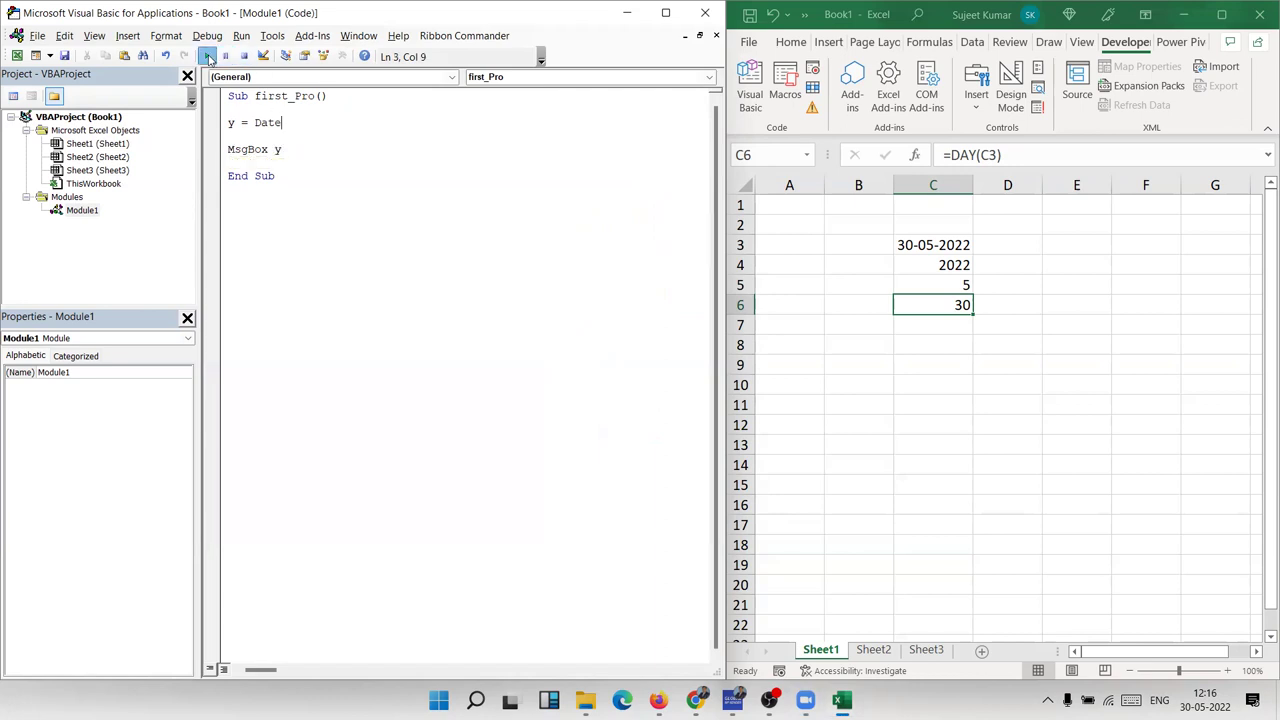
click(206, 56)
drag(622, 315, 460, 177)
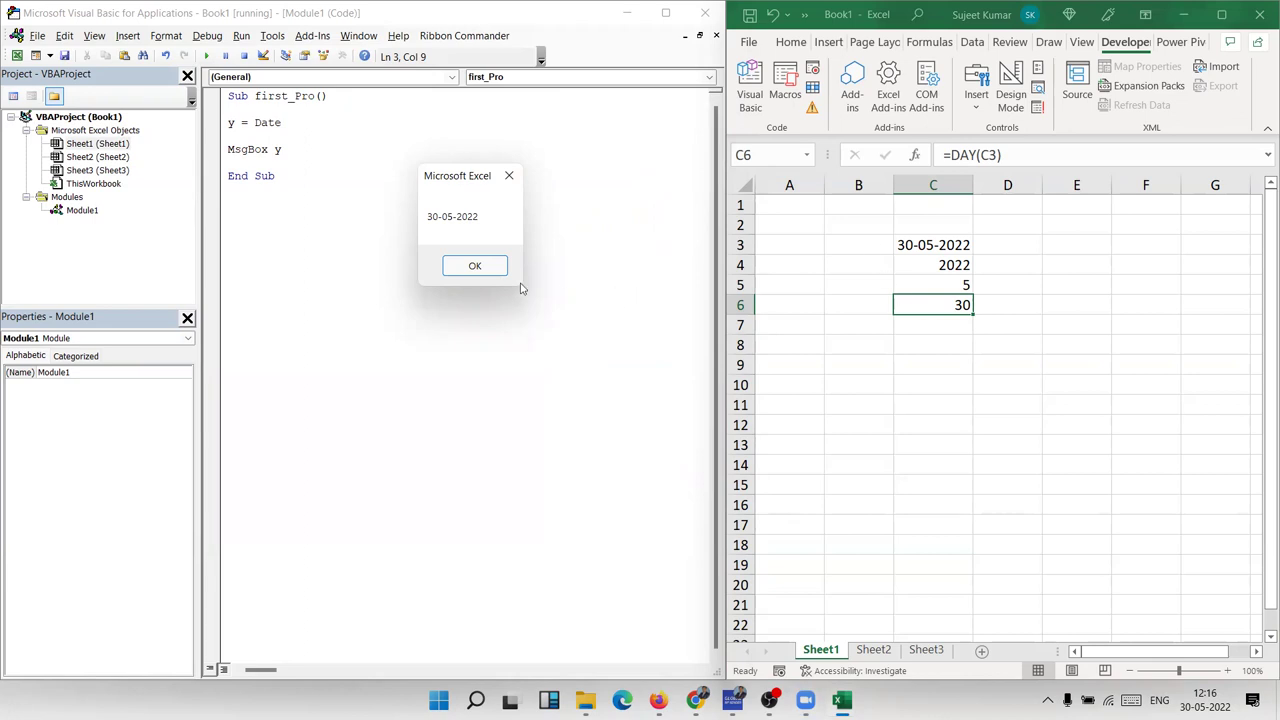
click(466, 267)
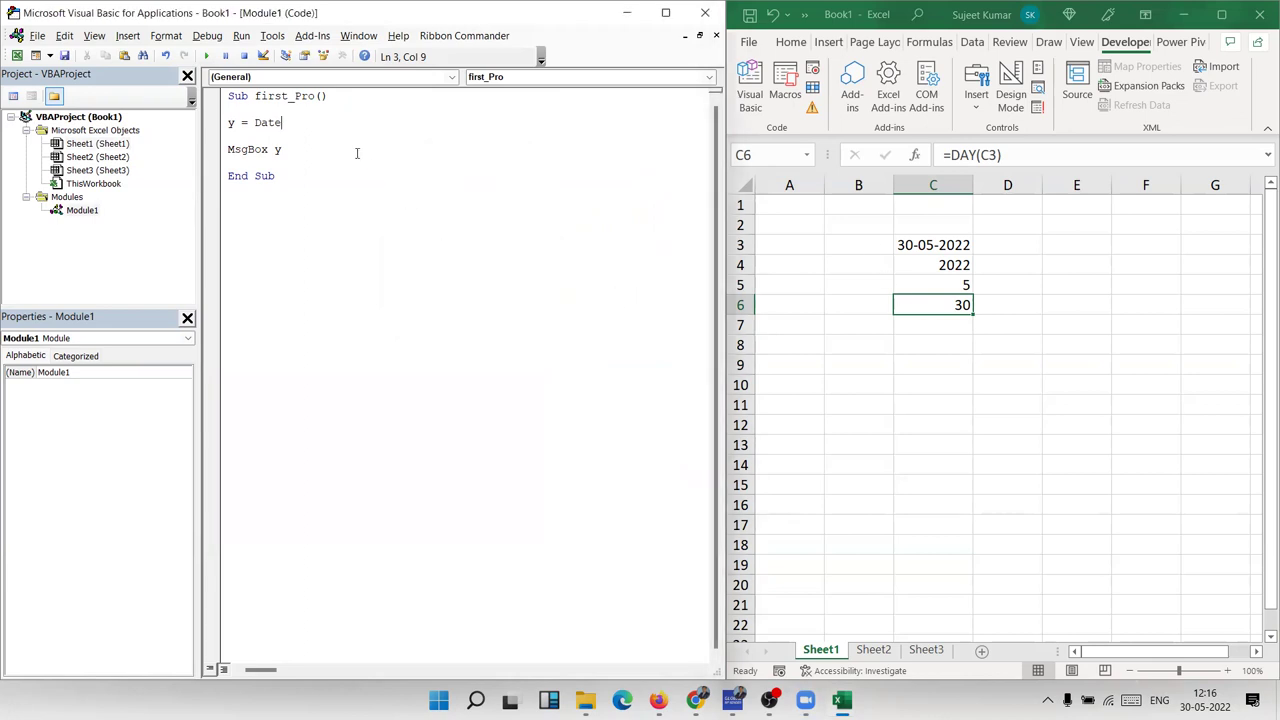
drag(282, 149, 204, 149)
key(Delete)
Change the assignment to y = Year(Date), closing the bracket after the compile error
click(253, 123)
text(year()
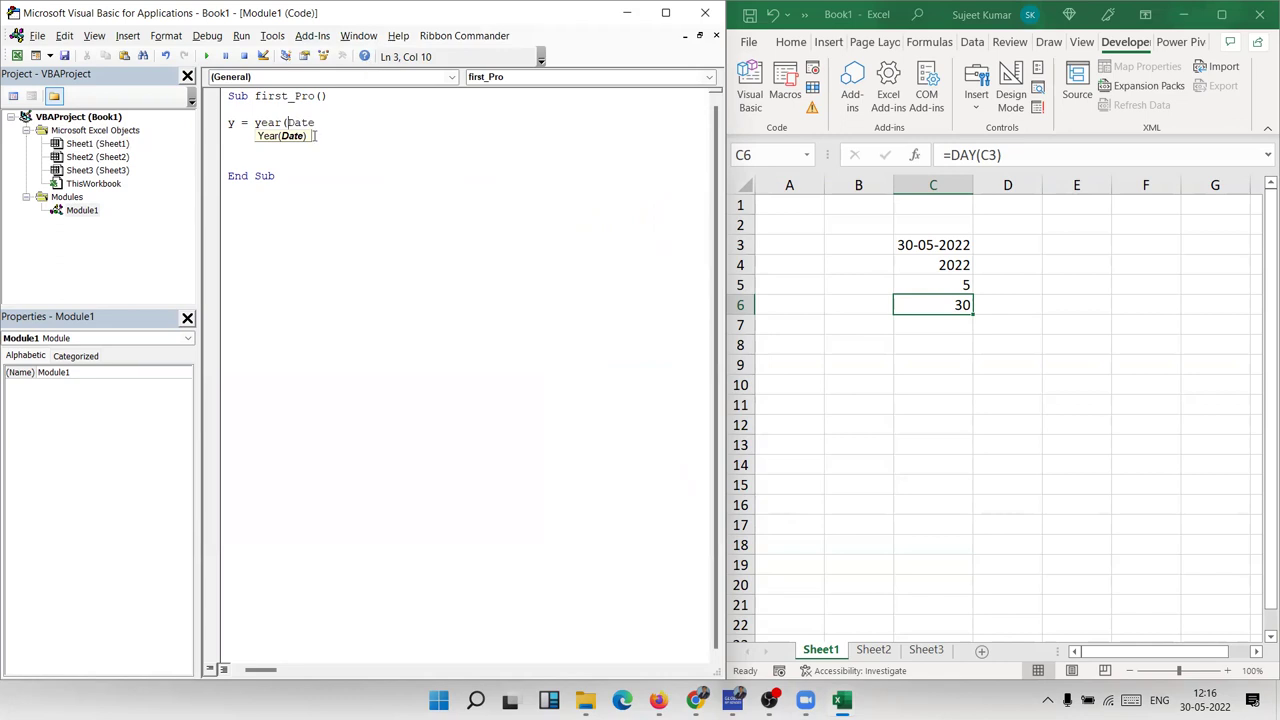
click(316, 132)
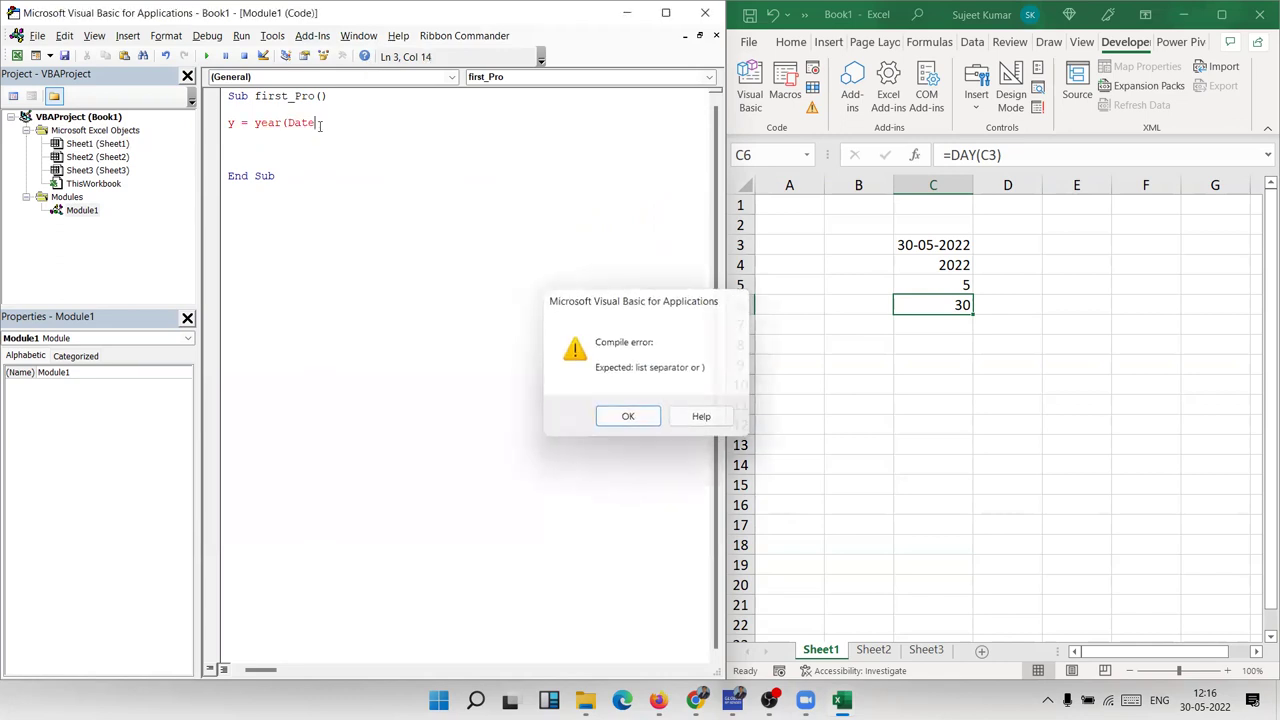
key(Return)
text())
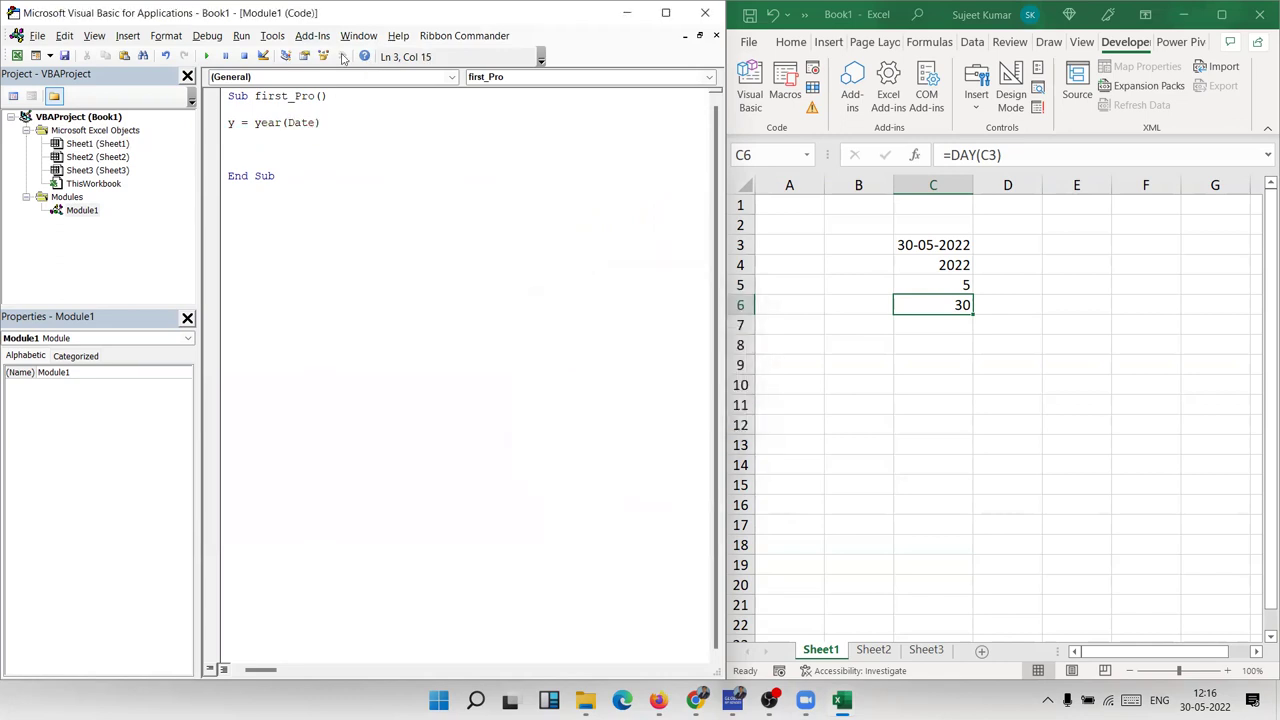
click(283, 154)
Add MsgBox y, run the macro to confirm it shows 2022, and select the test lines
key(Return)
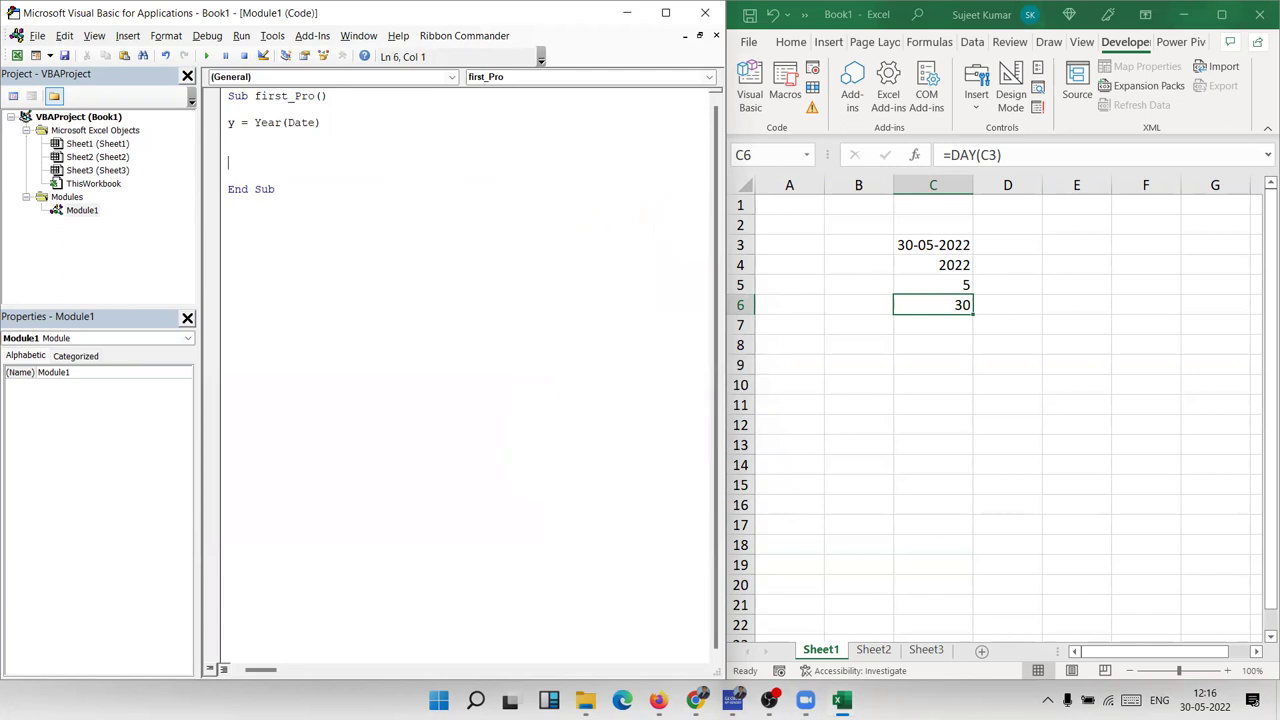
text(msgbox y)
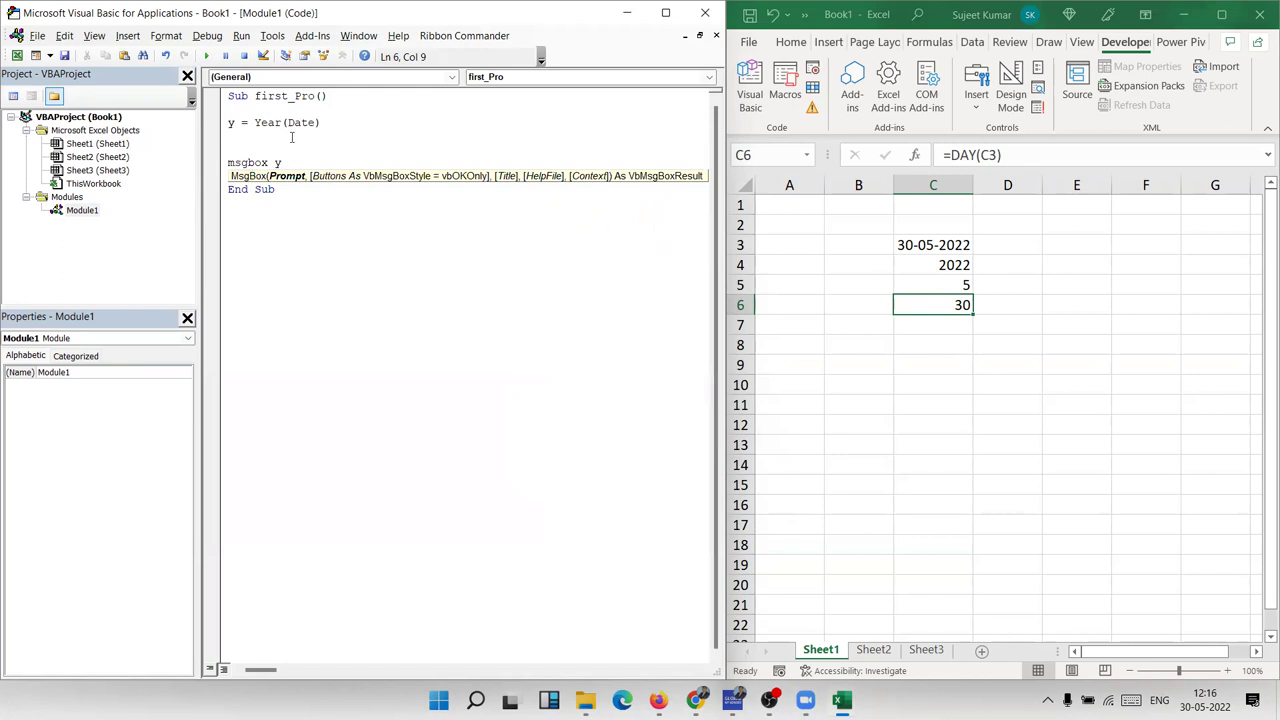
click(292, 137)
click(206, 56)
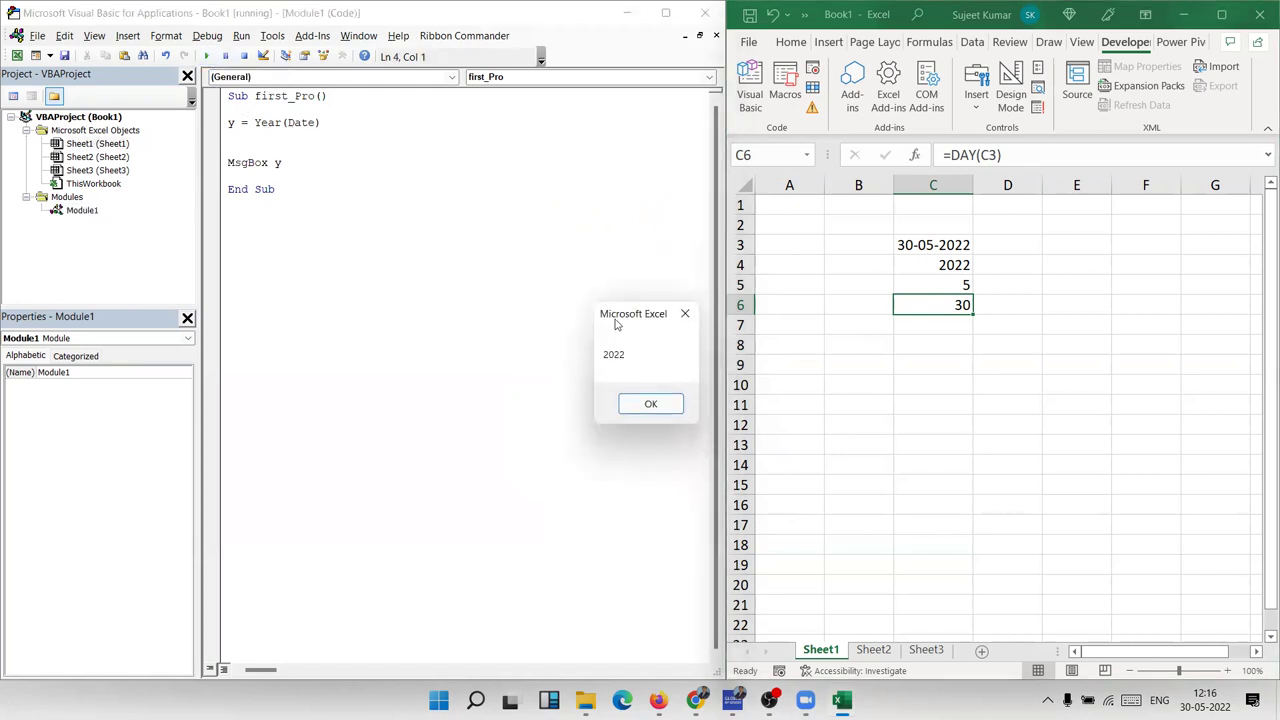
drag(614, 318, 484, 216)
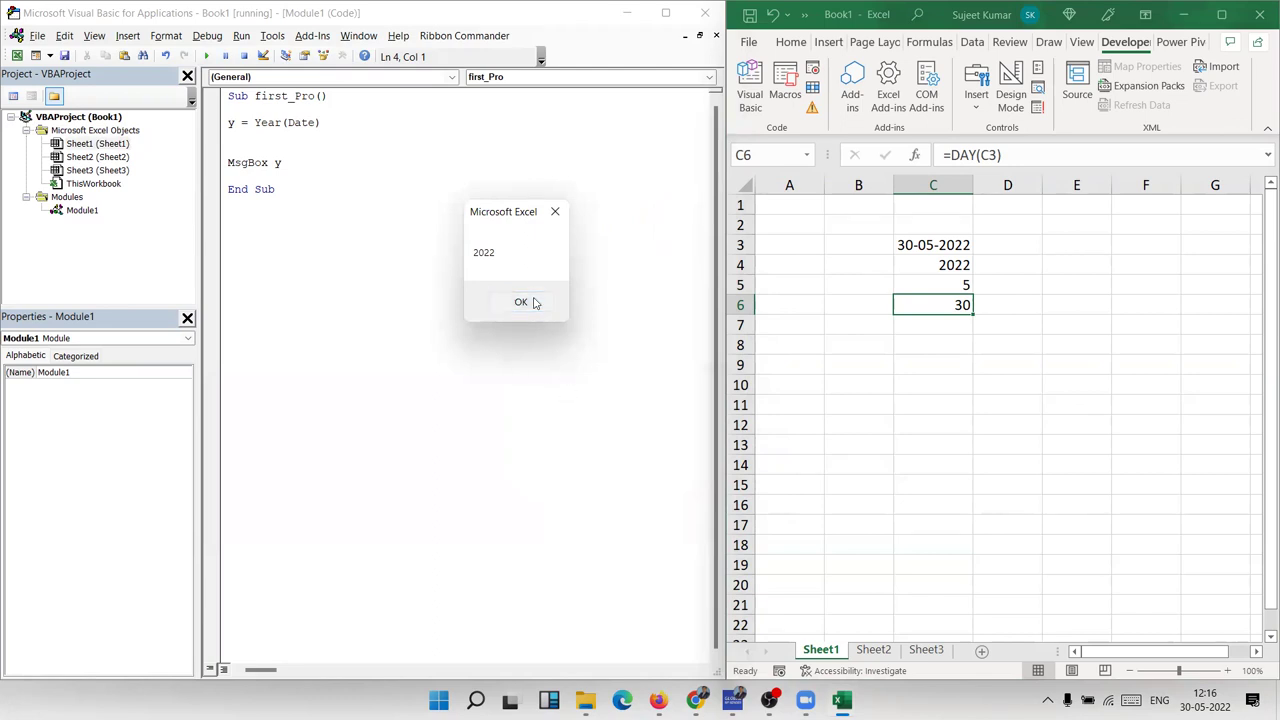
click(521, 302)
drag(228, 148, 220, 177)
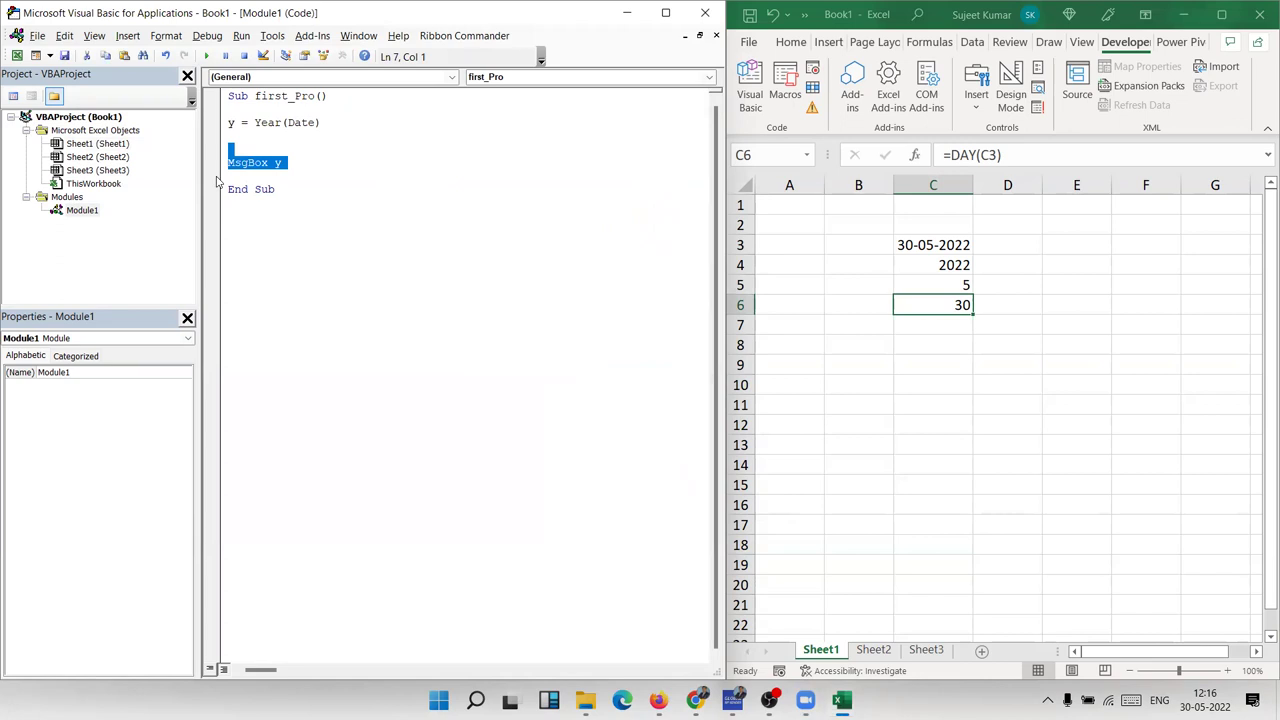
Delete the MsgBox lines and add m = Month(Date) and d = Day(Date)
key(Delete)
key(Up)
text(m=)
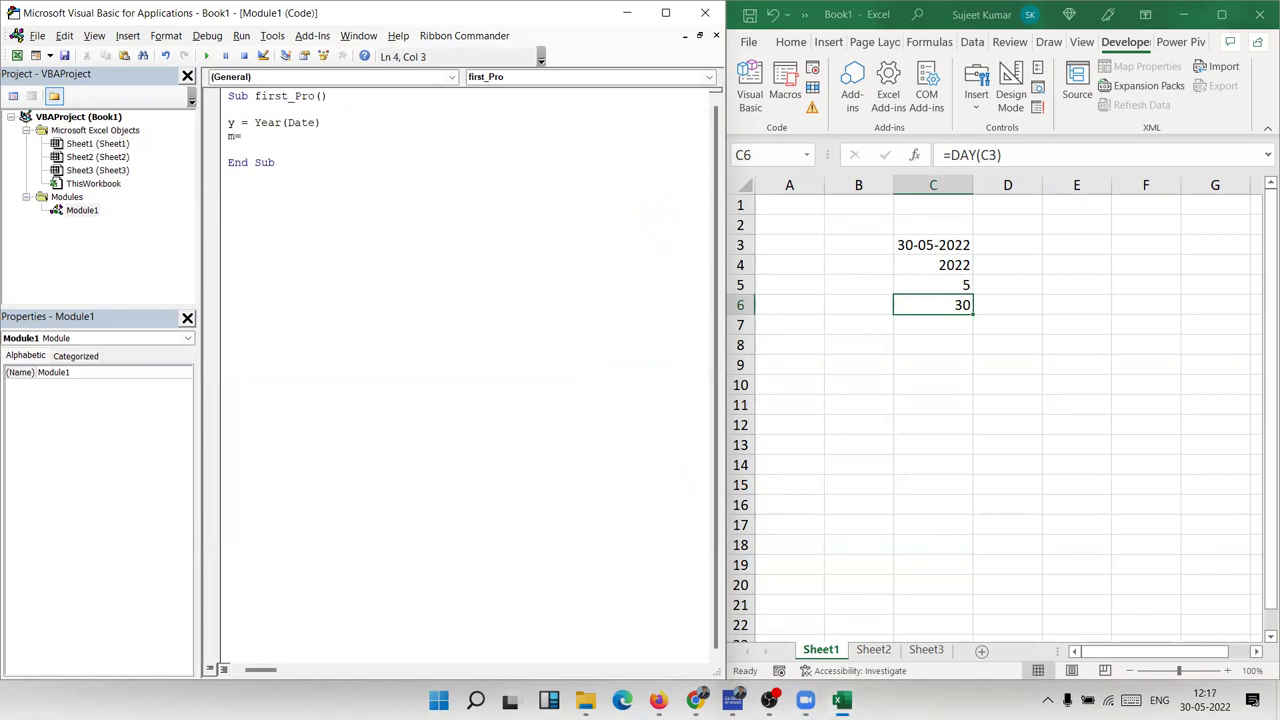
text(month)
text((()
key(BackSpace)
key(BackSpace)
text((da)
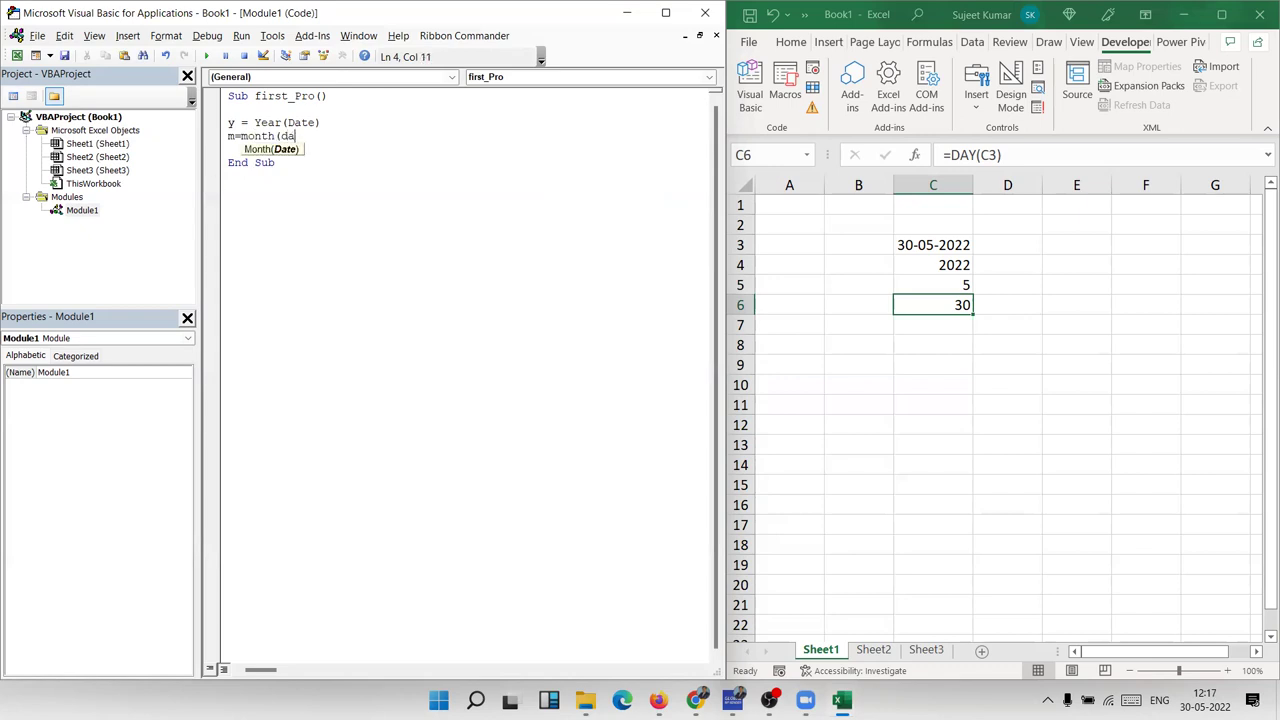
text(te))
key(Return)
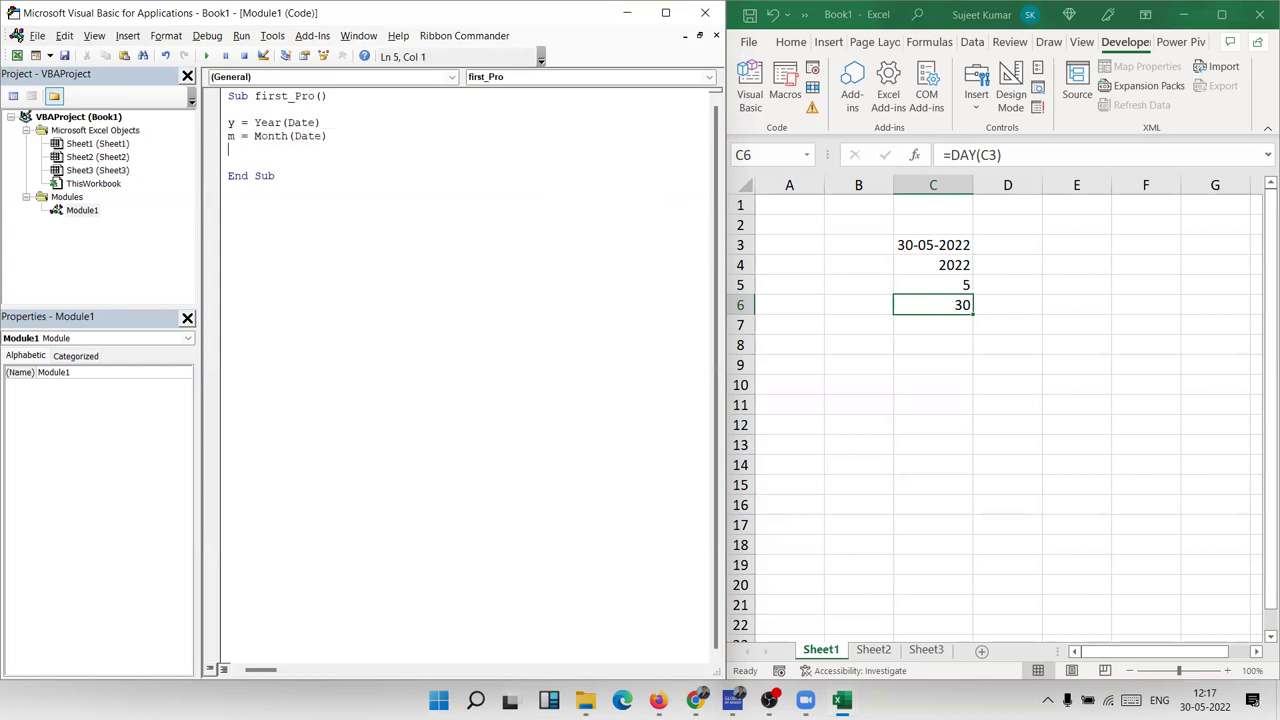
text(d=day(date)
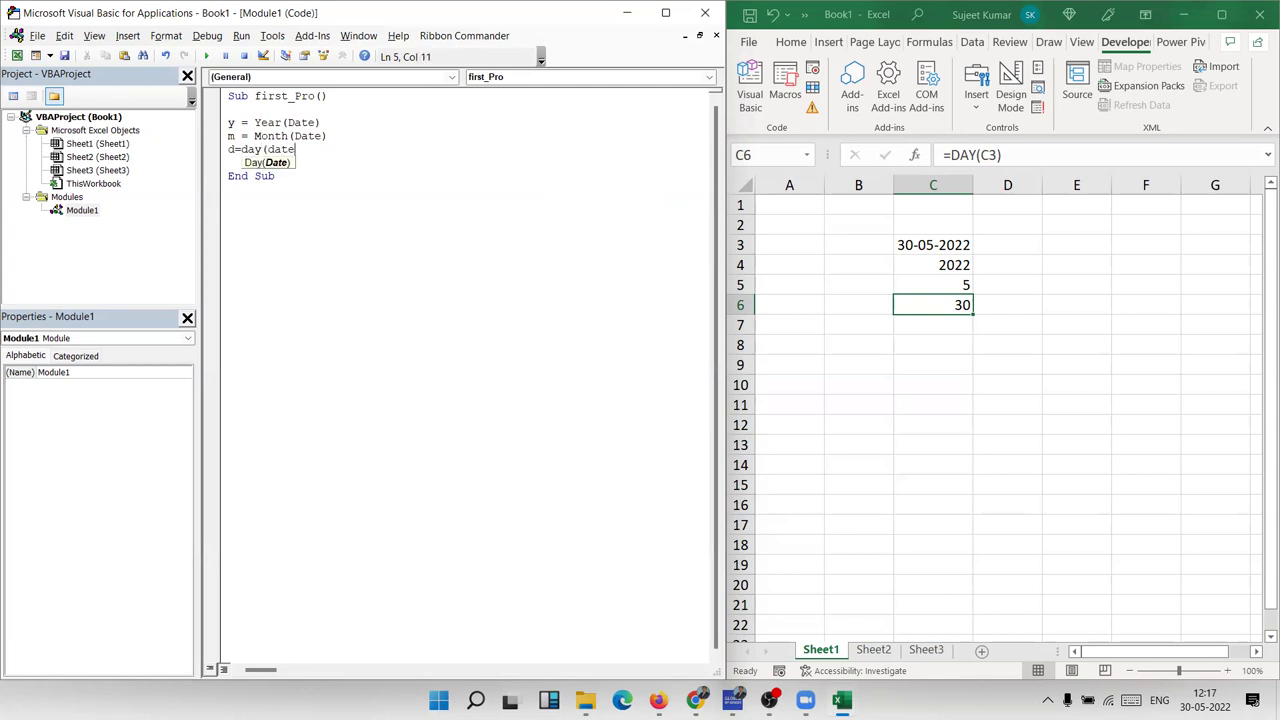
text())
key(Return)
key(Return)
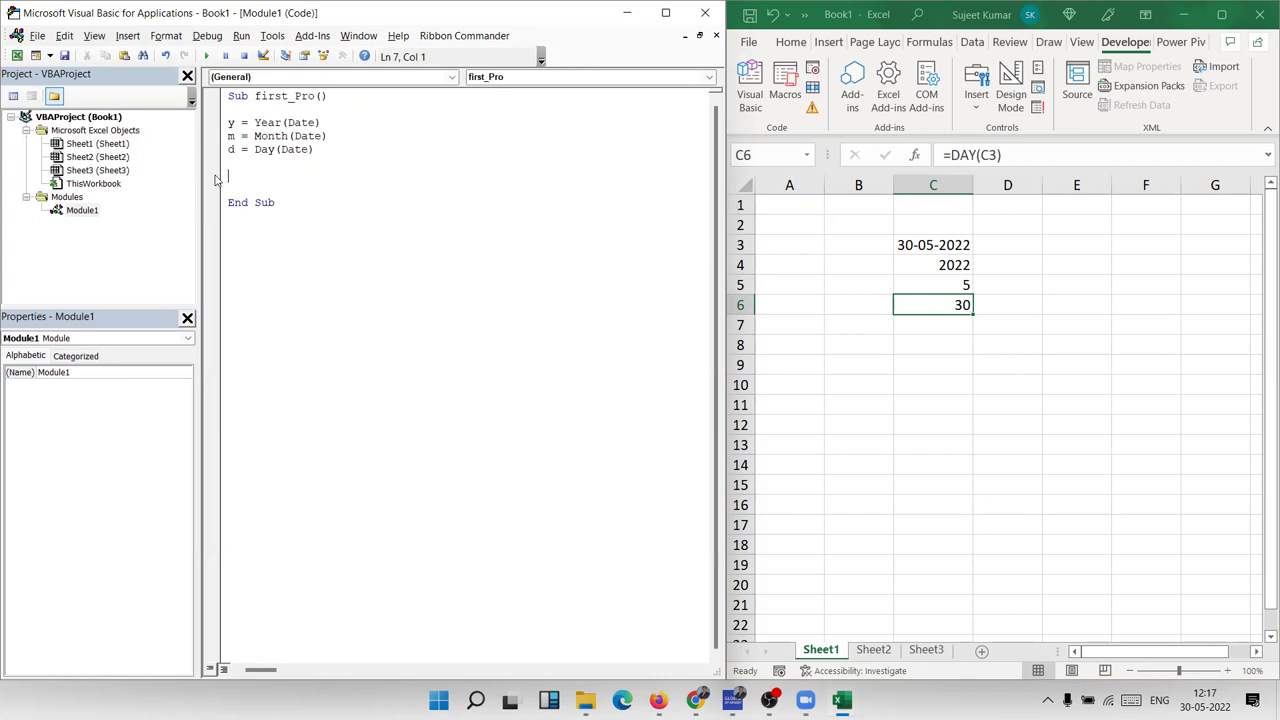
Add MkDir "G:\2022" before End Sub, run it with F5, and highlight 2022 in the path
key(Return)
key(Up)
text(mkdir)
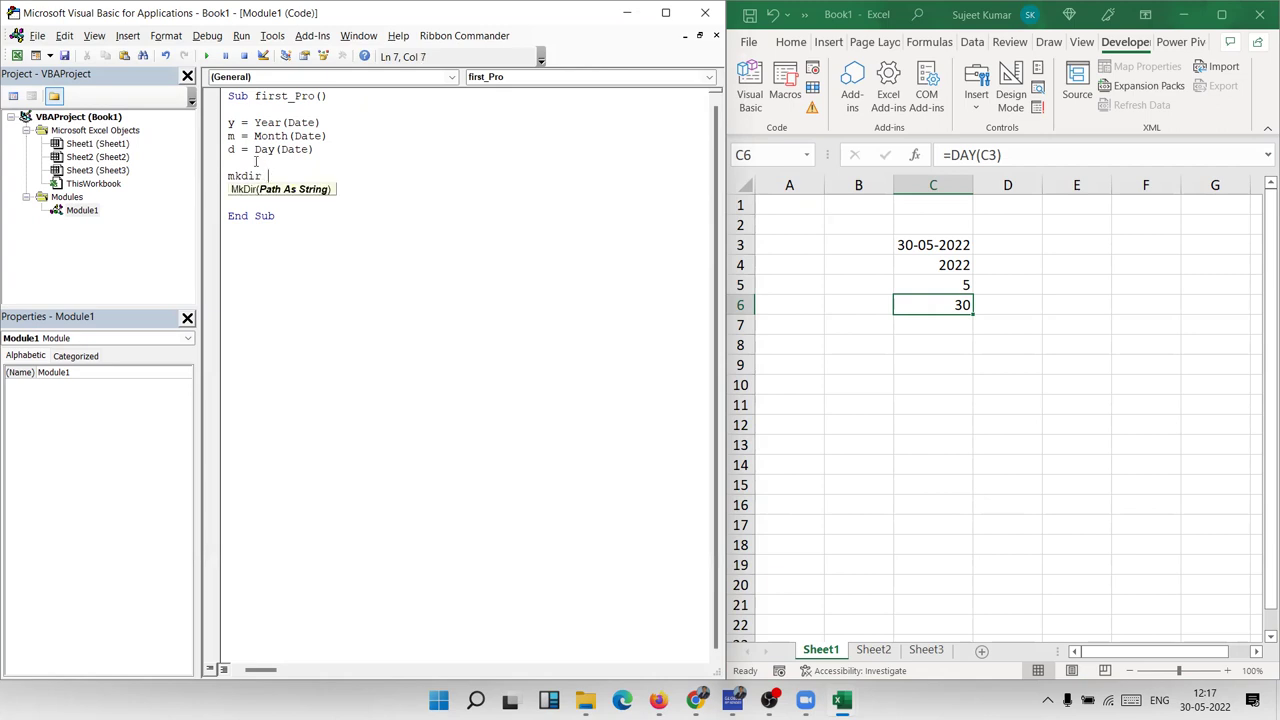
text( ")
text(G)
text(:\2022")
key(Return)
key(Up)
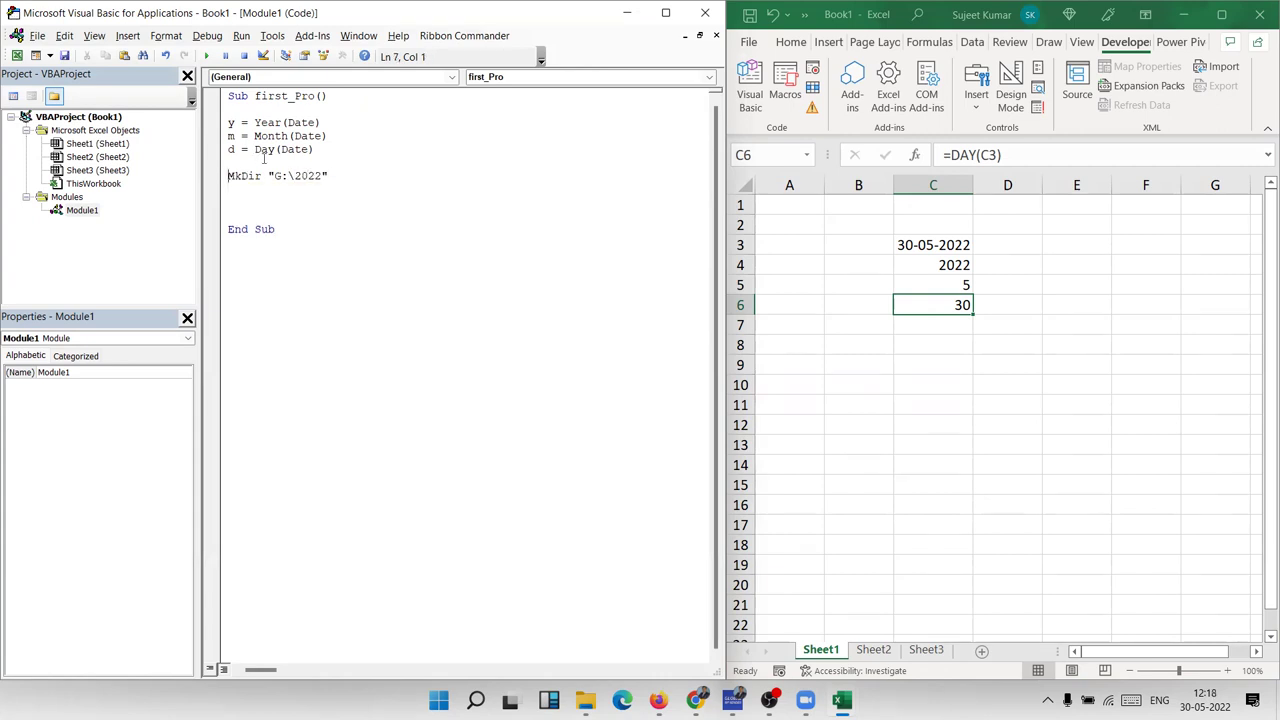
key(F5)
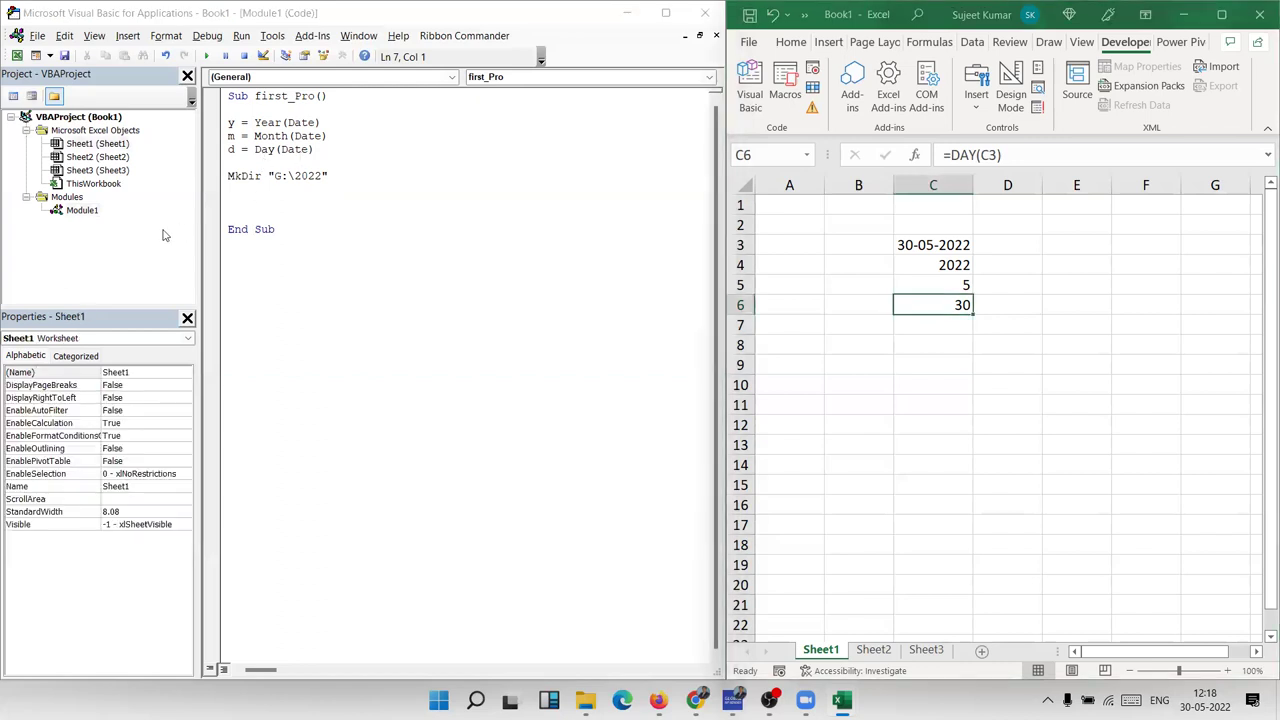
double_click(307, 176)
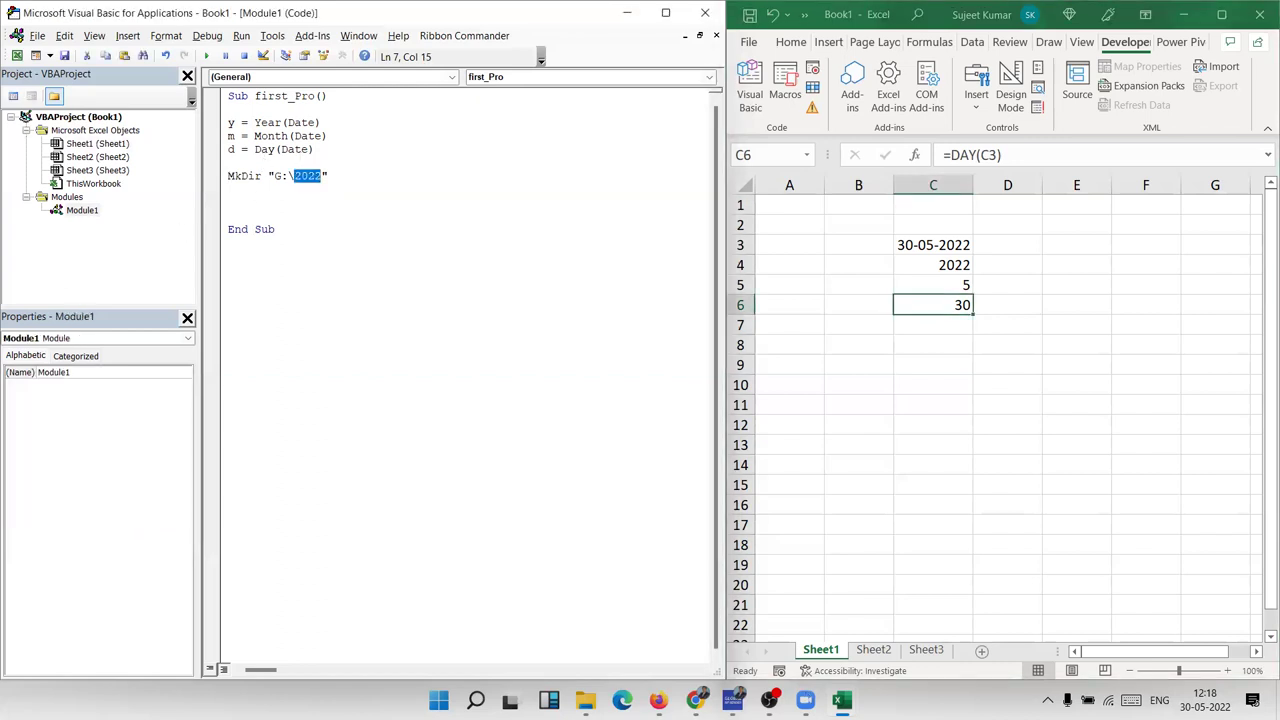
key(Down)
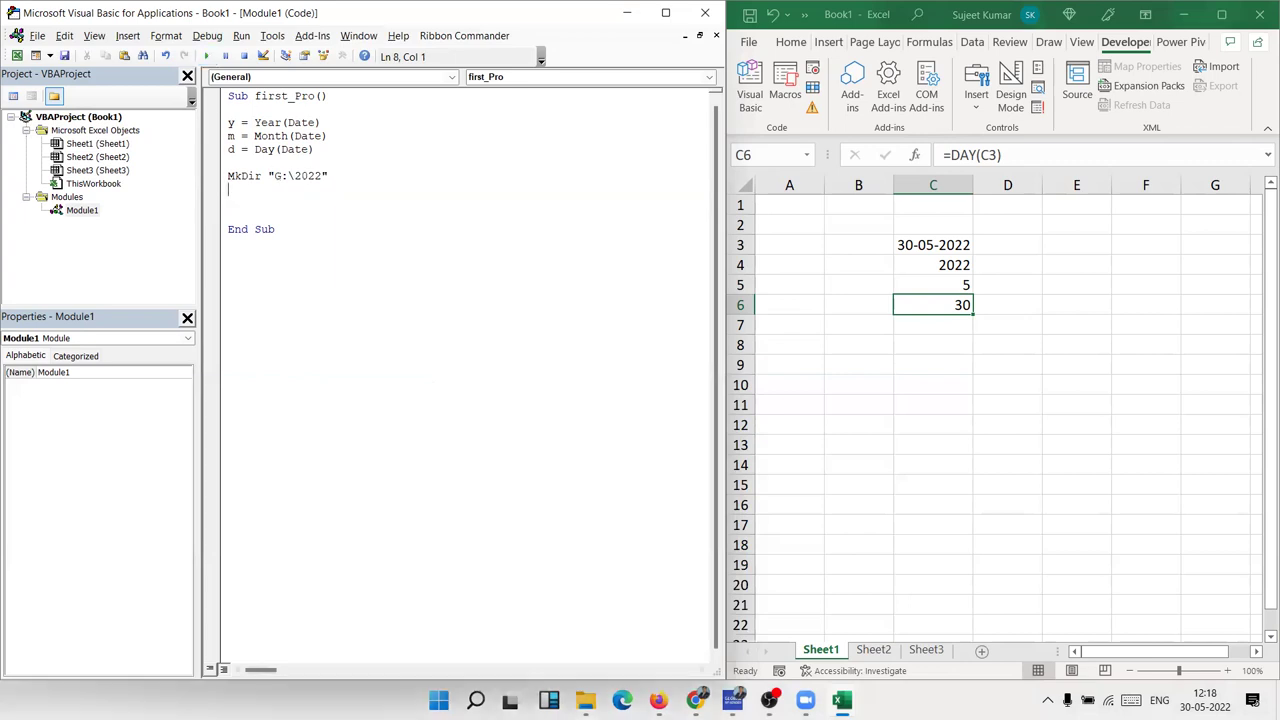
Permanently delete the macro-created 2022 folder from drive G: with Shift+Delete
click(585, 700)
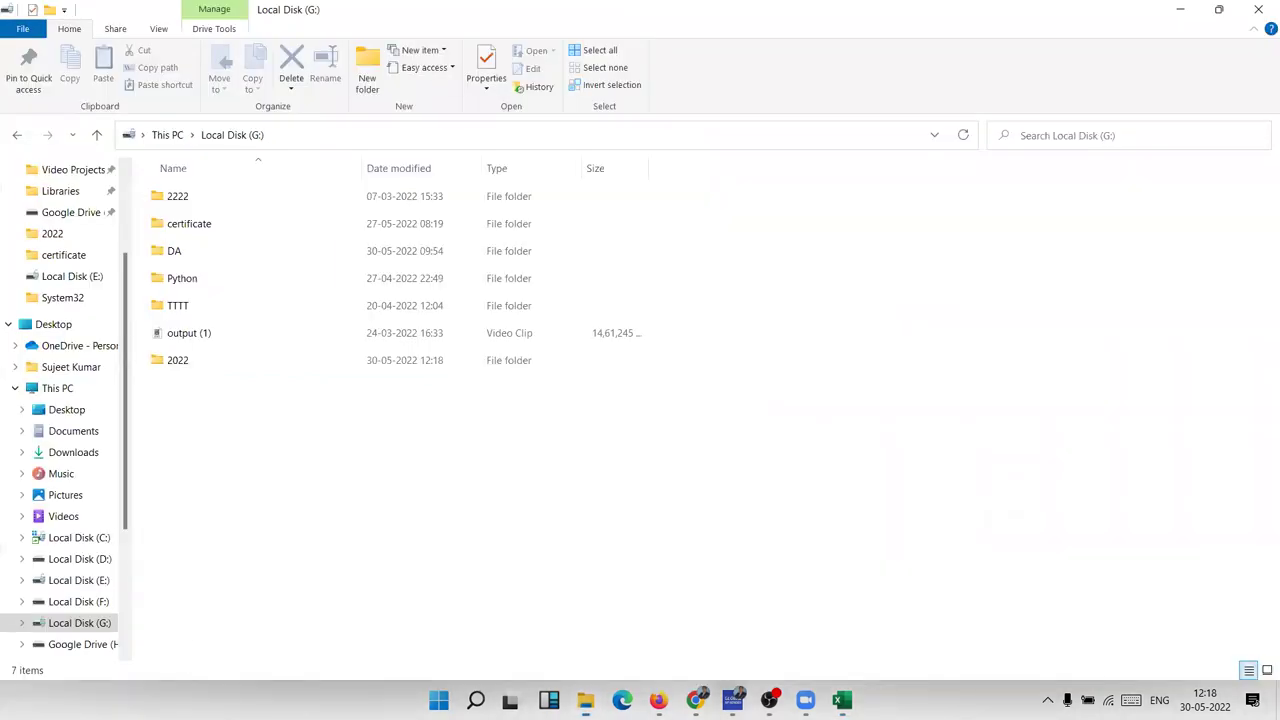
click(197, 370)
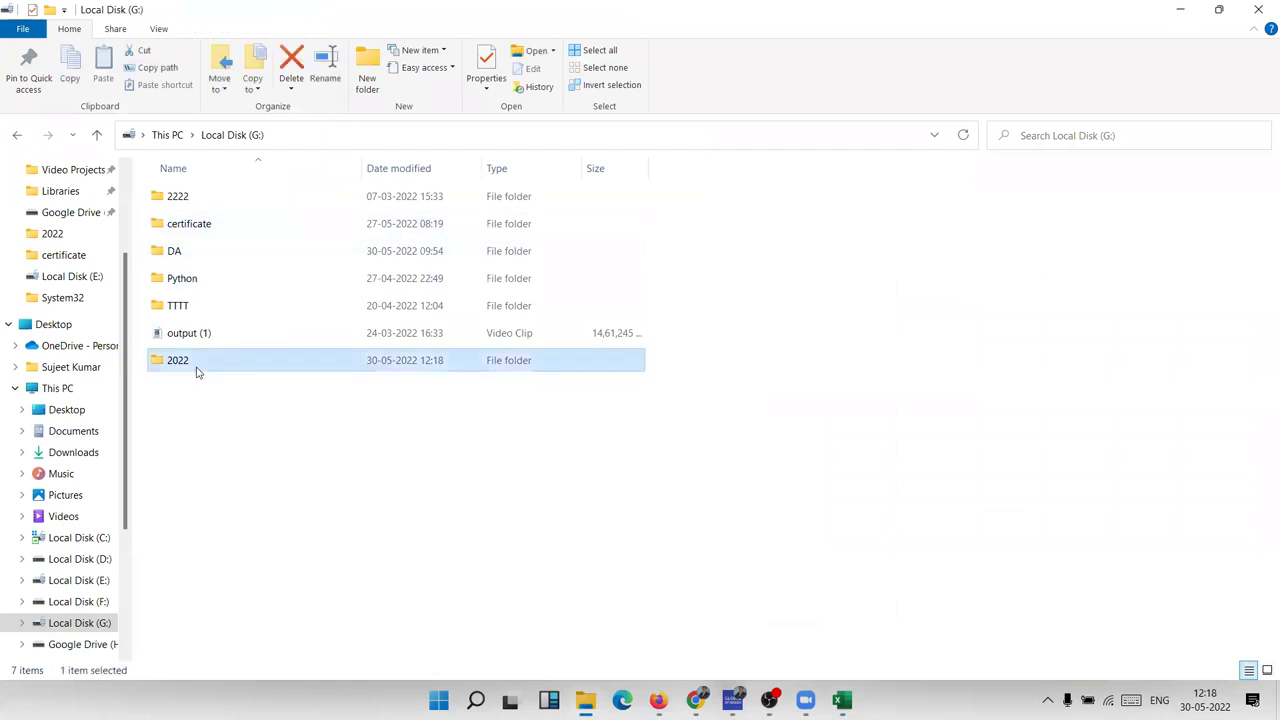
right_click(197, 370)
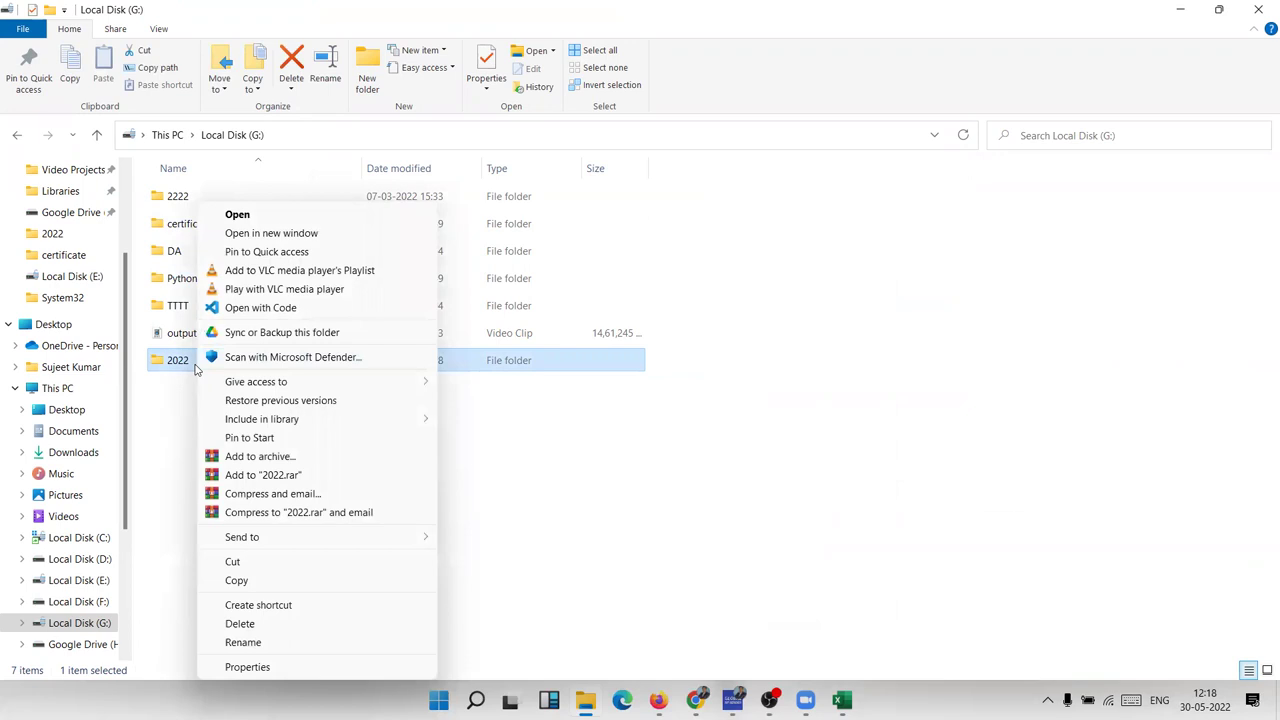
key(m)
key(Return)
key(shift+Delete)
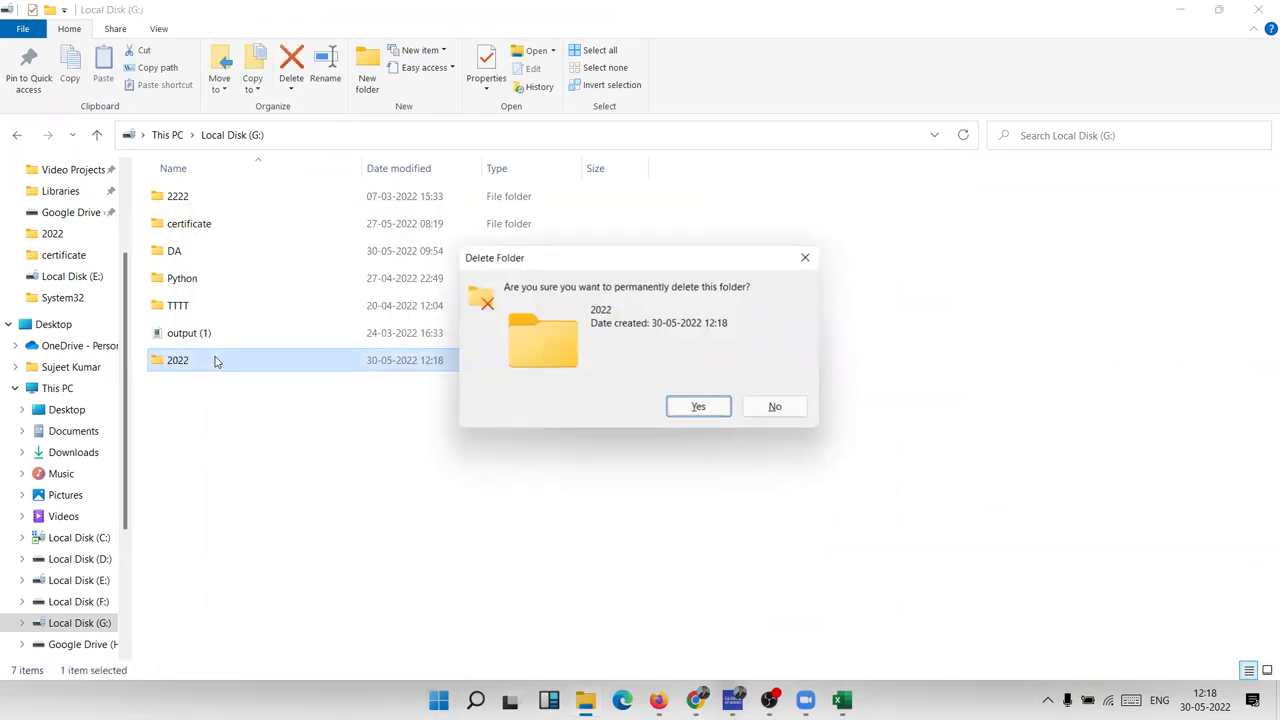
click(703, 410)
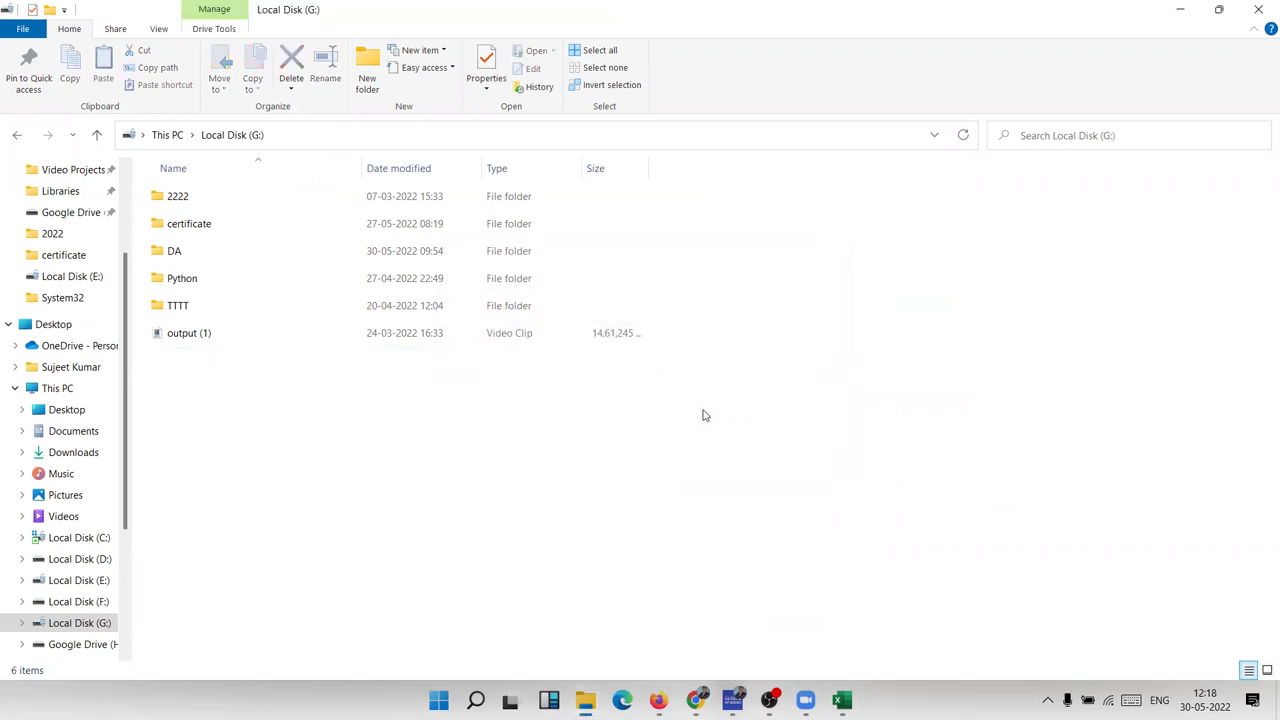
key(alt+Tab)
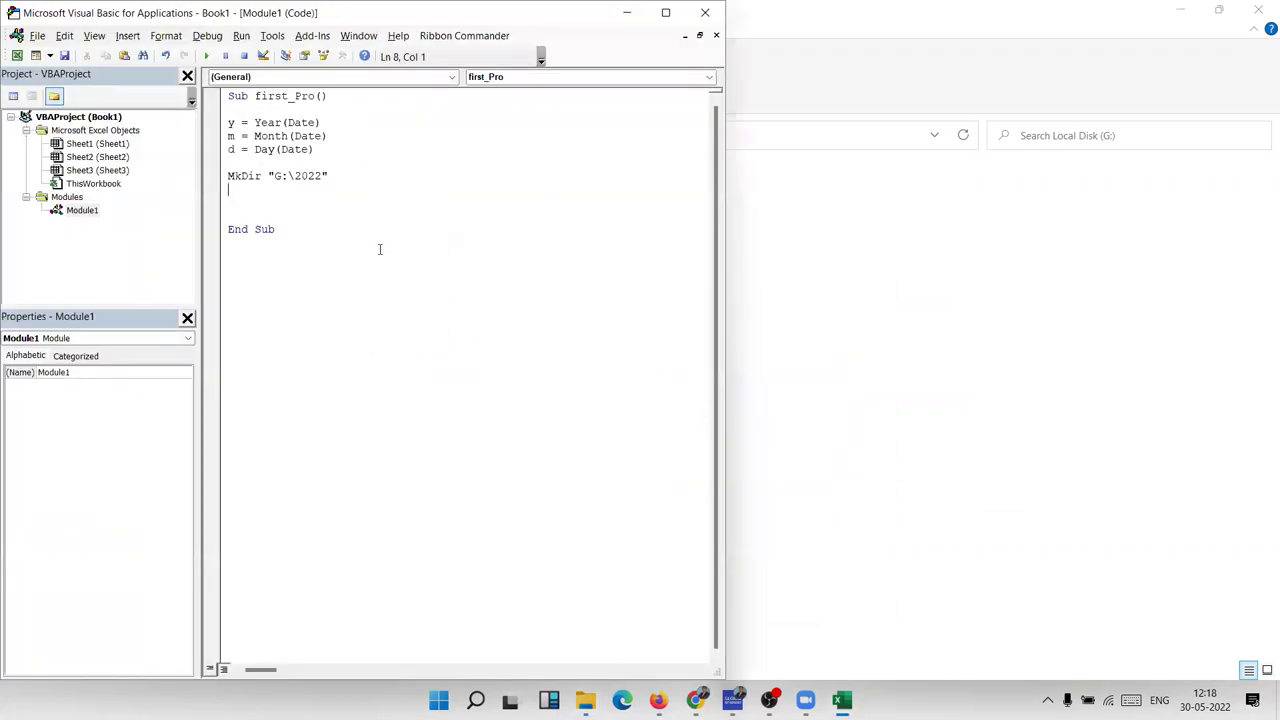
Replace the fixed 2022 in the MkDir path with & y, then add two blank lines
click(323, 177)
key(BackSpace)
key(BackSpace)
key(BackSpace)
key(BackSpace)
click(324, 175)
text(& )
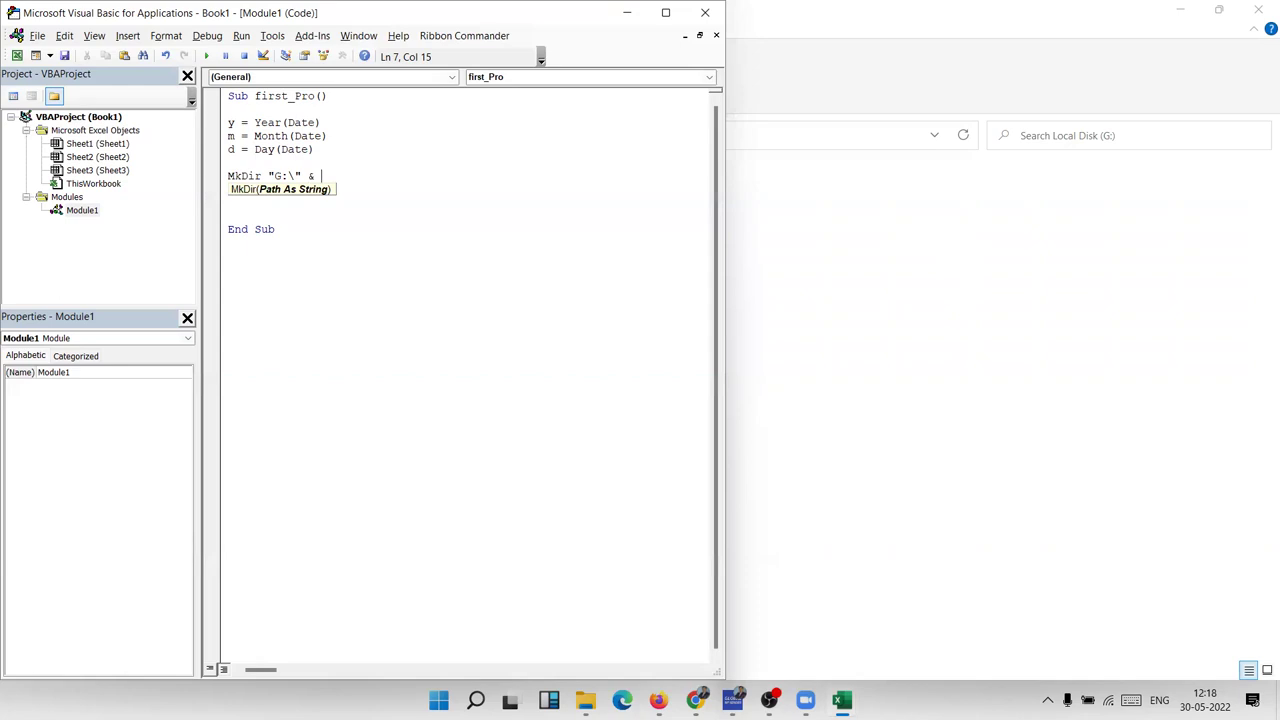
text(y)
key(Return)
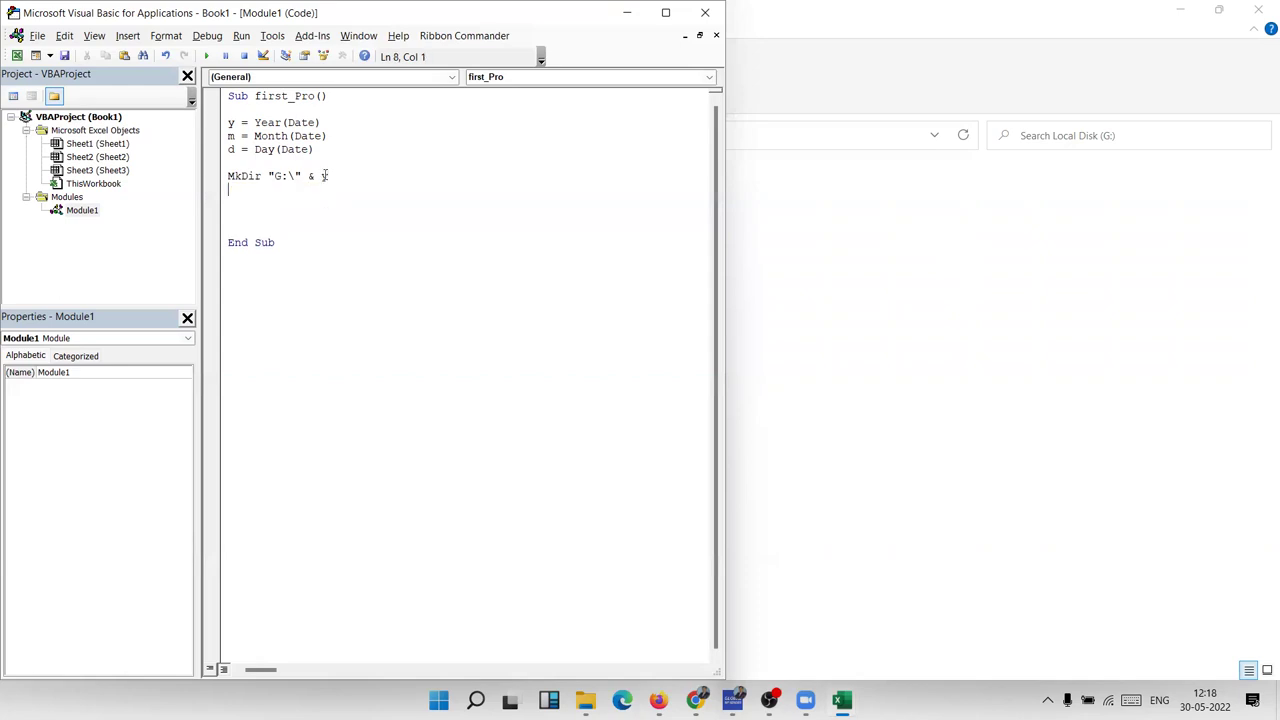
key(Return)
Duplicate the MkDir line and extend the copy with & "\" & m for the month folder
click(368, 177)
key(Return)
key(Up)
key(shift+Down)
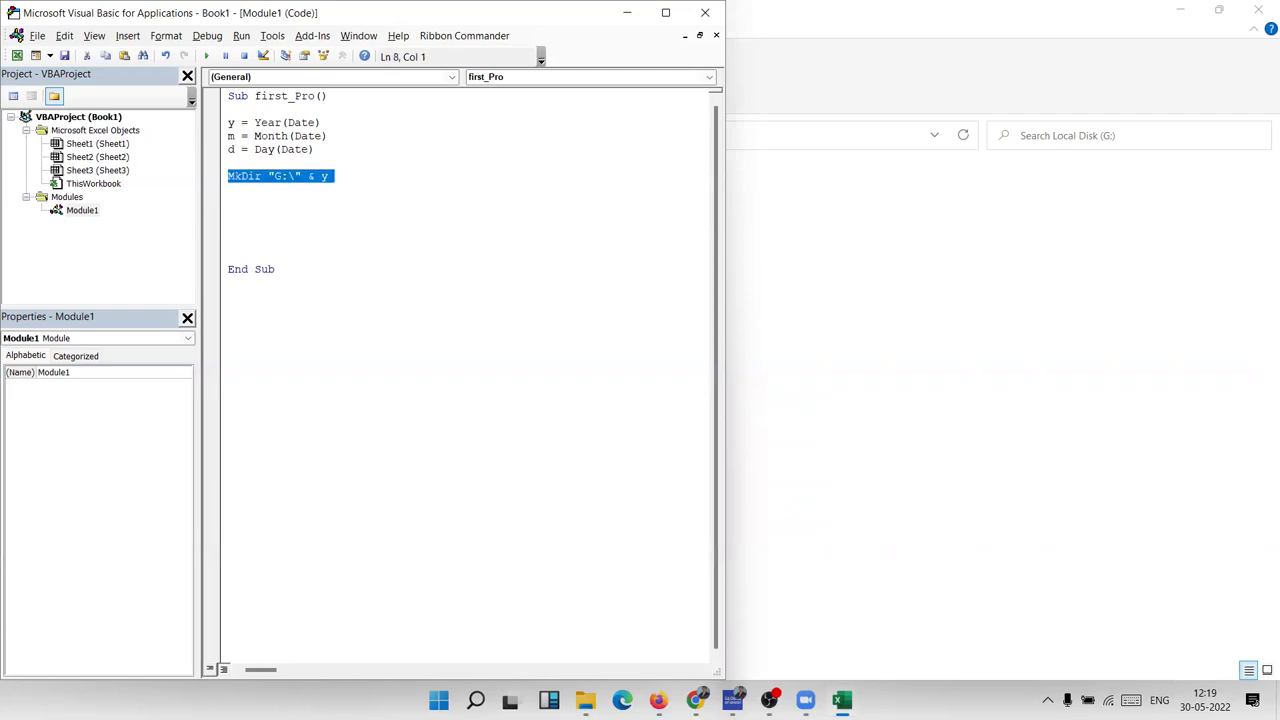
key(ctrl+c)
key(ctrl+v)
key(ctrl+v)
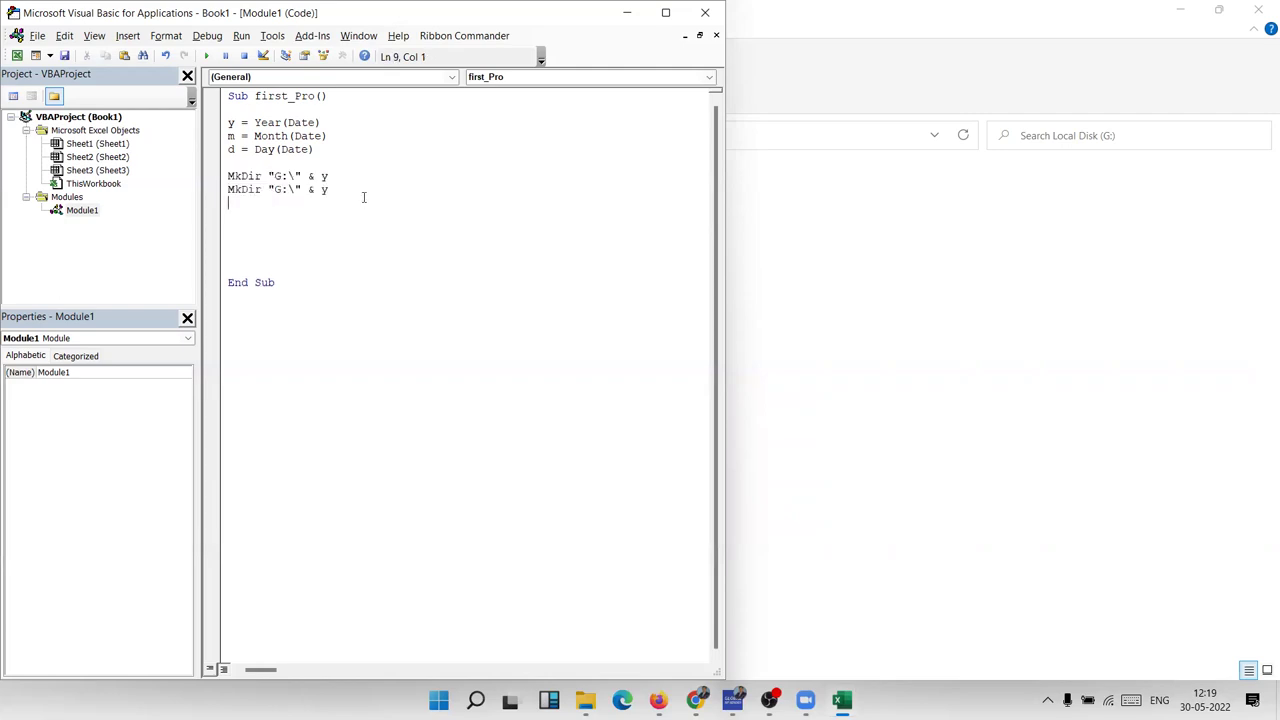
click(355, 189)
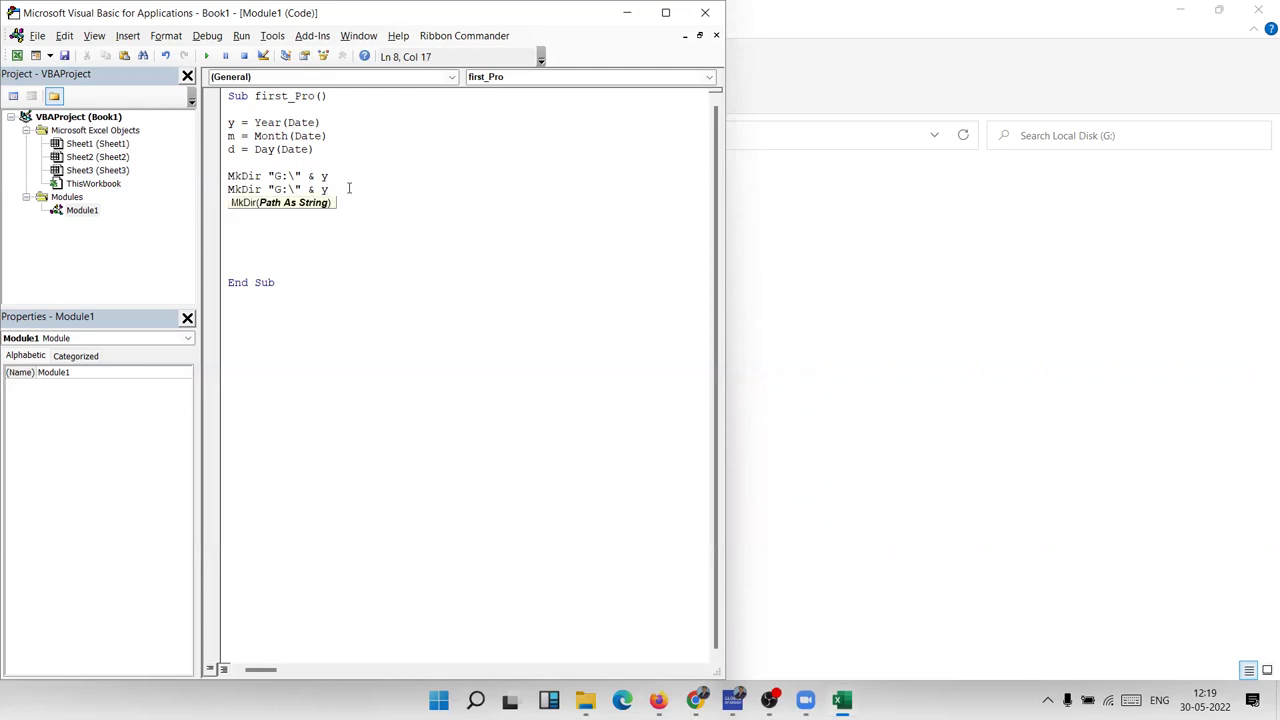
text(& ")
text(y")
key(BackSpace)
key(BackSpace)
key(BackSpace)
text("\" & d)
key(BackSpace)
text(m)
Add a third MkDir line extended with & "\" & d for the day folder
key(Return)
key(Up)
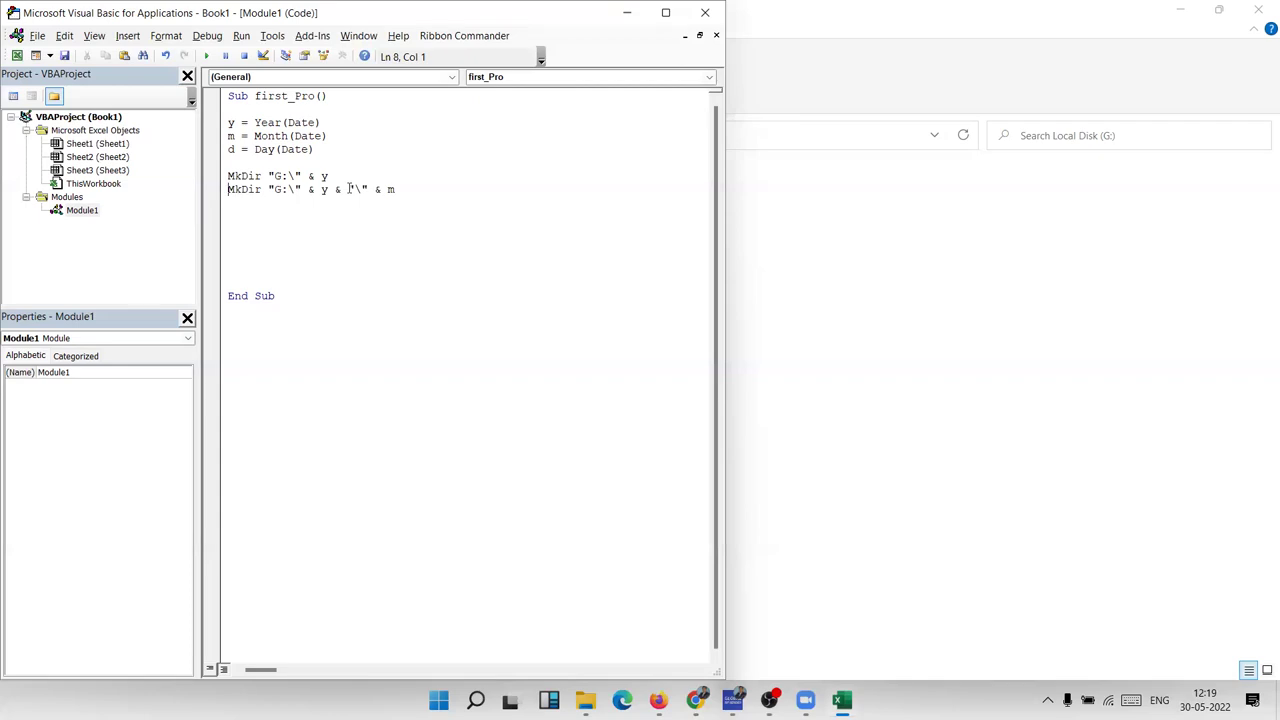
key(shift+Down)
key(ctrl+c)
key(ctrl+v)
key(ctrl+v)
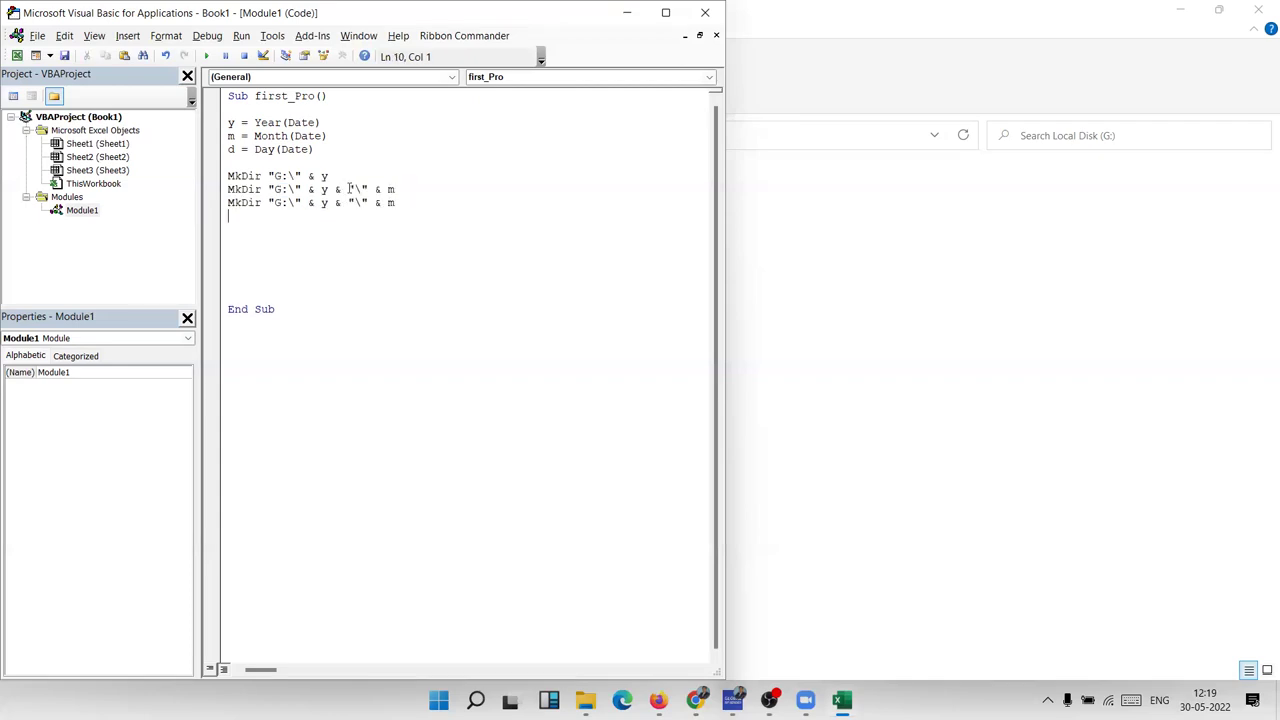
click(428, 203)
text(& "\" & )
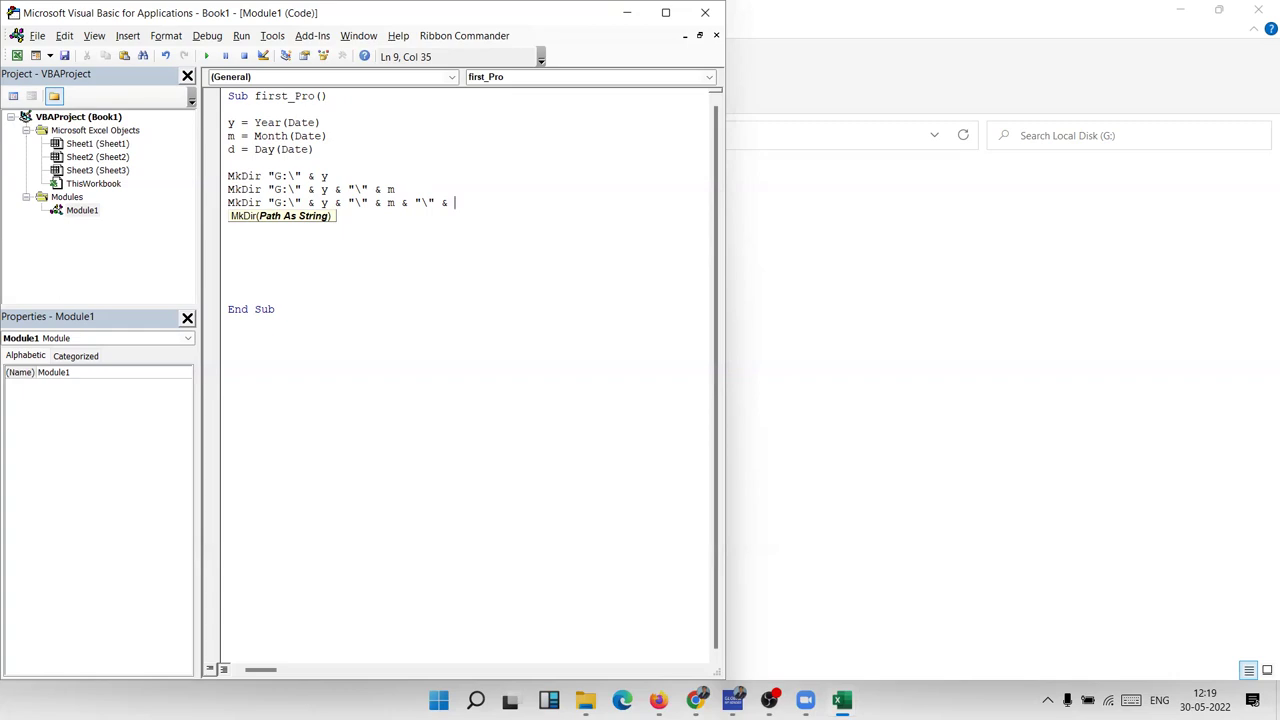
text(d)
key(Return)
Run the first_Pro macro to create the folders on G:
click(491, 278)
click(309, 230)
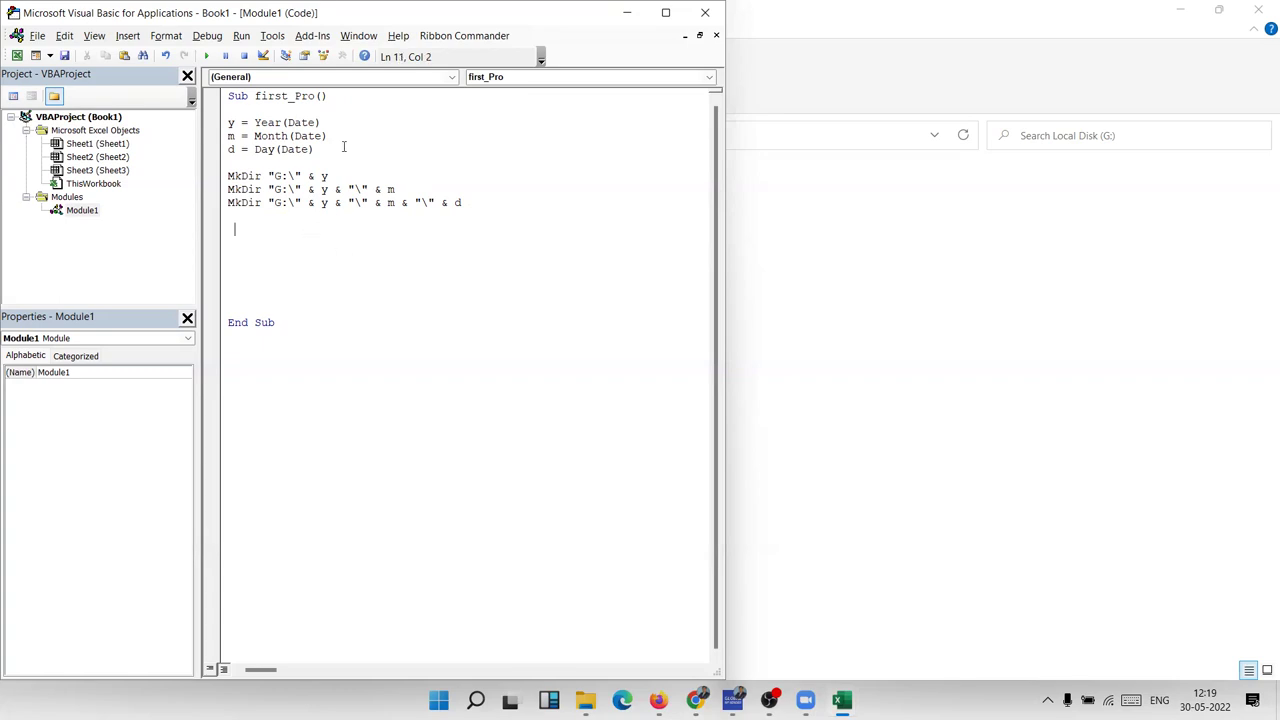
click(204, 58)
Browse drive G: into 2022, then 5, then 30 to confirm the nested folders exist
click(585, 700)
double_click(246, 360)
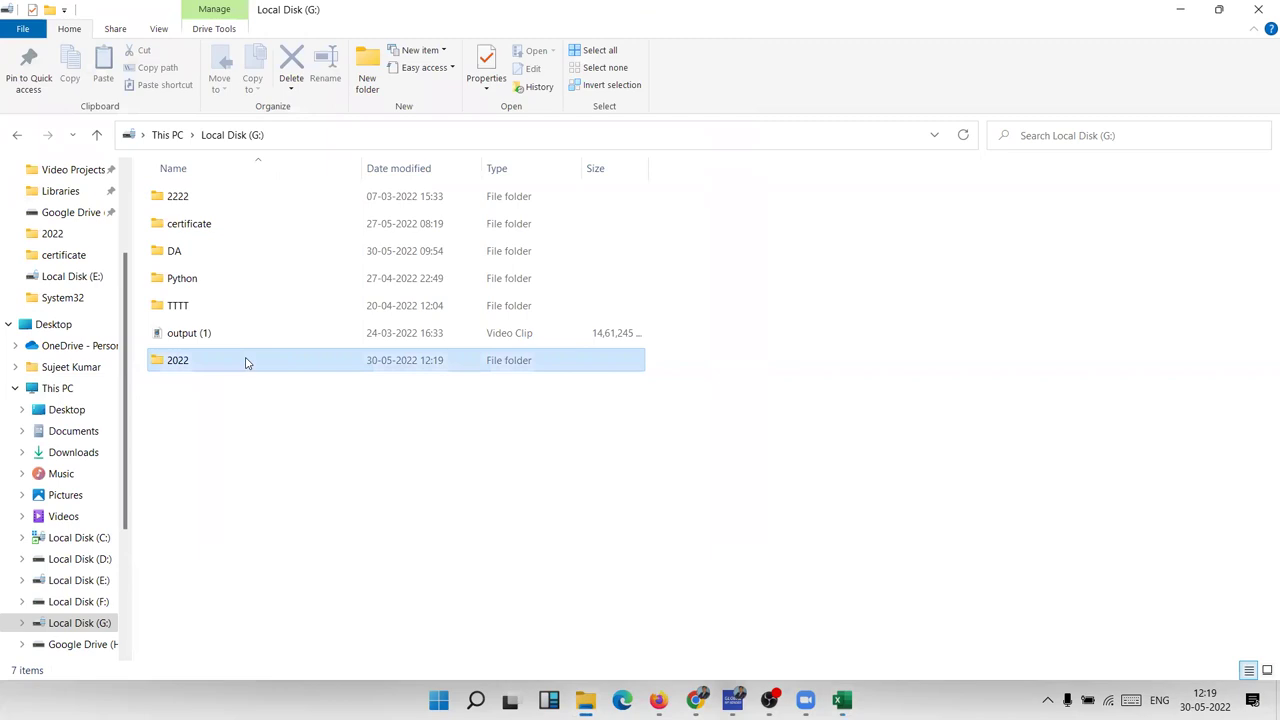
click(195, 205)
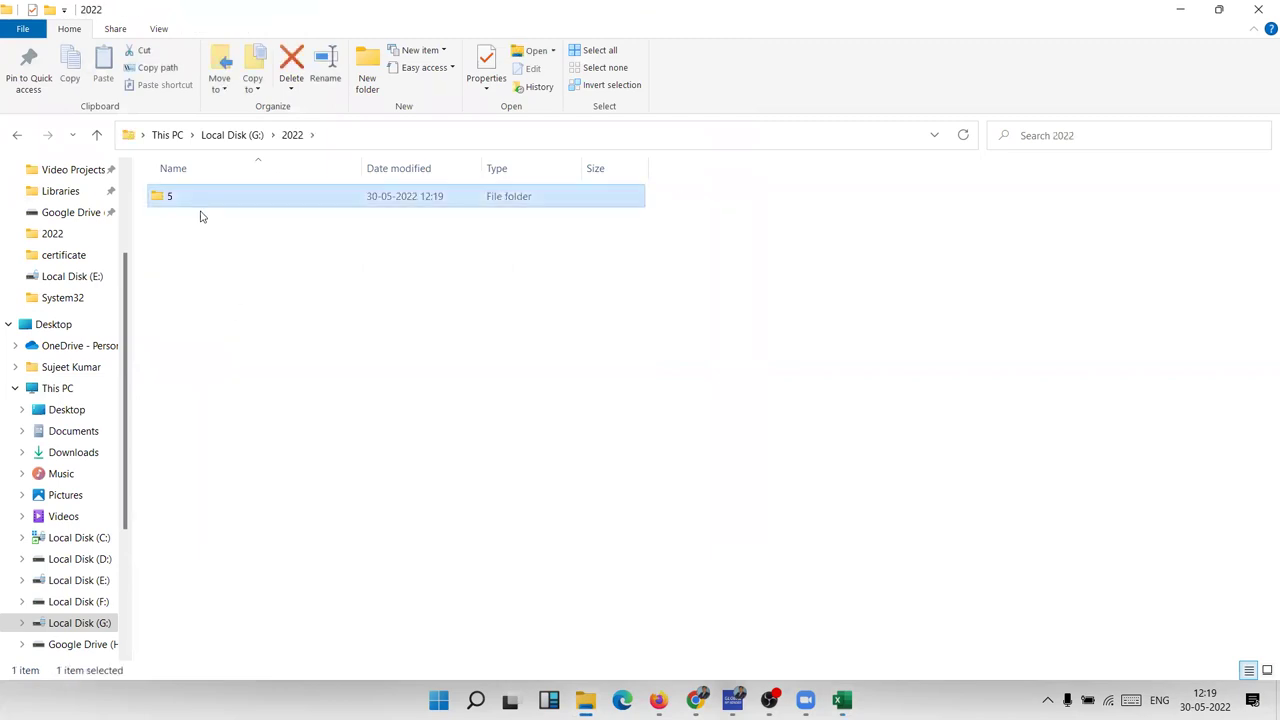
double_click(205, 196)
double_click(205, 199)
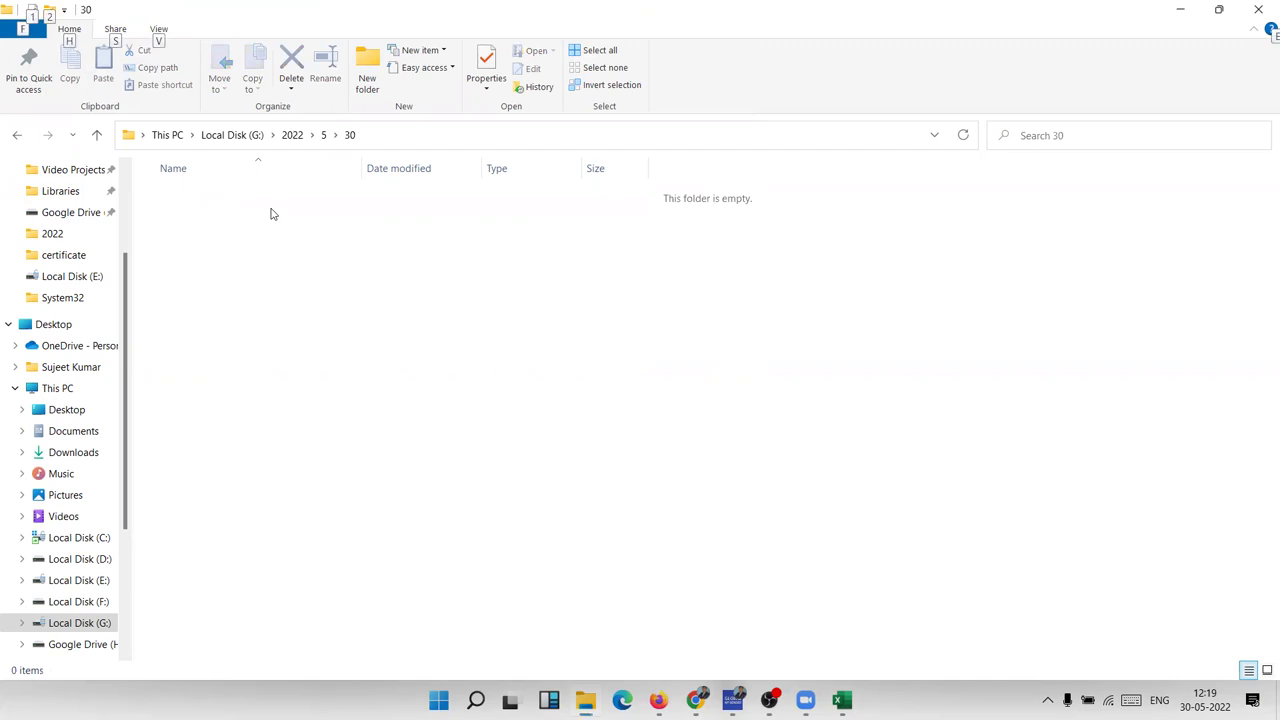
Back in the VBA editor, start typing 'workbooks' below the MkDir lines
key(alt+Tab)
text(workboos)
key(BackSpace)
Complete the new statement as Workbooks.Add.SaveAs
text(ks)
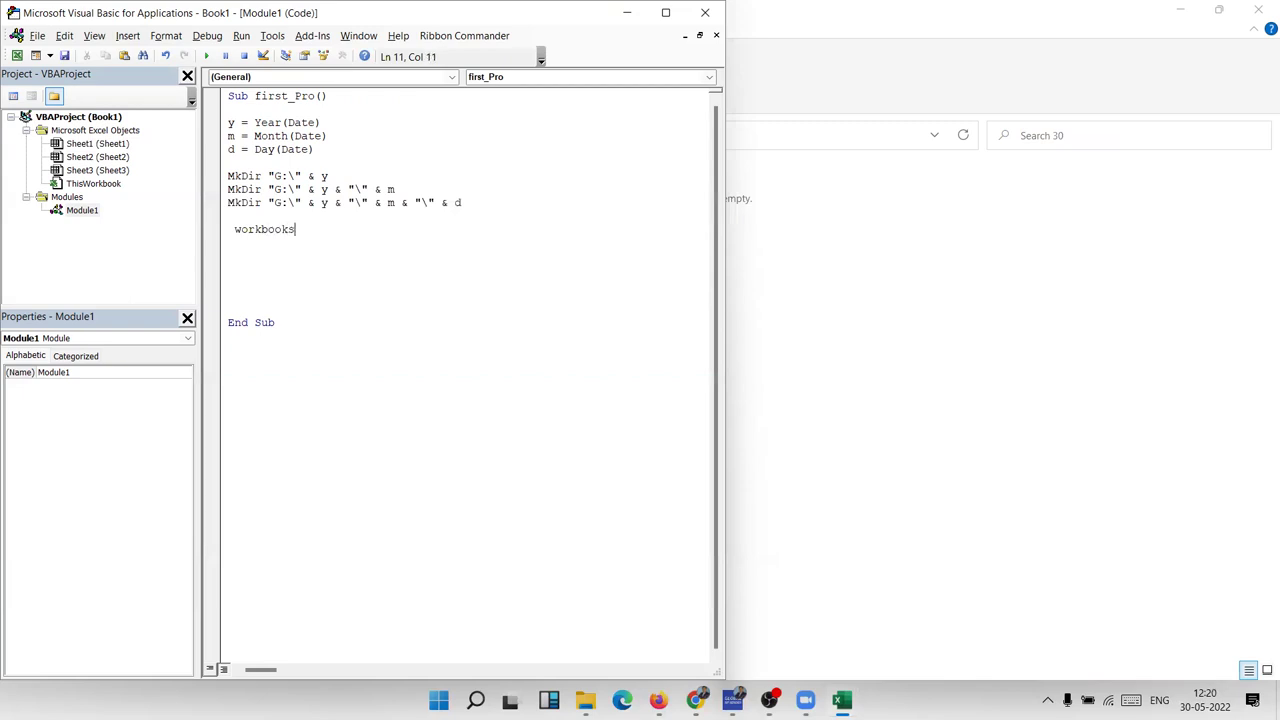
text(.a)
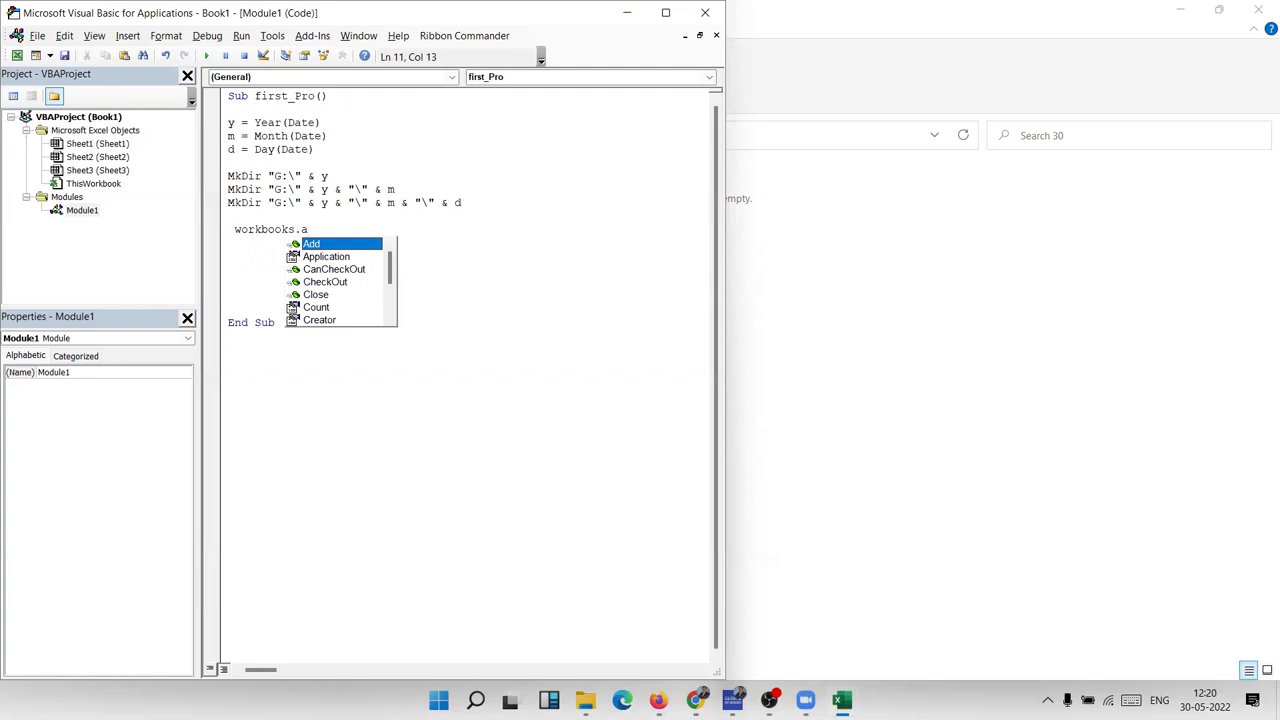
key(Tab)
text(.sa)
key(Down)
key(Tab)
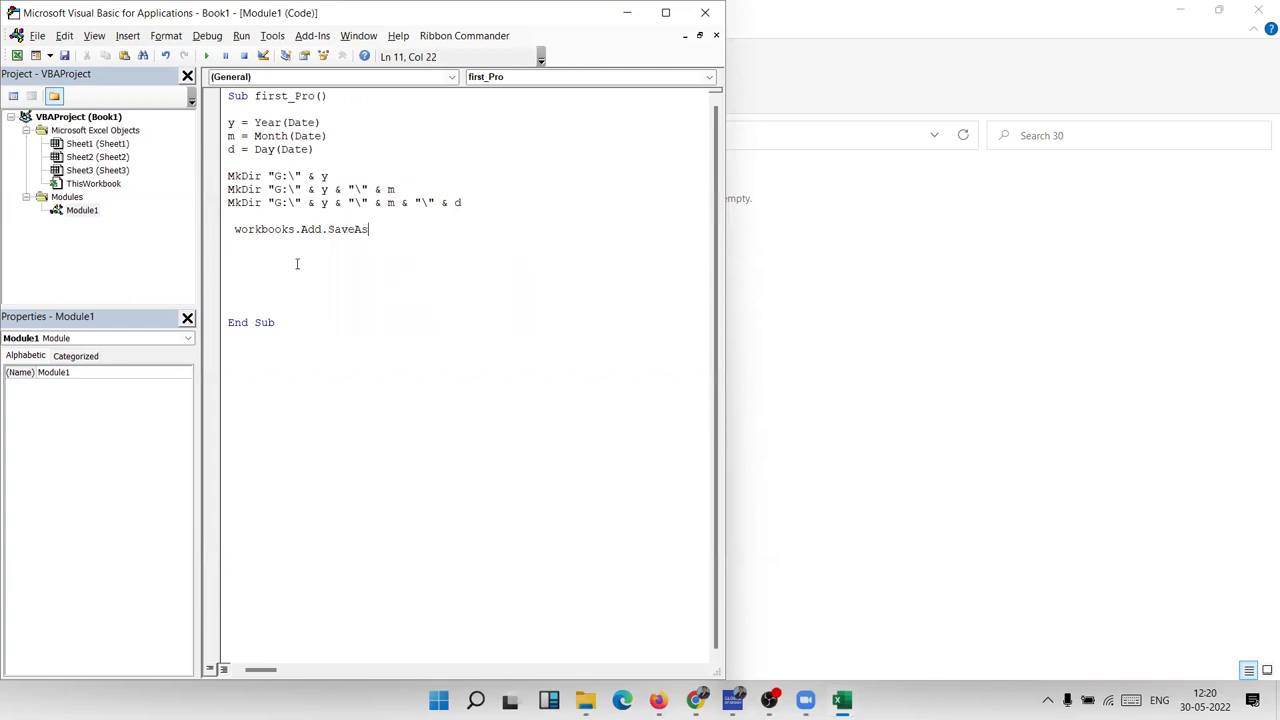
click(297, 264)
Give SaveAs the copied day-folder path plus & "\" & d & ".xlsx"
drag(264, 203, 465, 205)
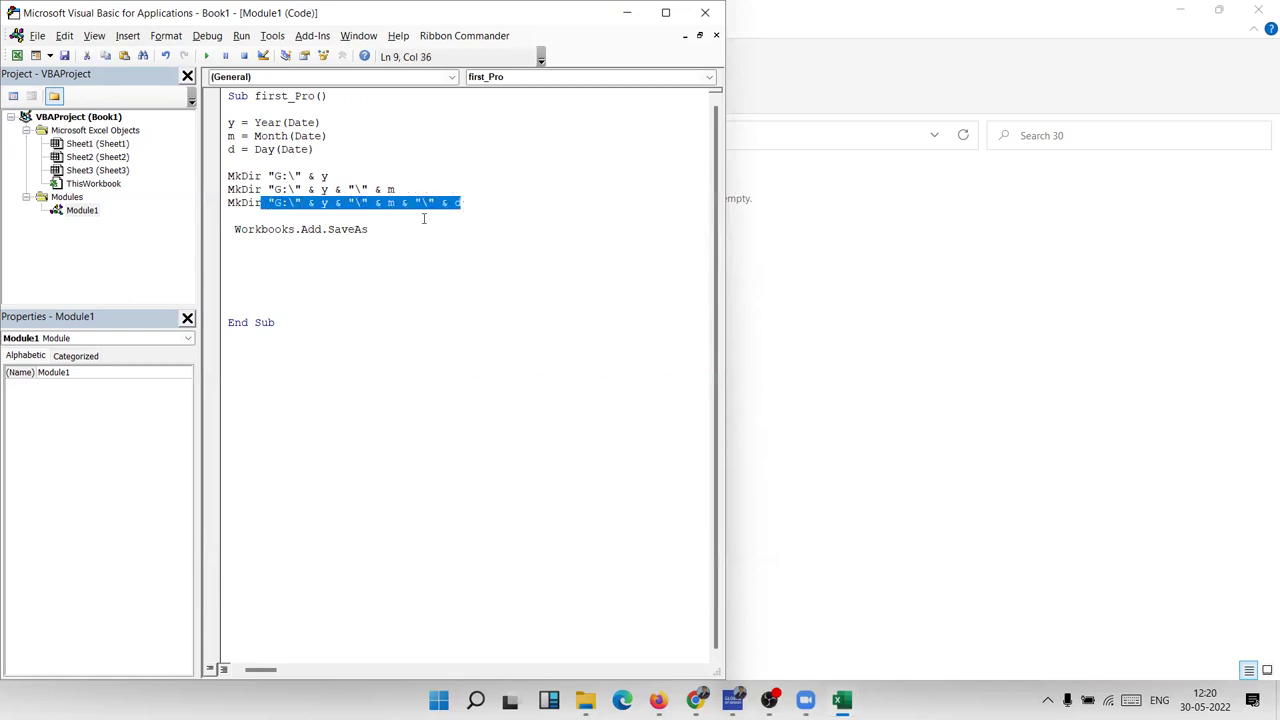
key(ctrl+c)
click(409, 228)
key(ctrl+v)
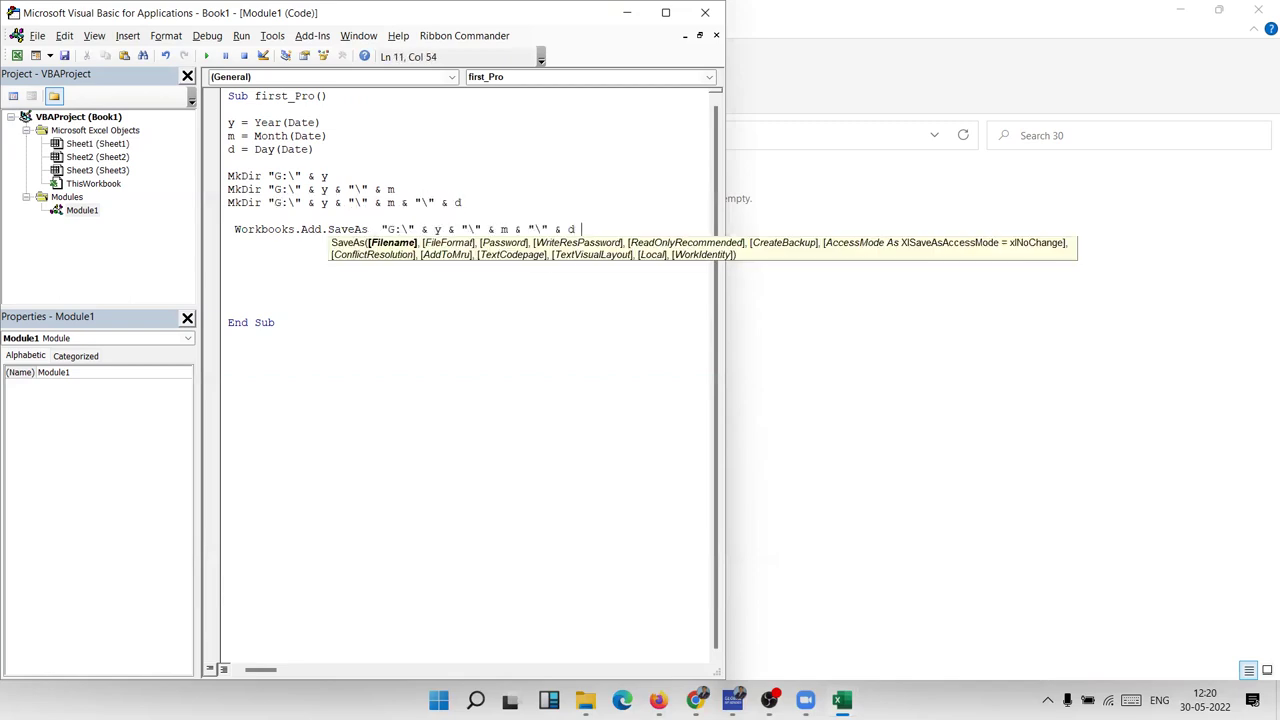
text(& )
text("\)
text(" & )
text(d)
text( & "\" & d & ".xlsx)
text(")
click(579, 318)
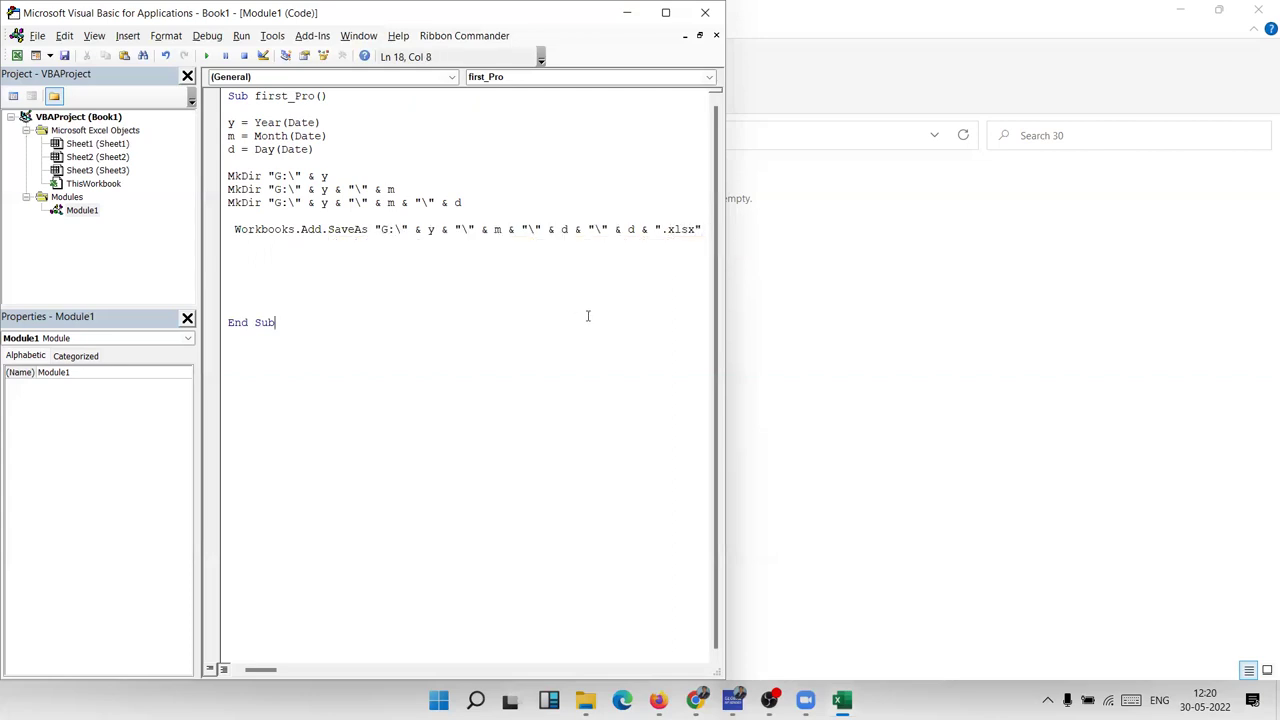
click(570, 229)
drag(610, 229, 374, 229)
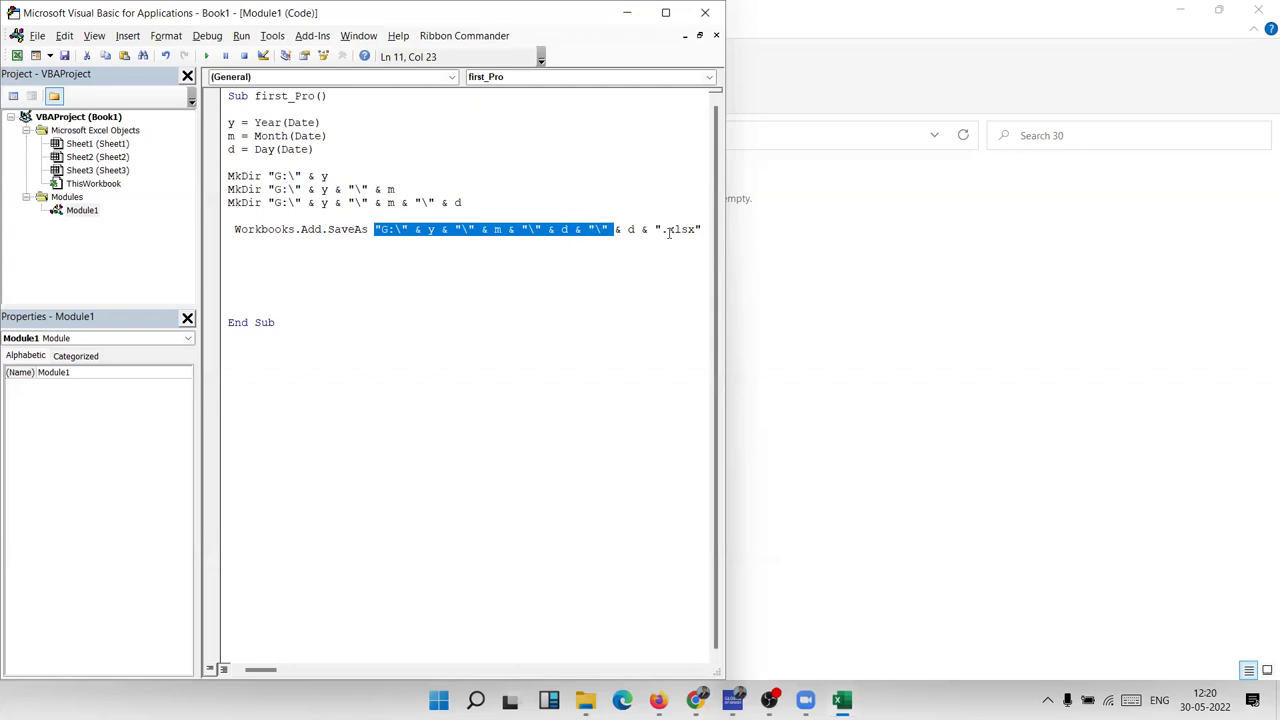
Add ActiveWorkbook.Close True on the line below the SaveAs statement
click(308, 266)
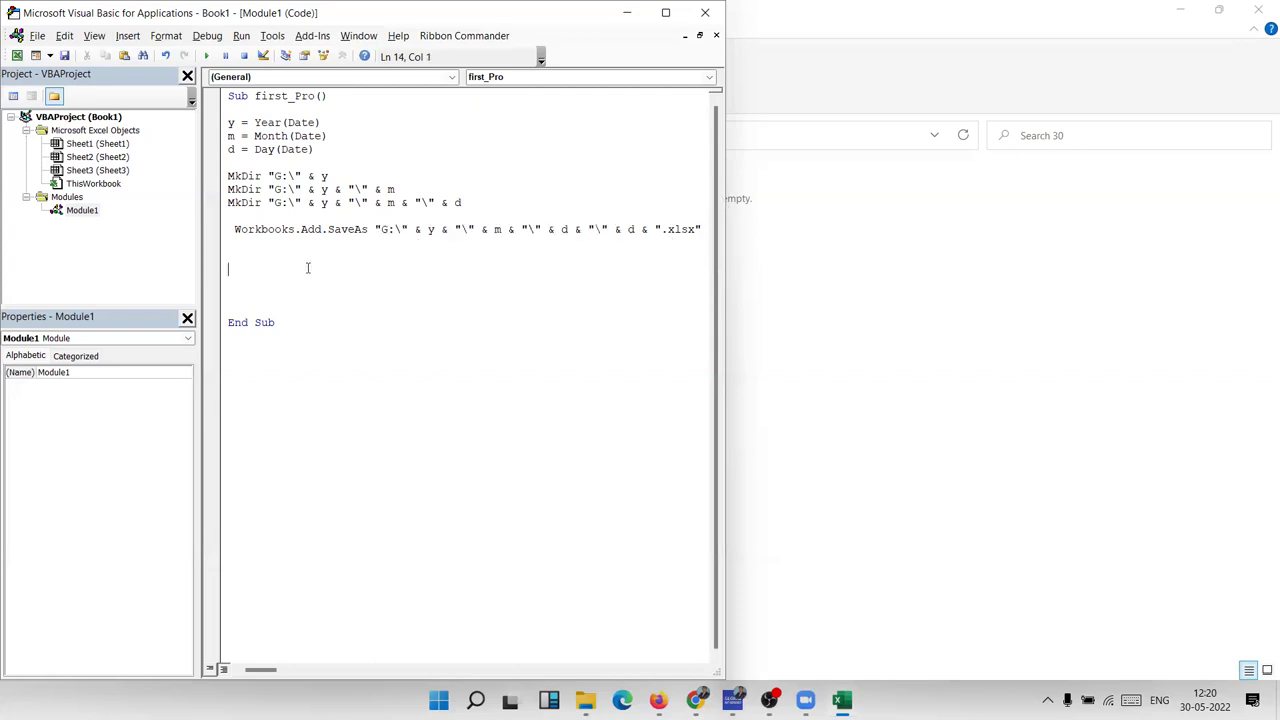
click(276, 241)
text(activeworkbook.clo)
text(True)
key(Return)
key(Return)
key(Return)
Add MsgBox "Job is Done" on the following line
text(msgbox Job is )
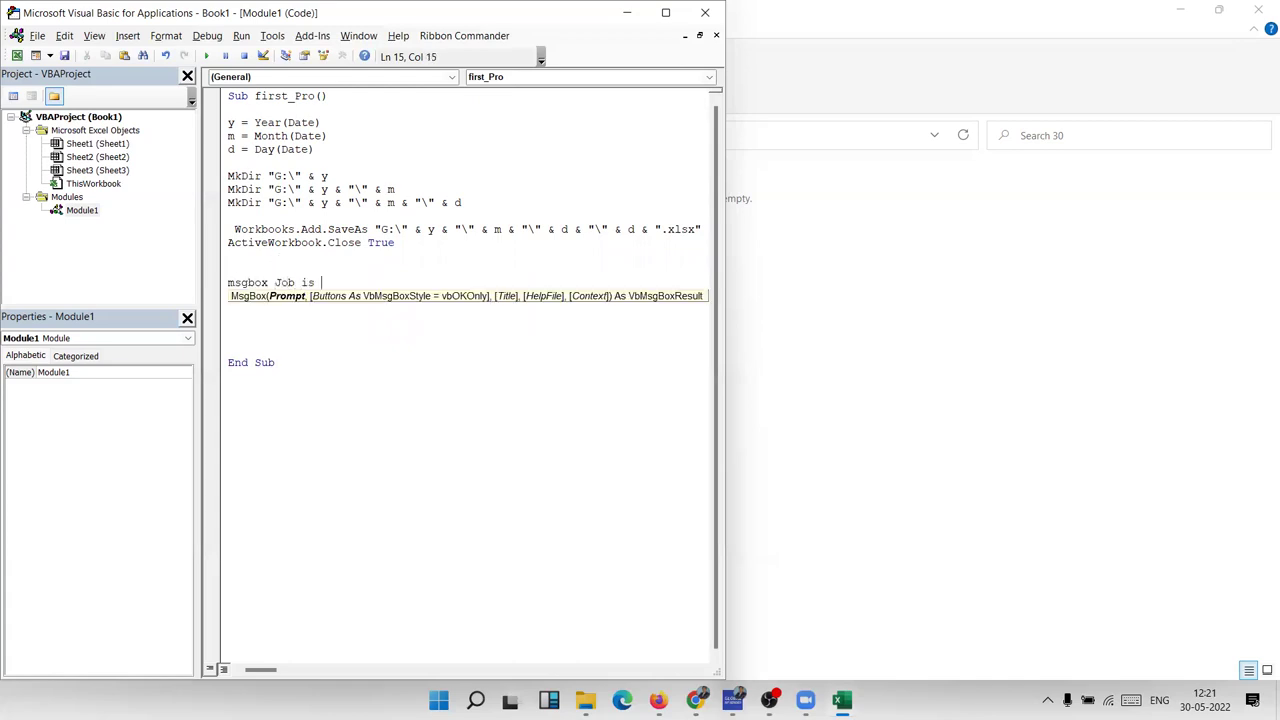
text(Done")
click(275, 283)
text(")
click(288, 306)
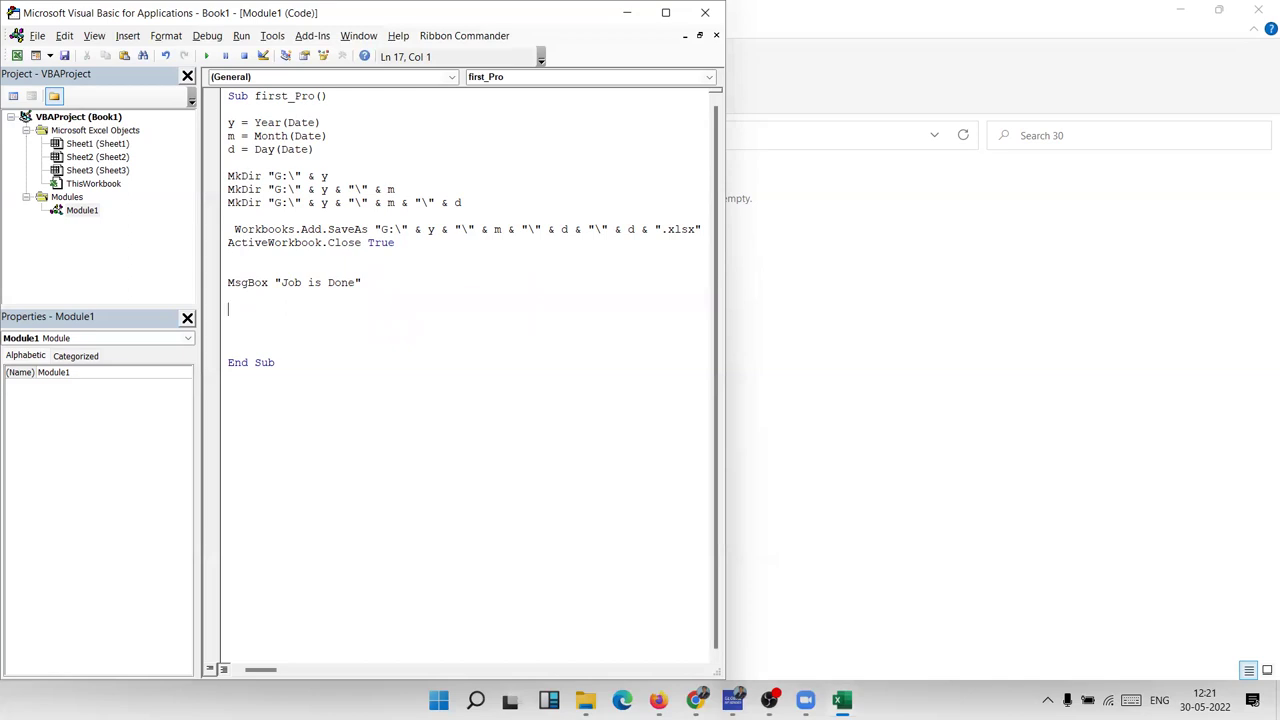
Permanently delete the 2022 folder from the root of drive G:
key(F5)
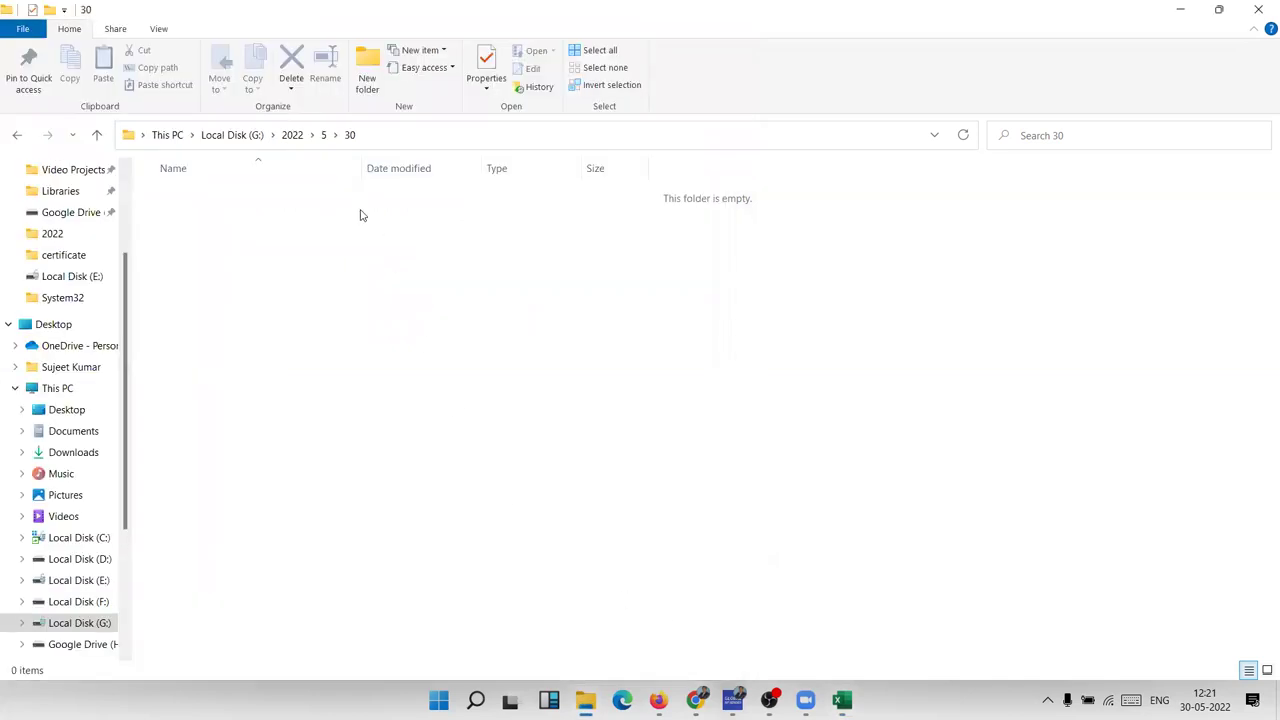
click(229, 135)
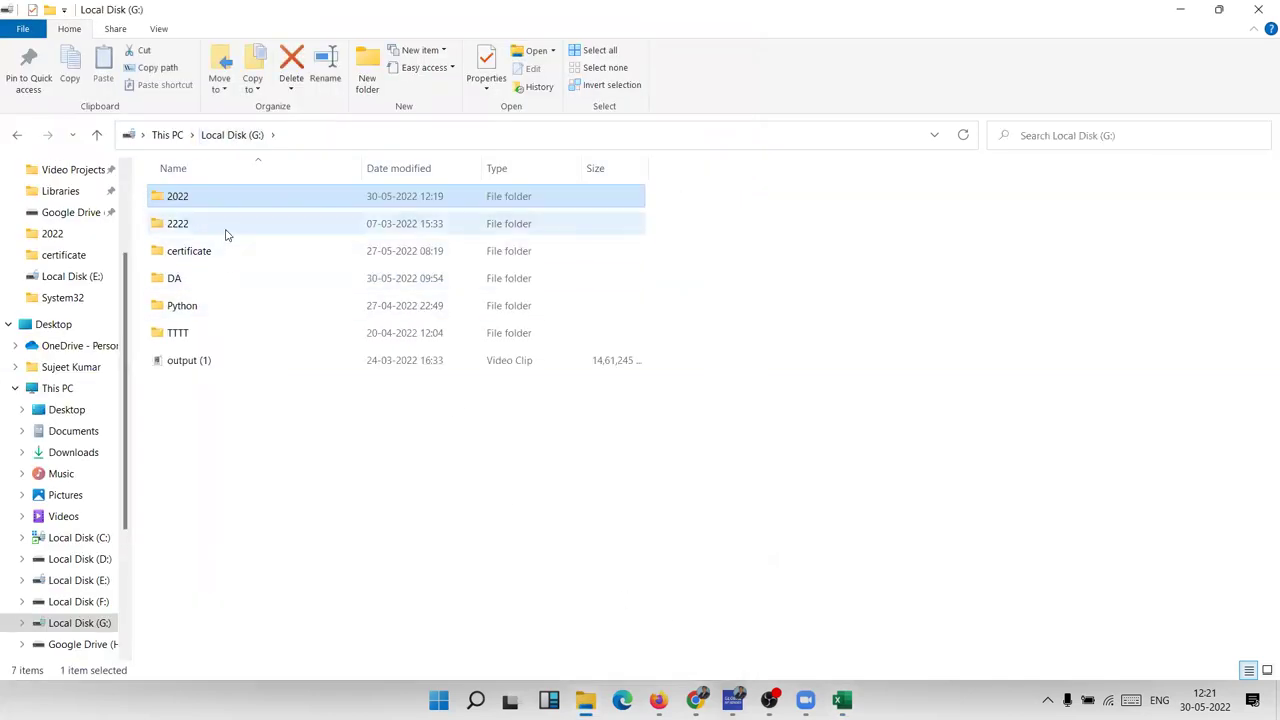
key(shift+Delete)
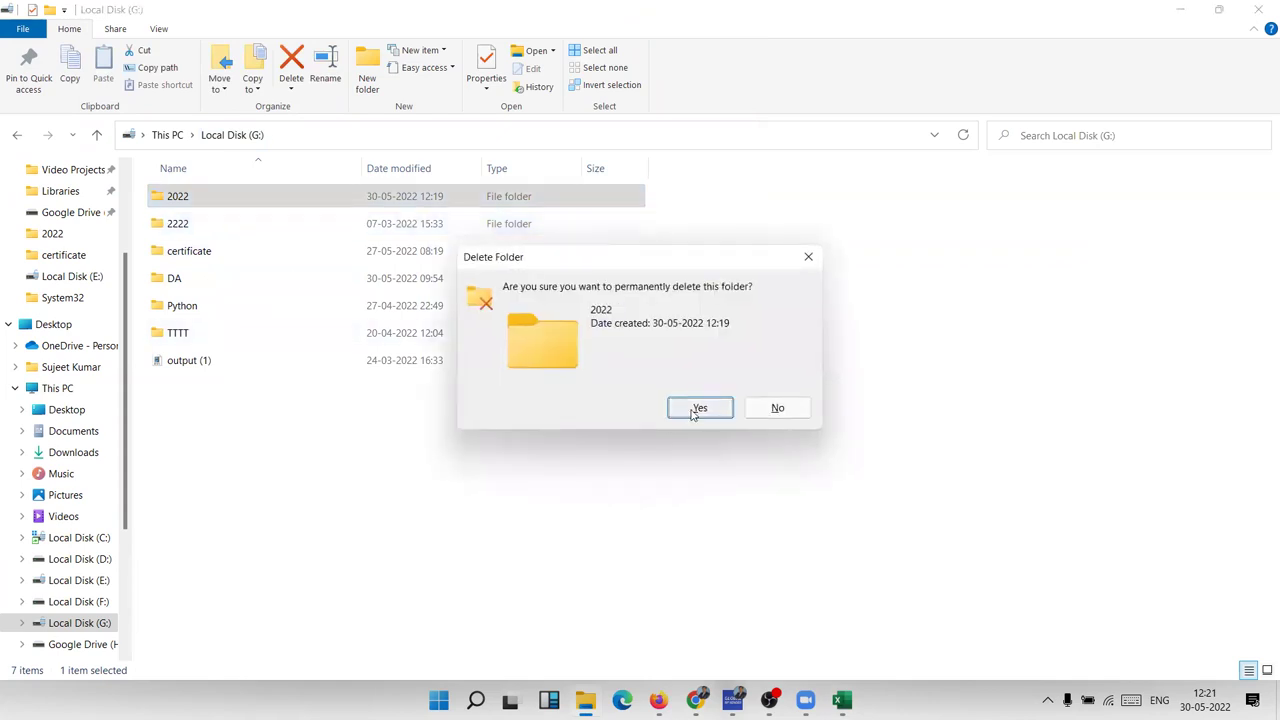
click(693, 407)
Rerun the first_Pro macro from the VBA editor
key(alt+Tab)
click(397, 214)
click(205, 57)
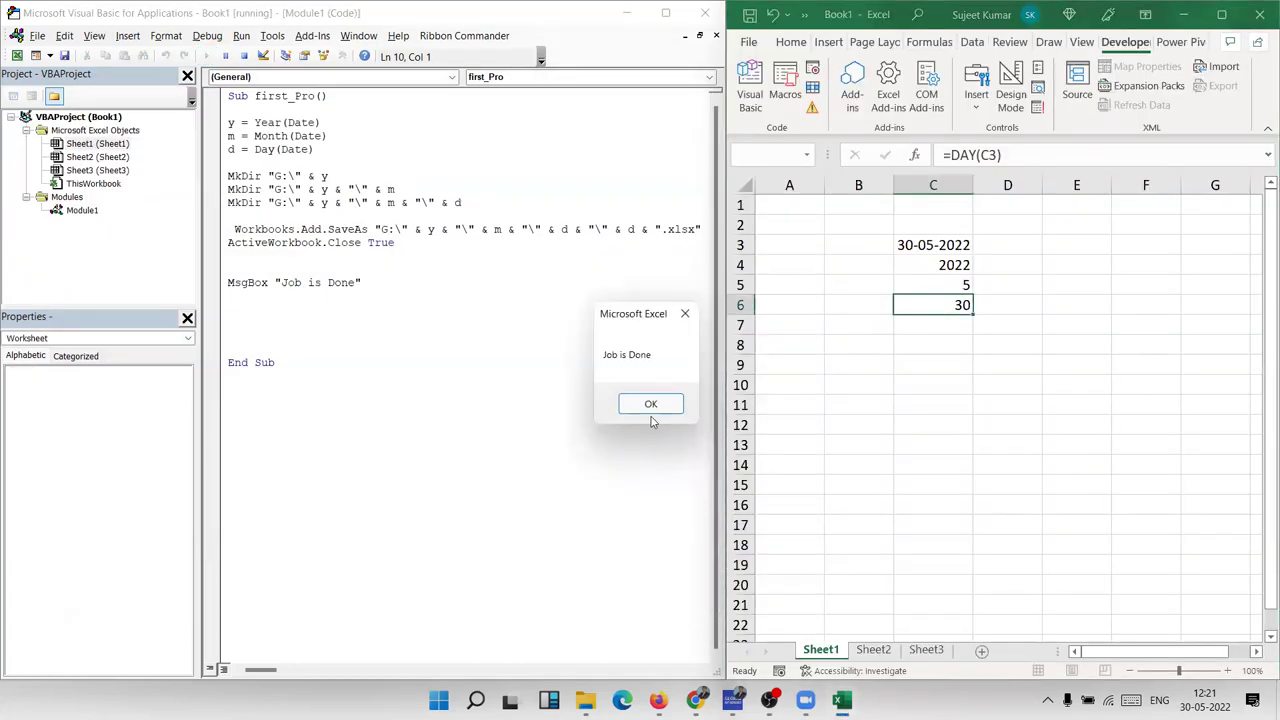
Dismiss Job is Done and open G:\2022\5\30 to find the saved workbook 30
click(651, 403)
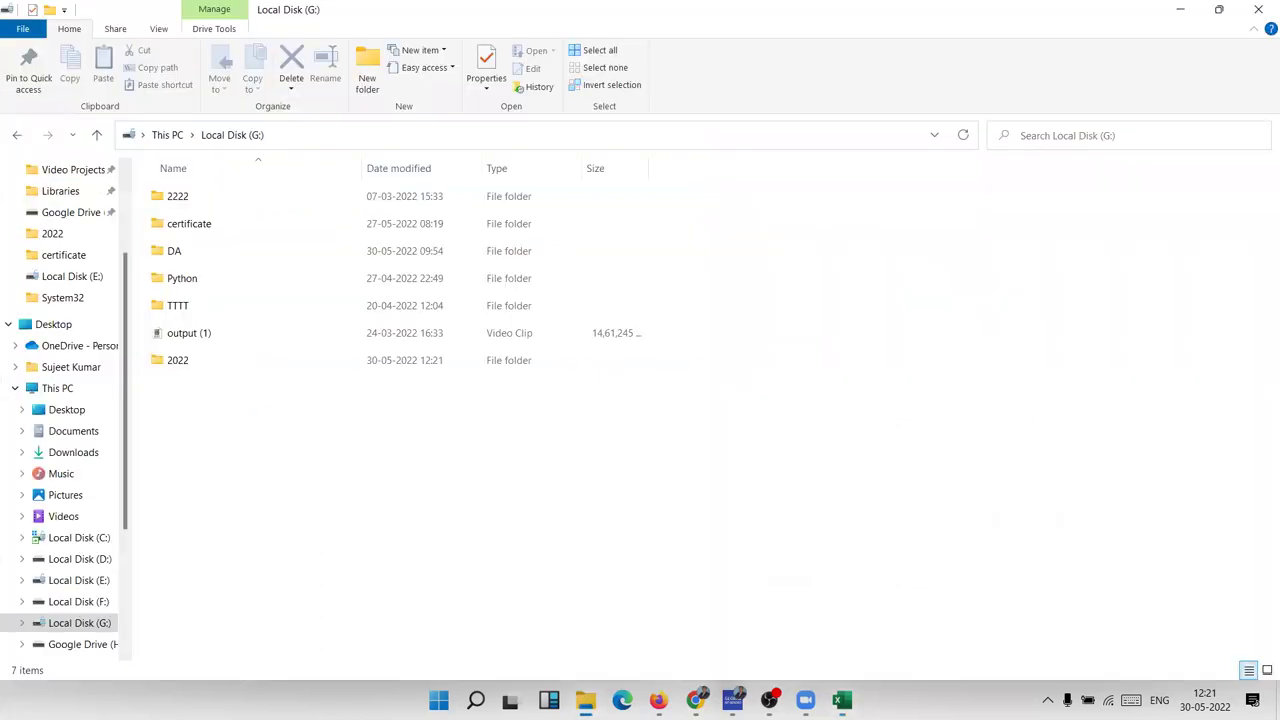
double_click(216, 366)
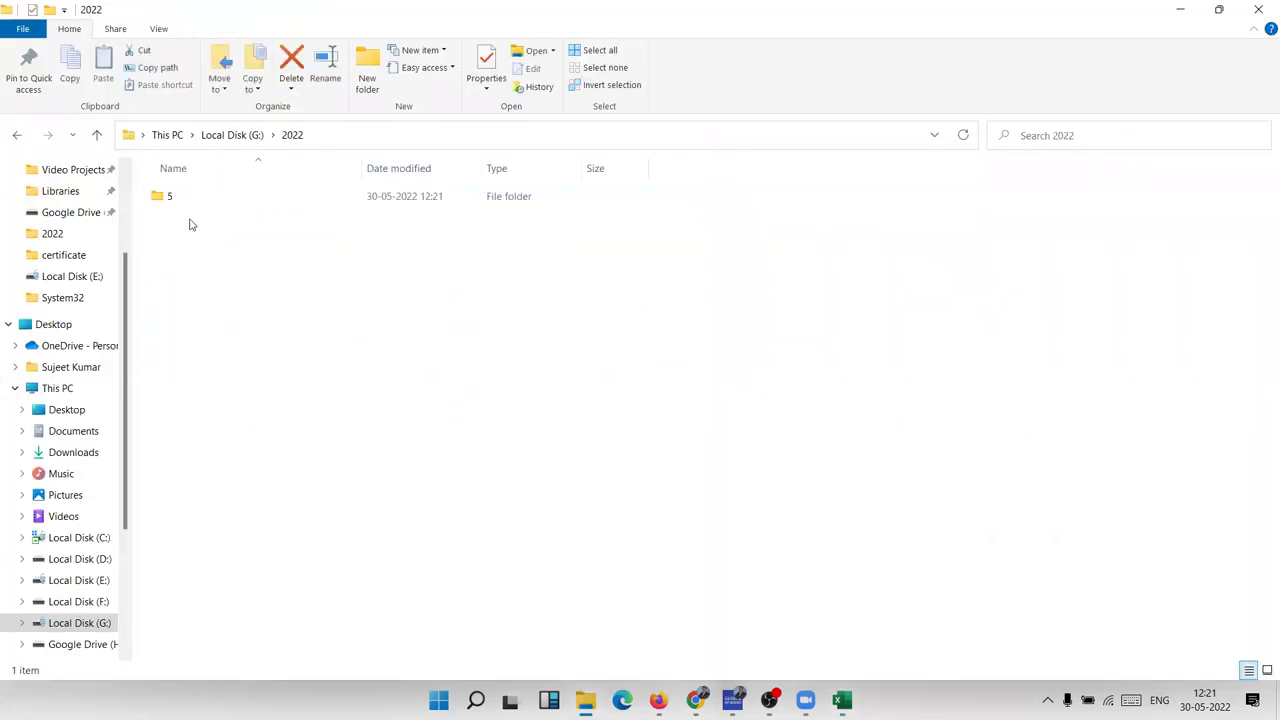
double_click(183, 200)
click(183, 202)
double_click(183, 202)
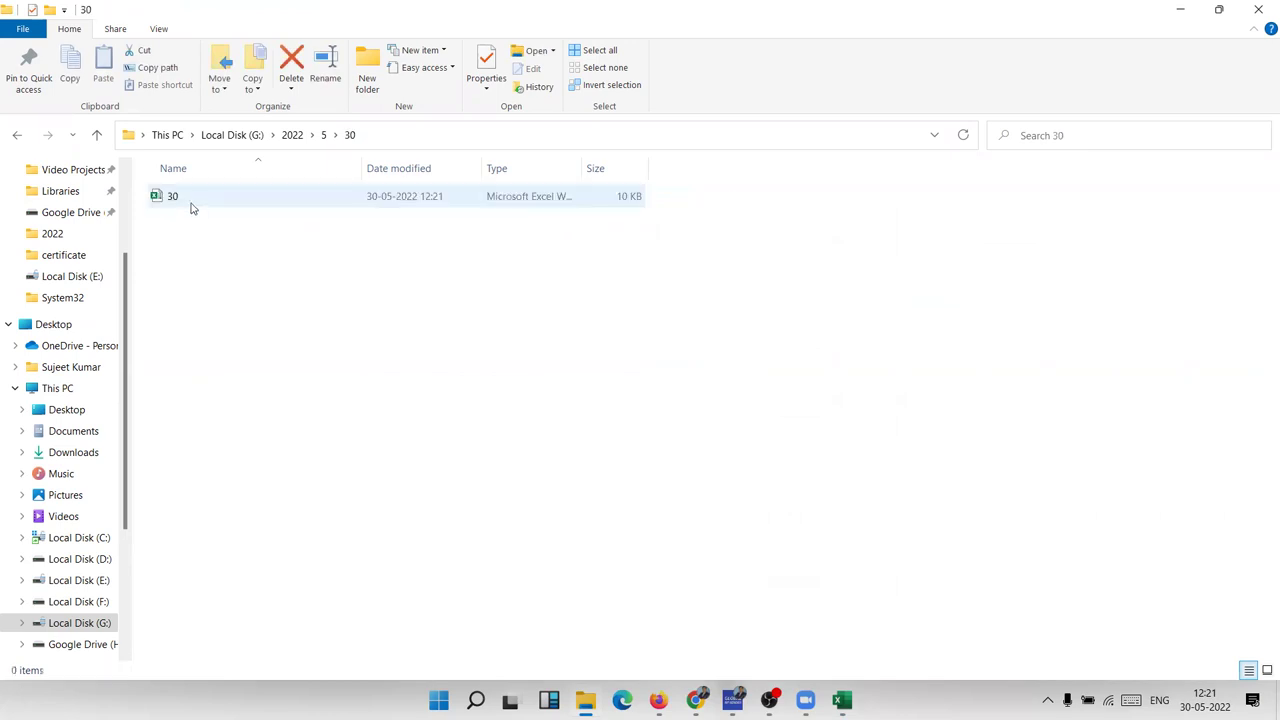
click(231, 205)
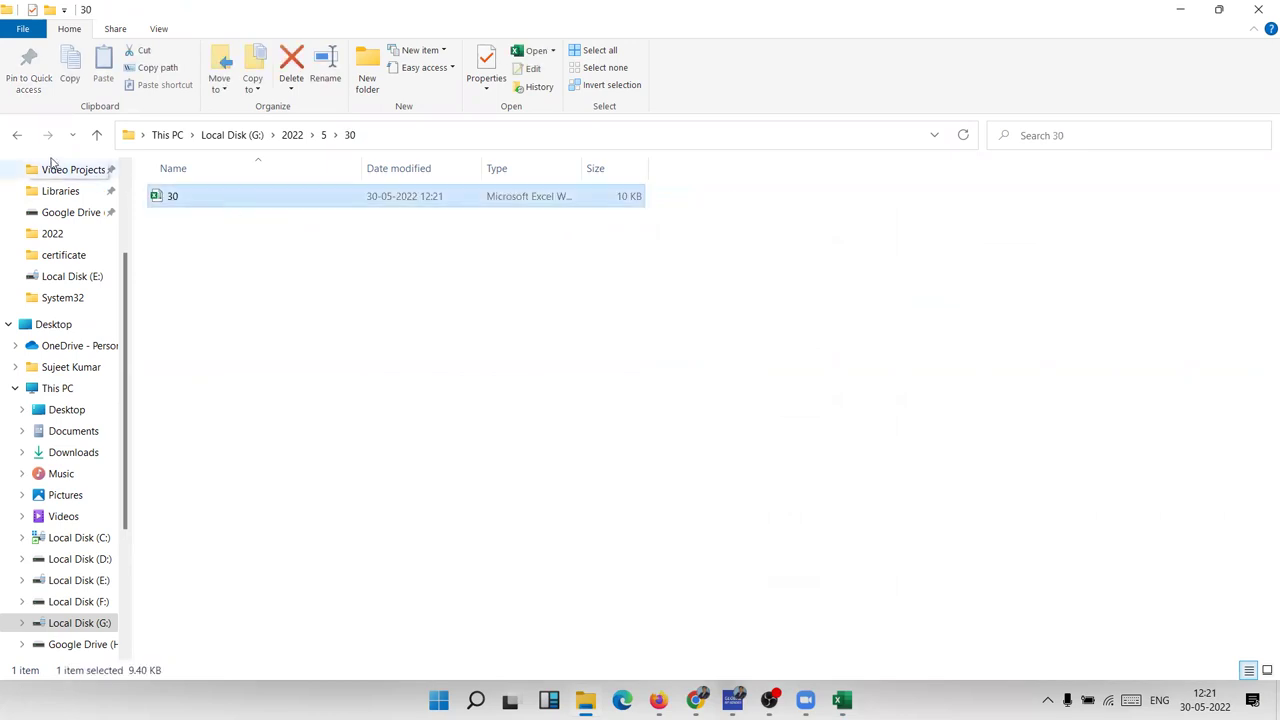
Go back up to the root of drive G: and return to the VBA editor
click(19, 137)
click(19, 137)
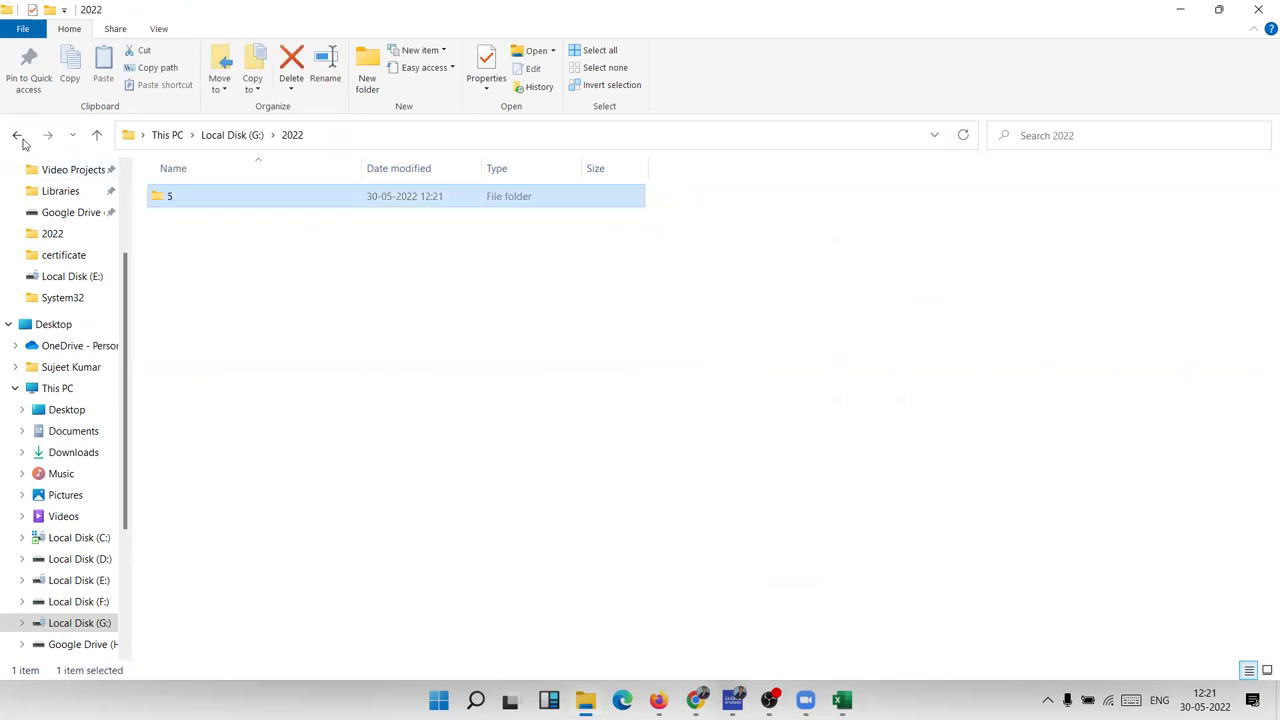
click(21, 138)
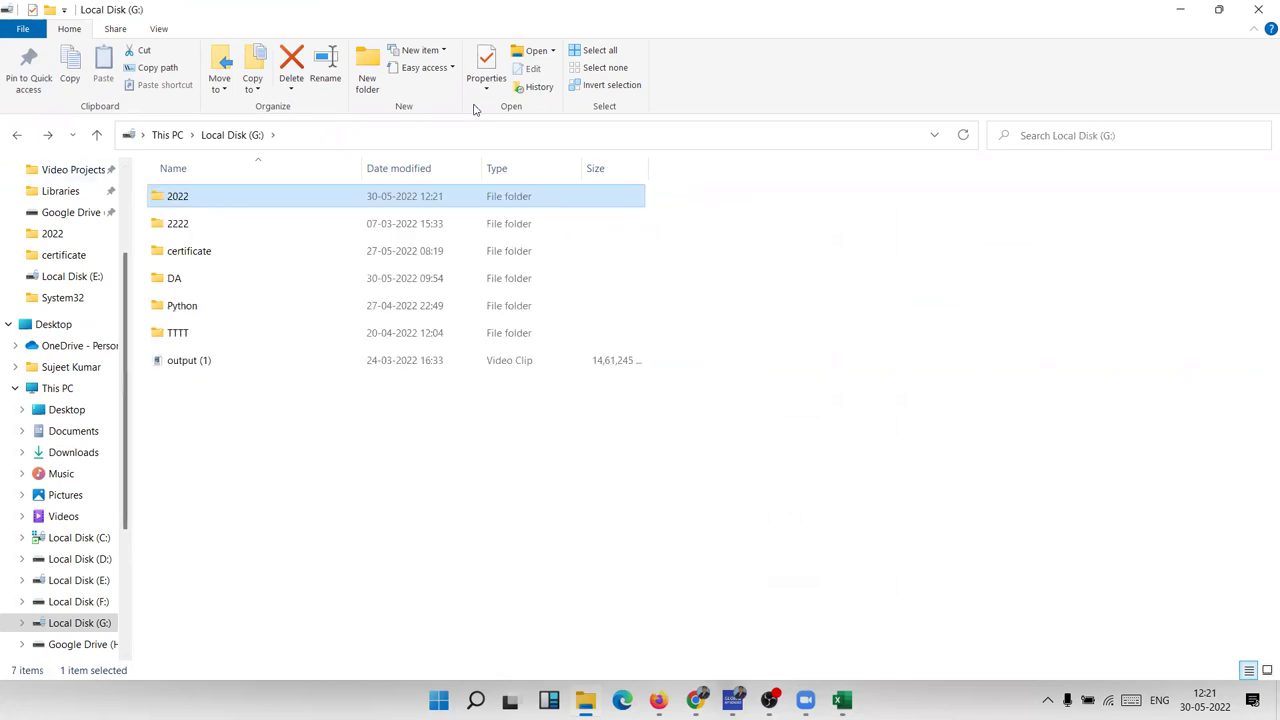
key(alt+Tab)
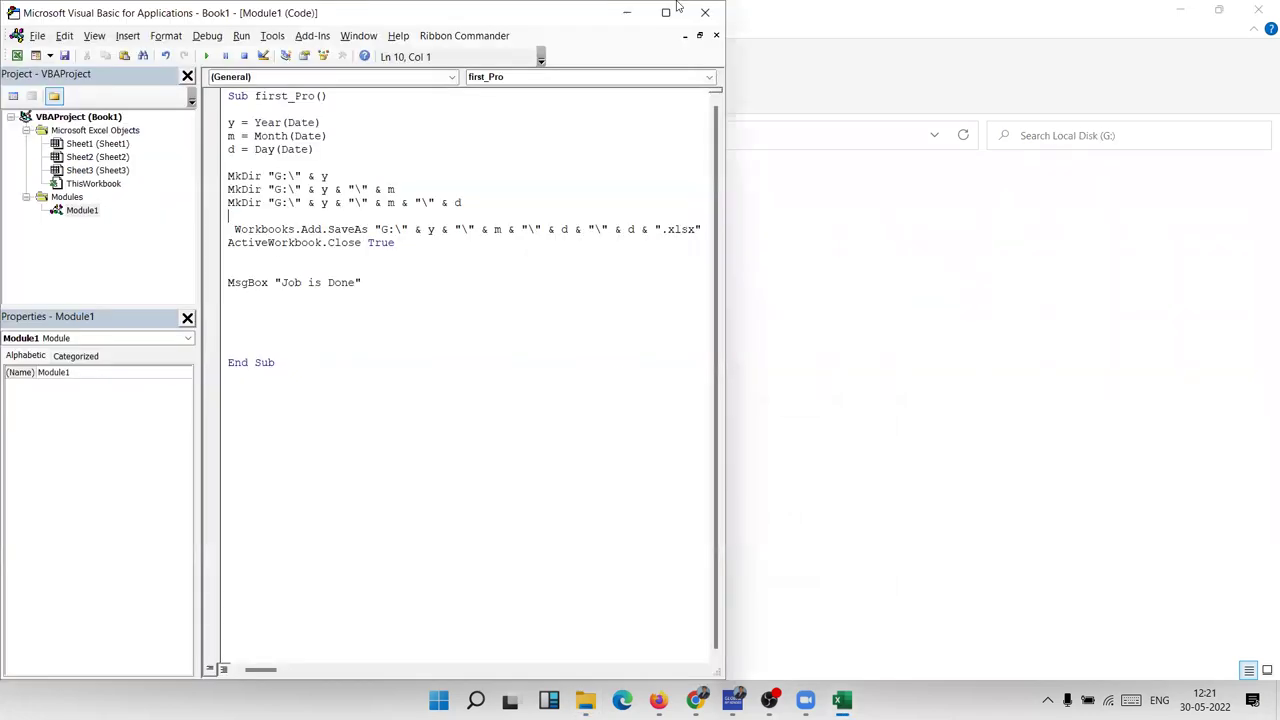
Rerun first_Pro with the folders already present and debug the run-time error 75
click(765, 260)
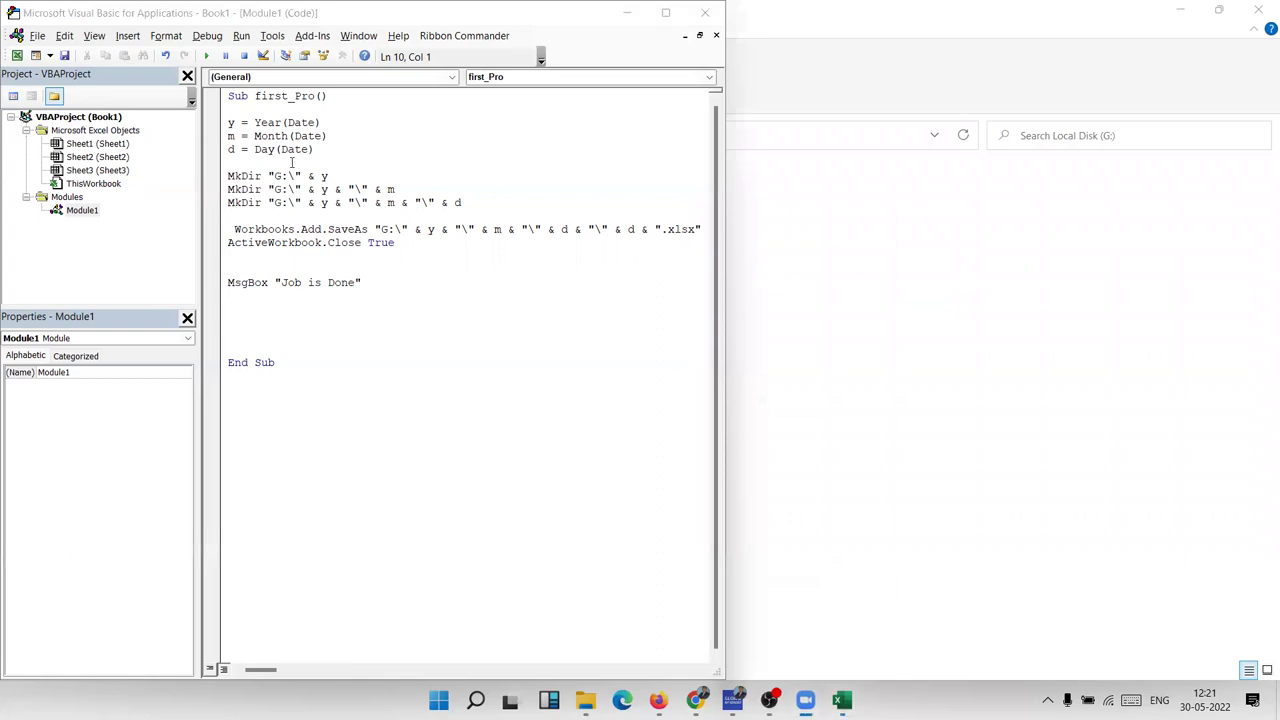
click(257, 176)
click(242, 162)
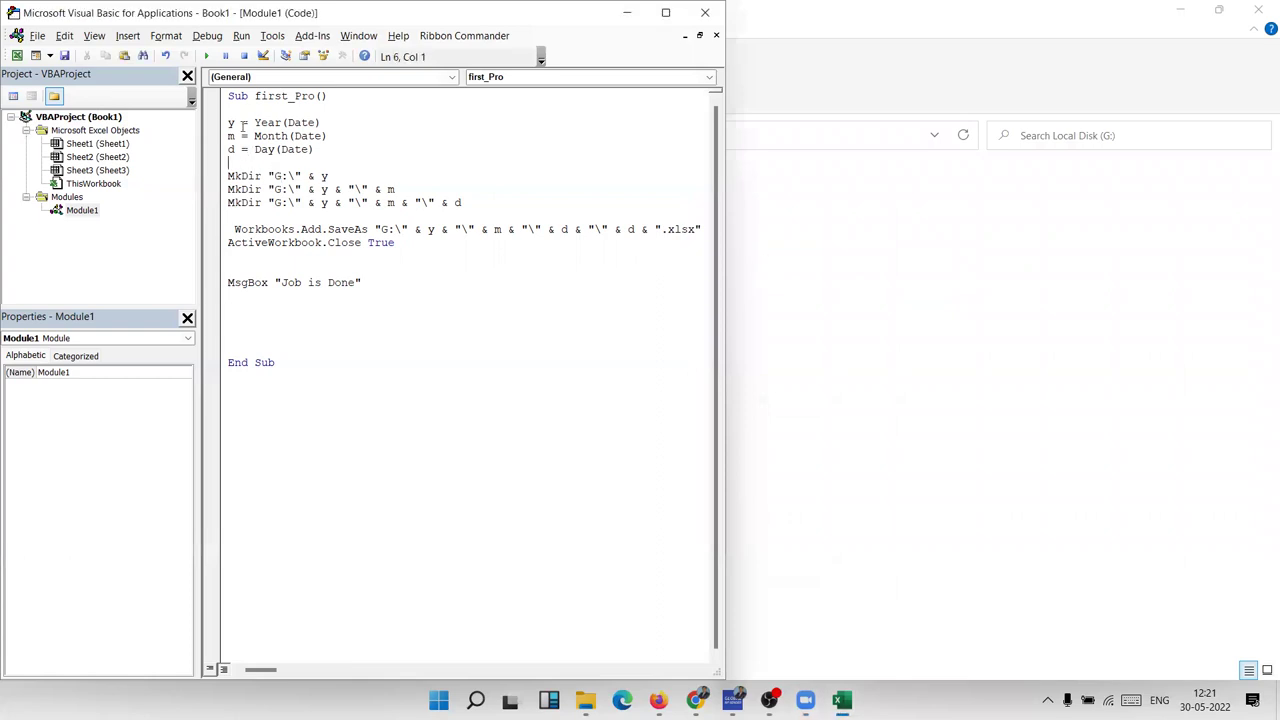
click(206, 56)
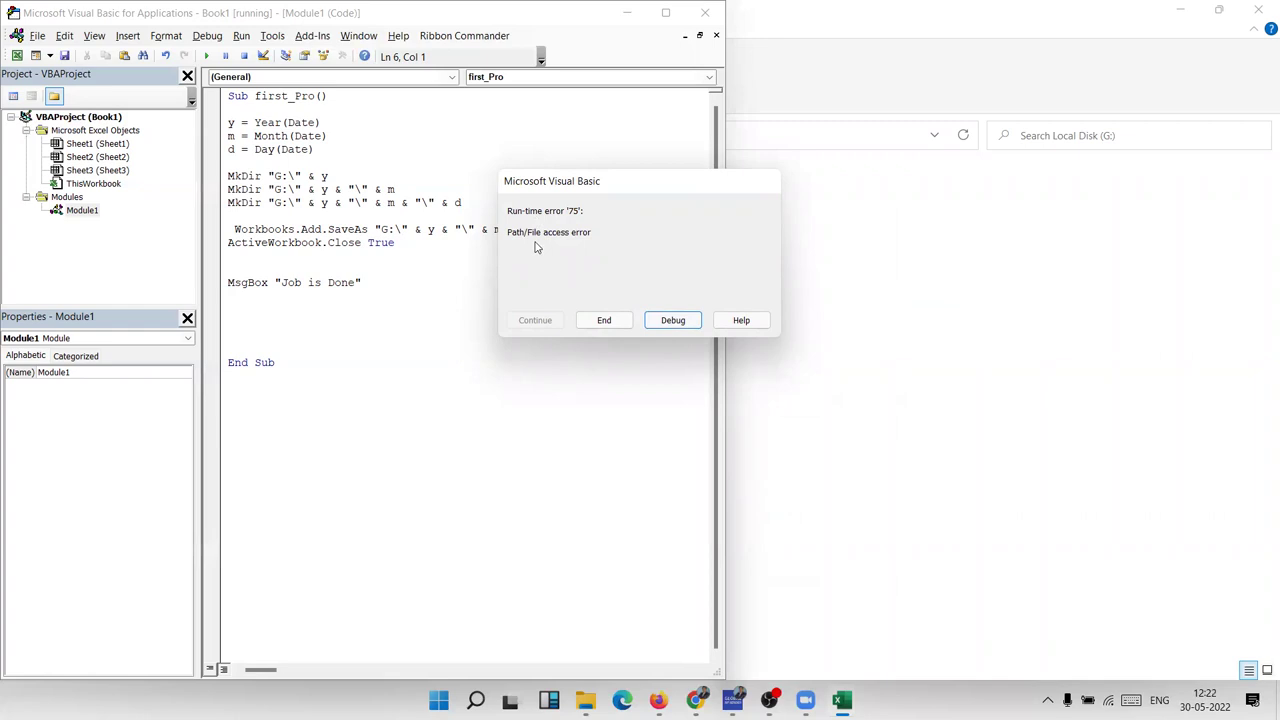
click(668, 319)
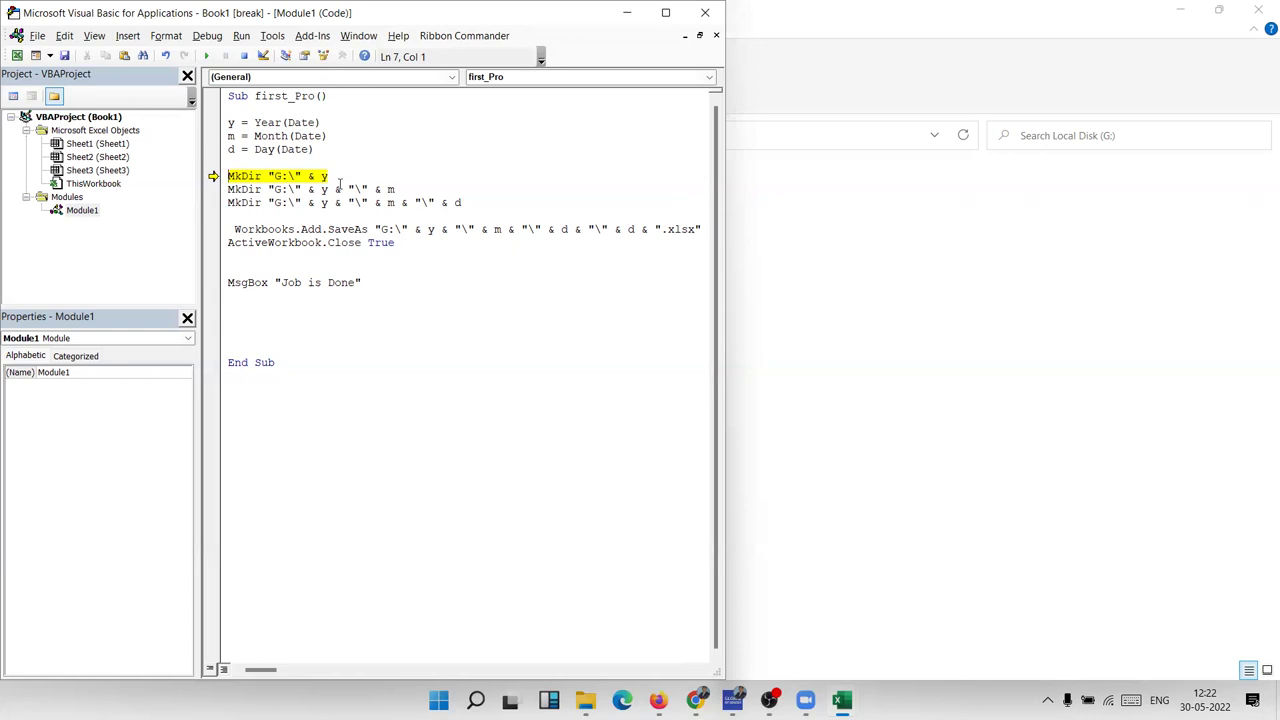
Insert On Error Resume Next above the MkDir lines and move the execution arrow past them
key(Up)
key(Return)
key(Up)
text(on )
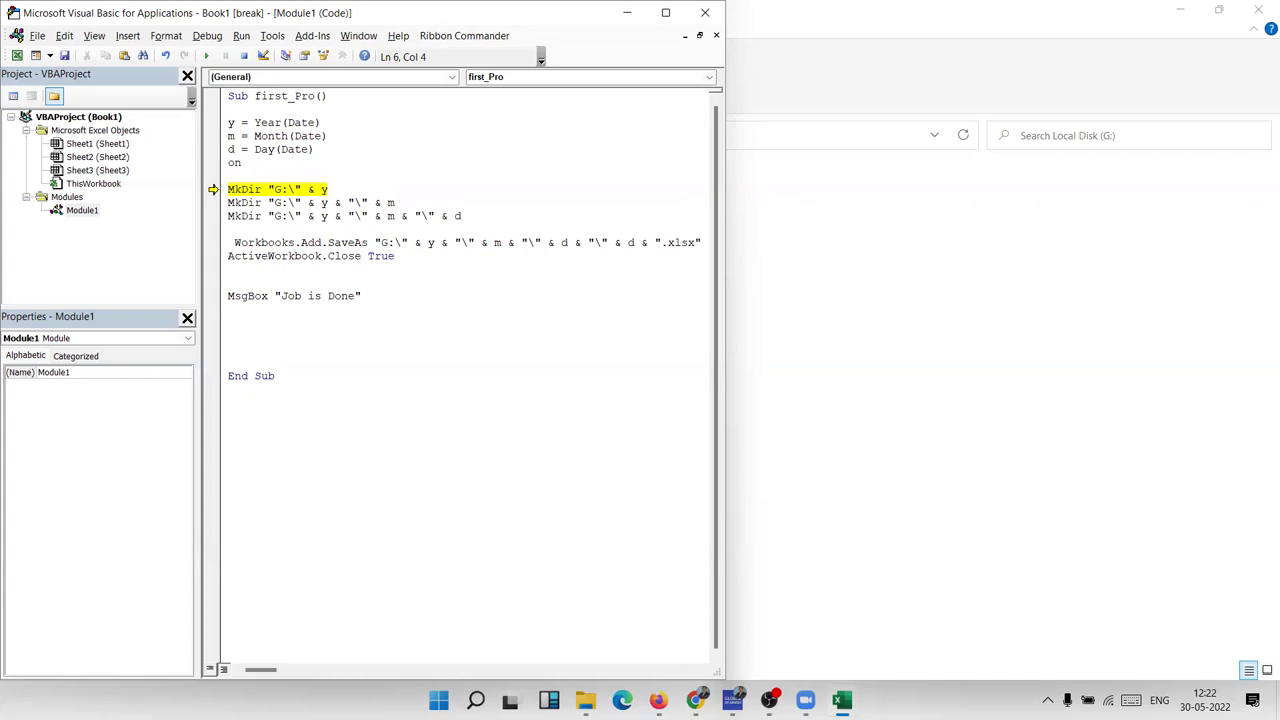
text(e)
text(rror resume next)
key(Return)
drag(211, 189, 212, 296)
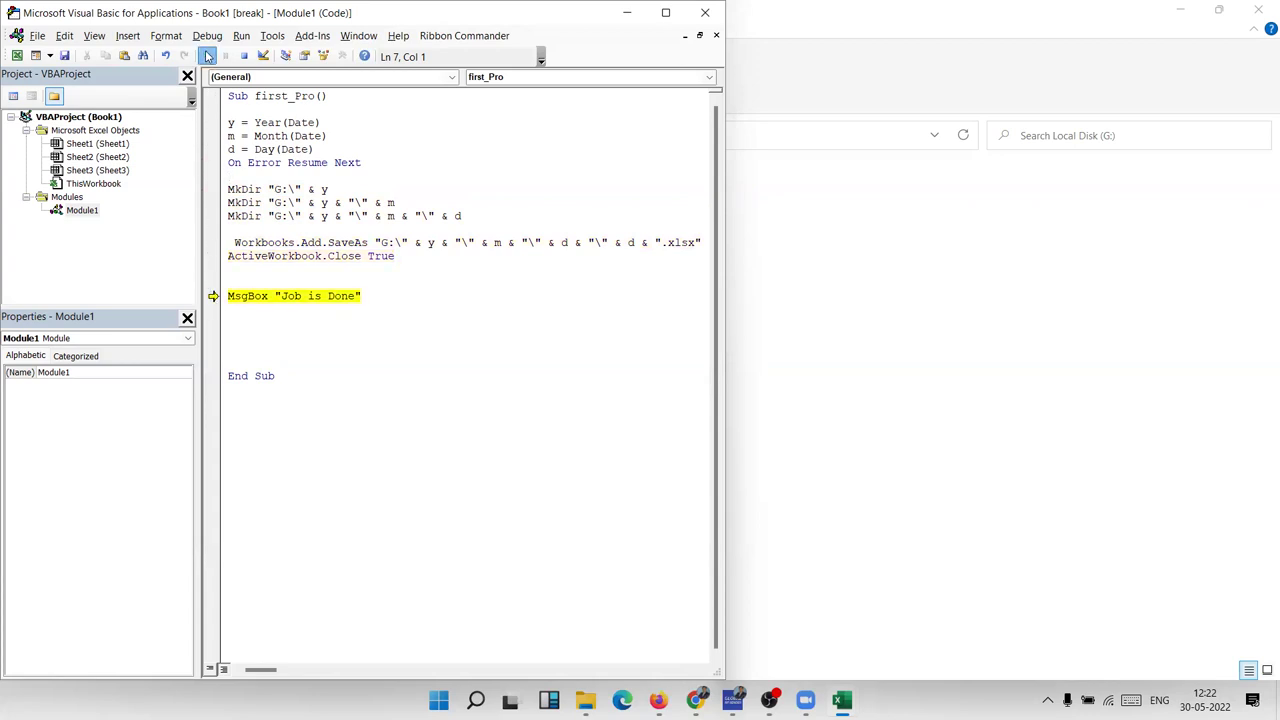
Continue the macro to completion, dismiss Job is Done, and bring the G: window forward
click(206, 56)
click(651, 405)
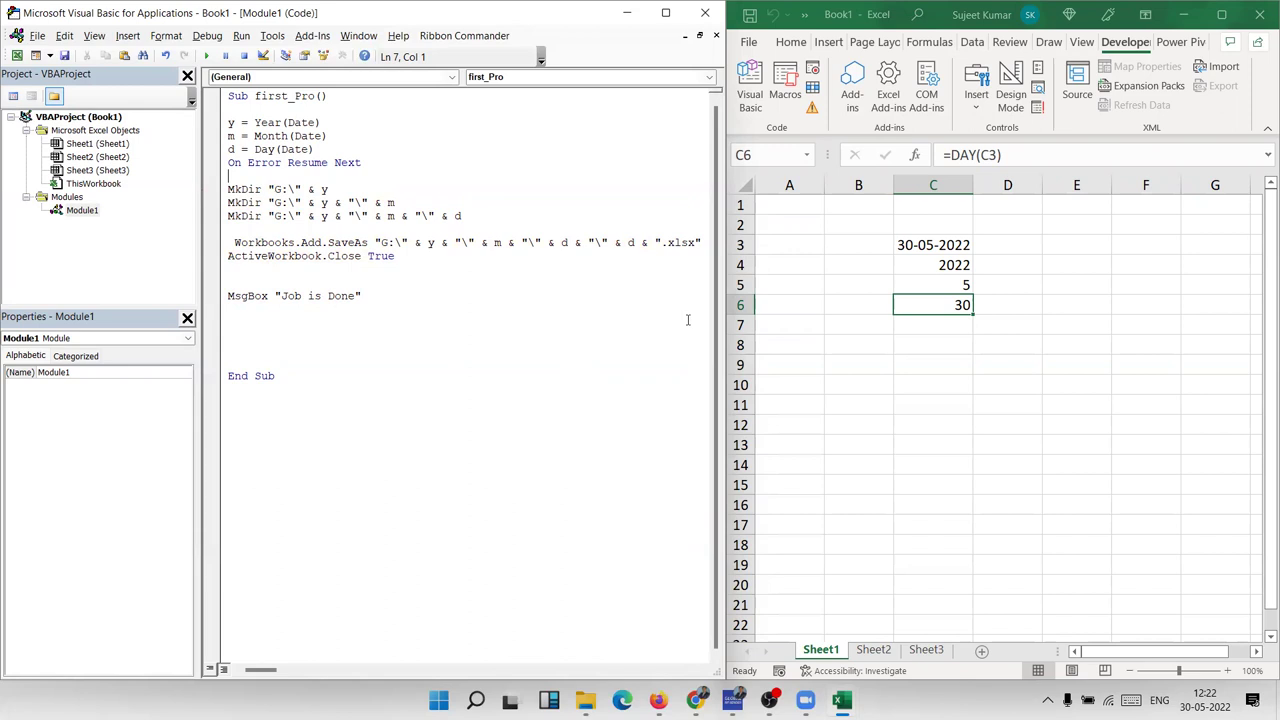
key(alt+Tab)
key(alt+Tab)
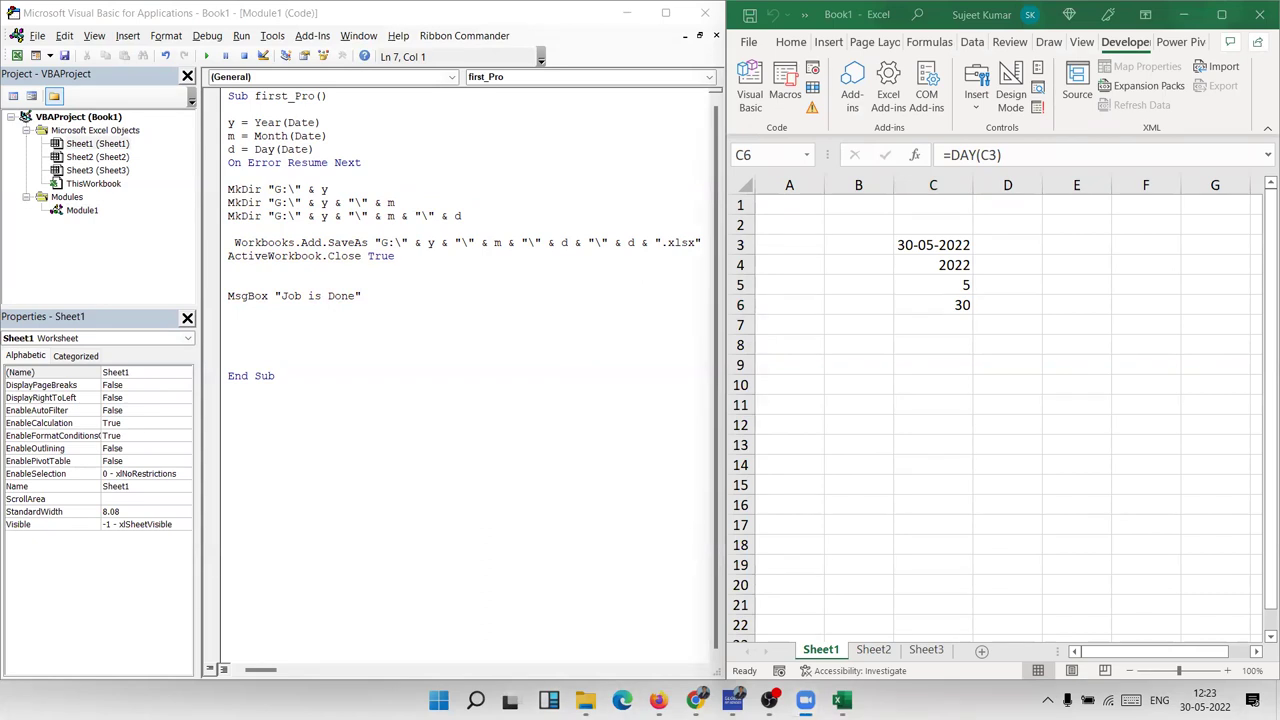
click(548, 700)
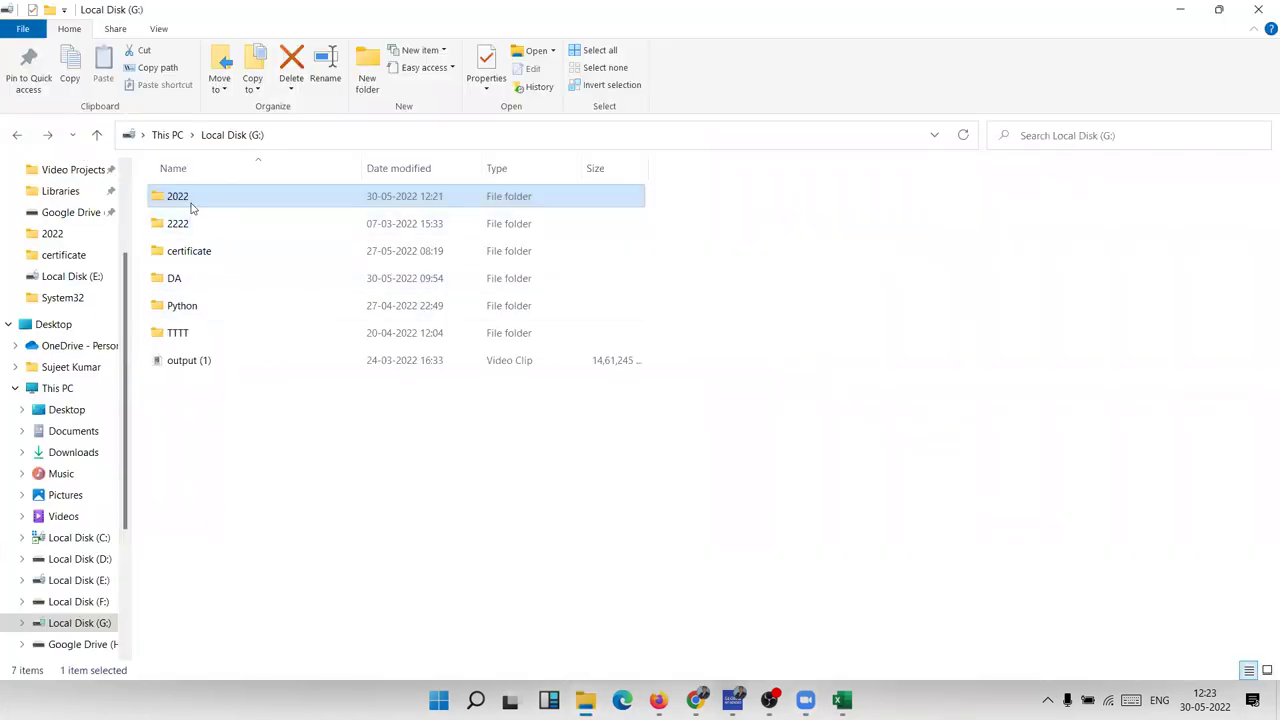
Browse G:\2022\5 in File Explorer to confirm day folder 30 is still there
double_click(193, 204)
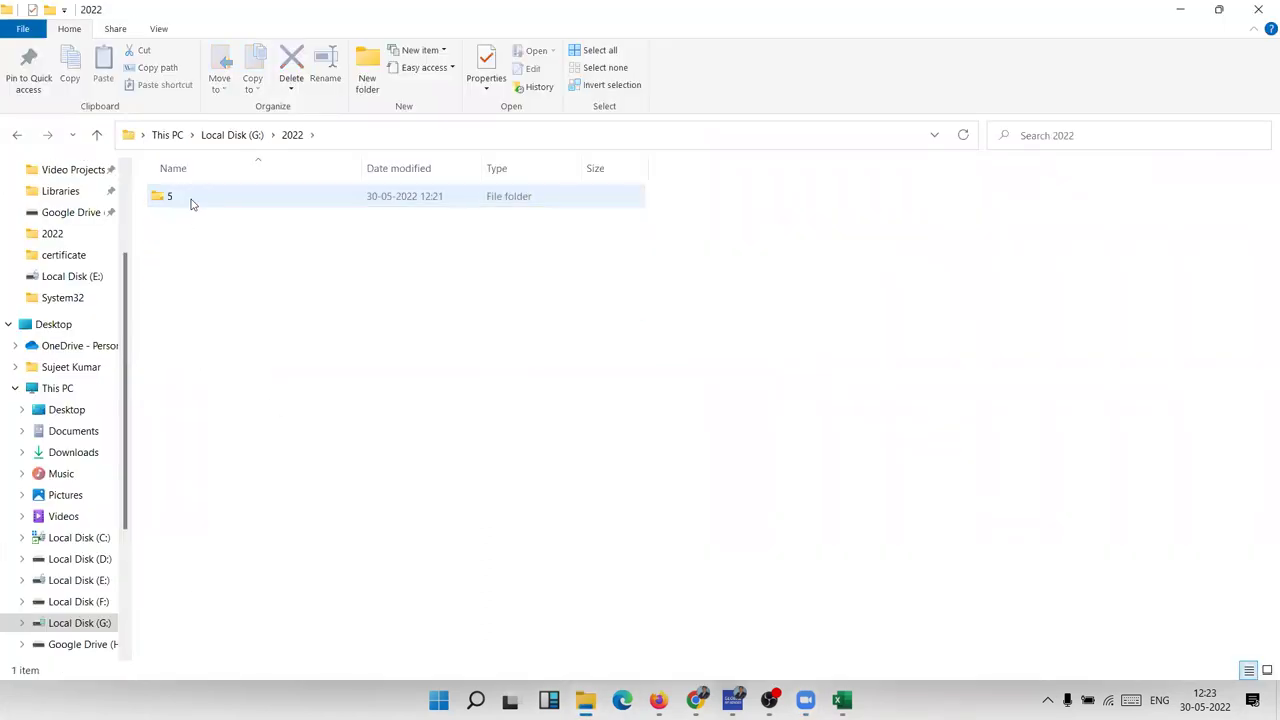
click(8, 136)
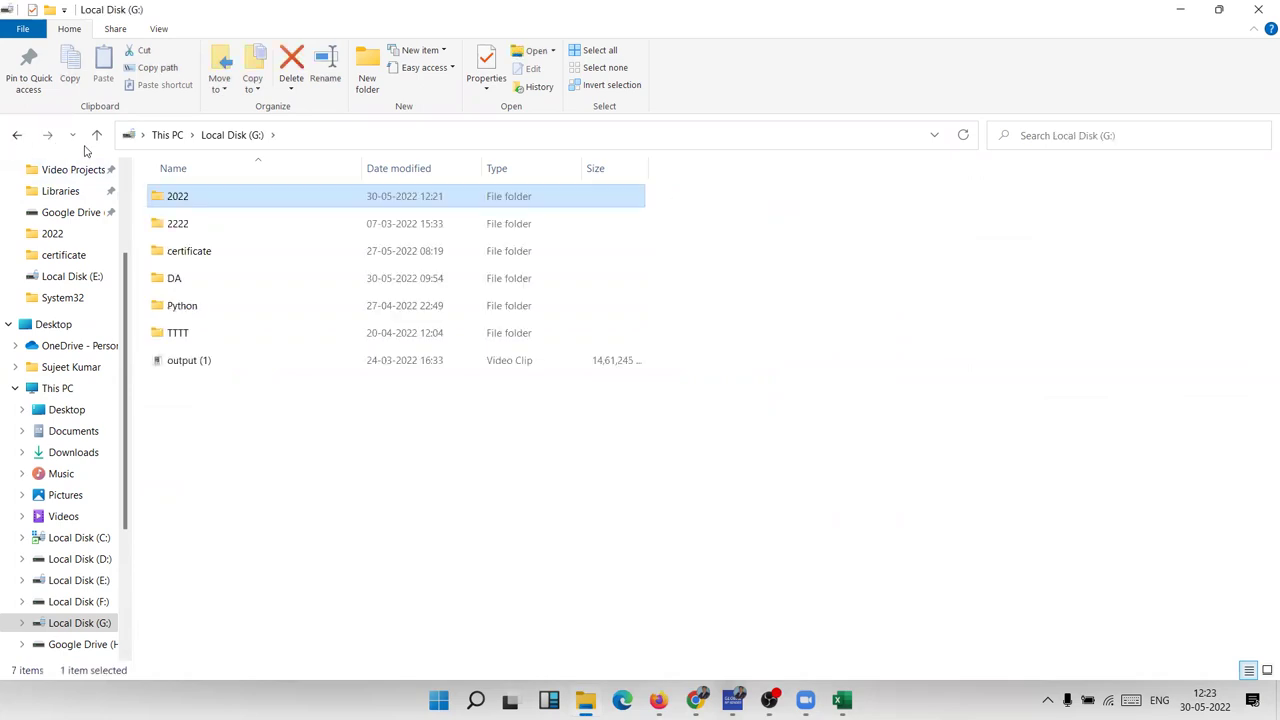
double_click(179, 198)
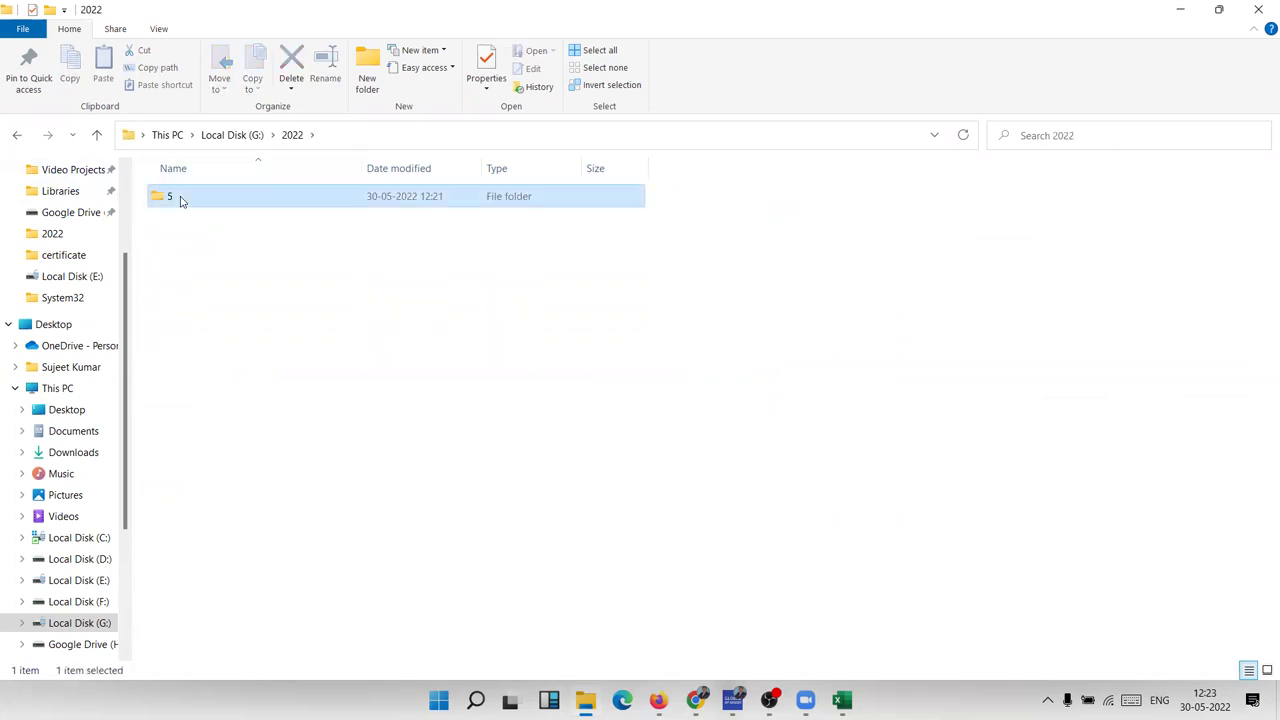
double_click(180, 199)
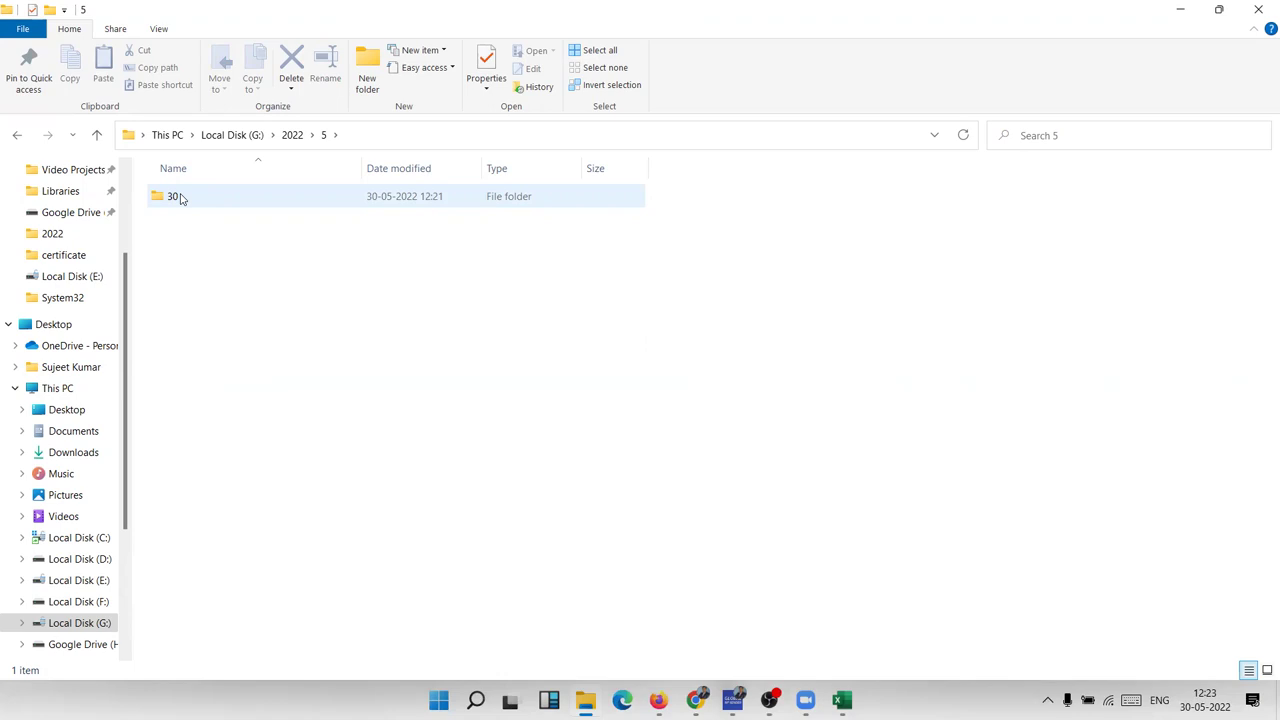
Maximize the Book1 workbook and look over the date values on Sheet1
mouse_move(842, 700)
mouse_move(694, 615)
click(698, 628)
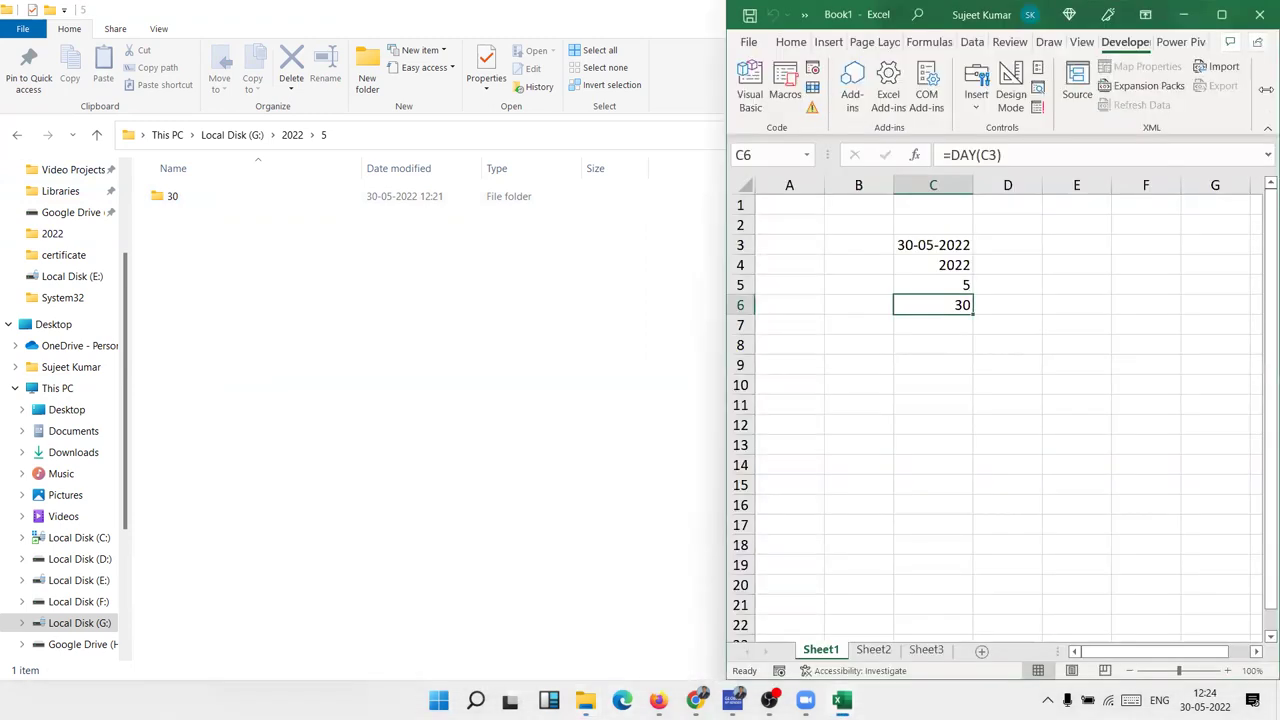
click(1221, 14)
click(440, 325)
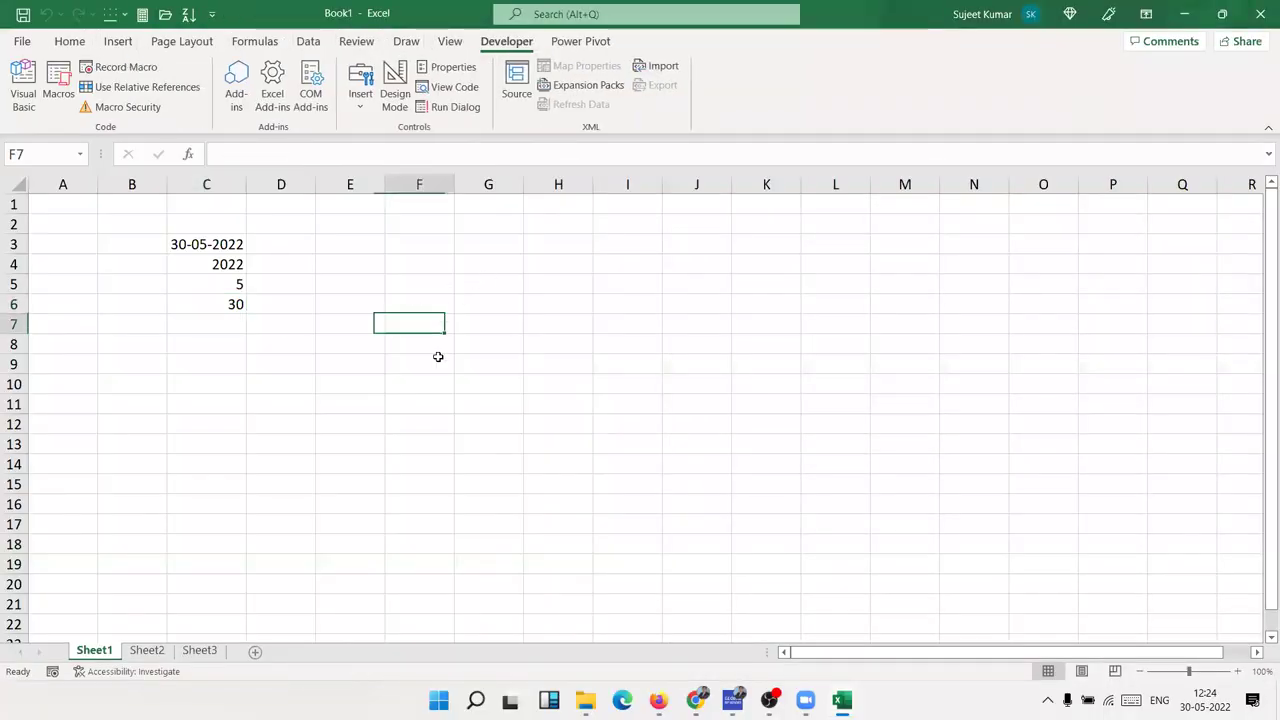
key(Down)
key(Down)
key(Down)
key(Right)
shift+click(164, 244)
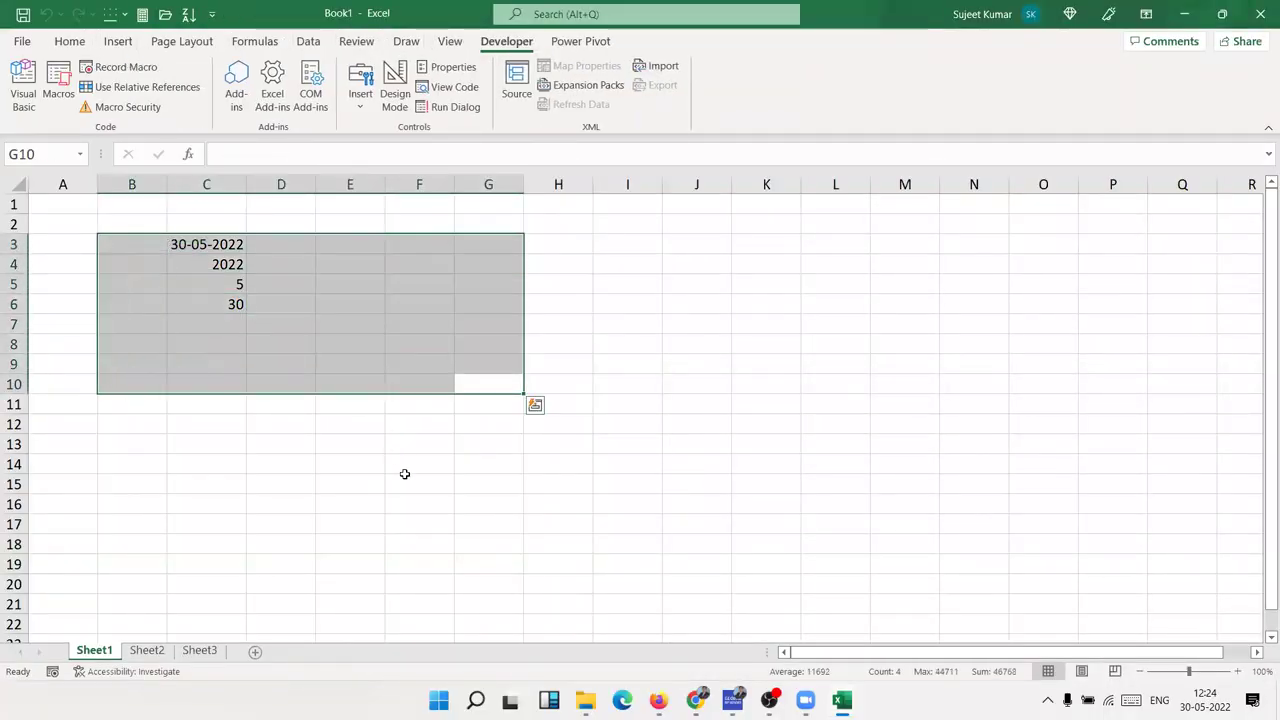
click(406, 480)
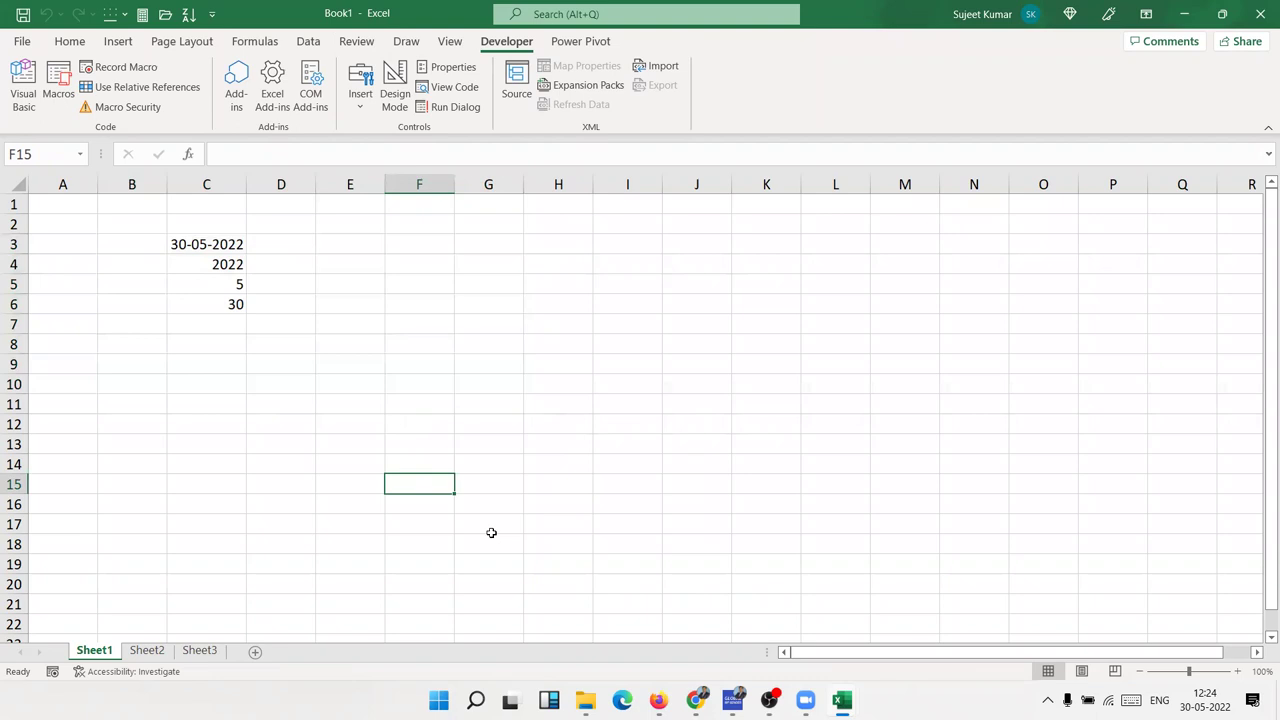
In the SaveAs path, replace the slash after the month with a backslash, then return to Excel
mouse_move(842, 700)
click(921, 665)
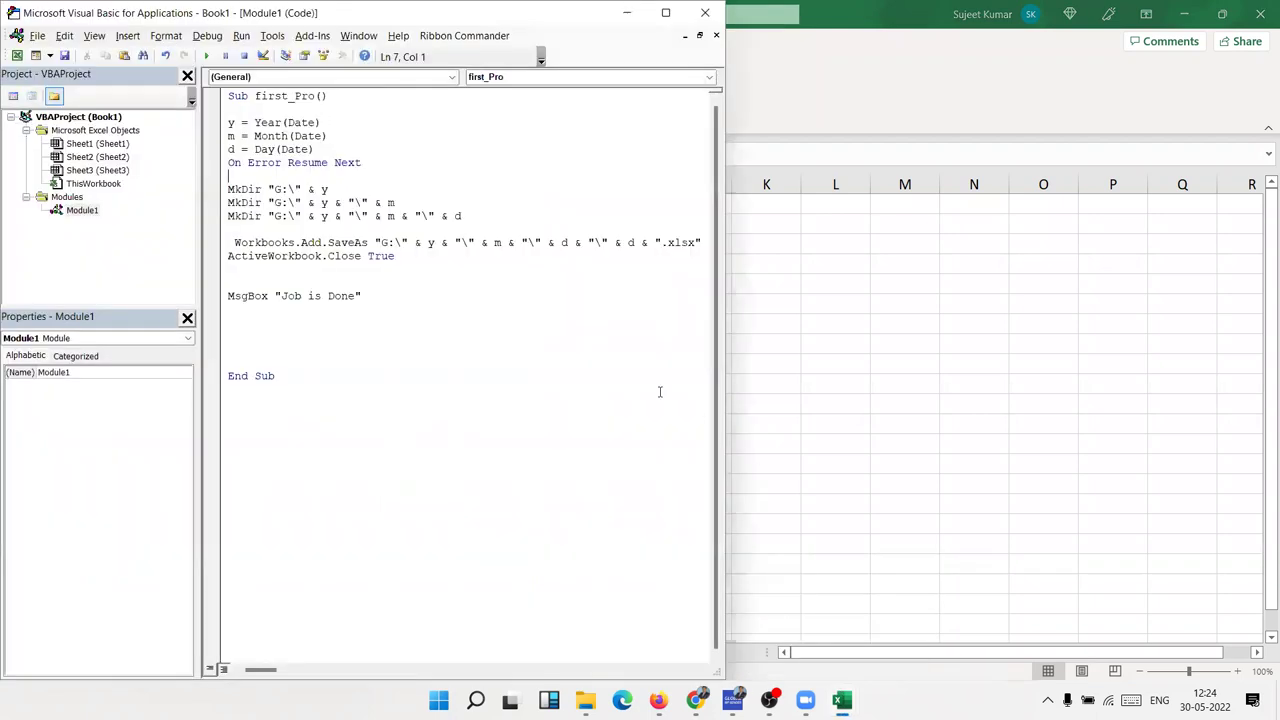
double_click(358, 202)
drag(388, 243, 610, 244)
click(607, 248)
click(535, 243)
key(BackSpace)
text(\)
click(820, 286)
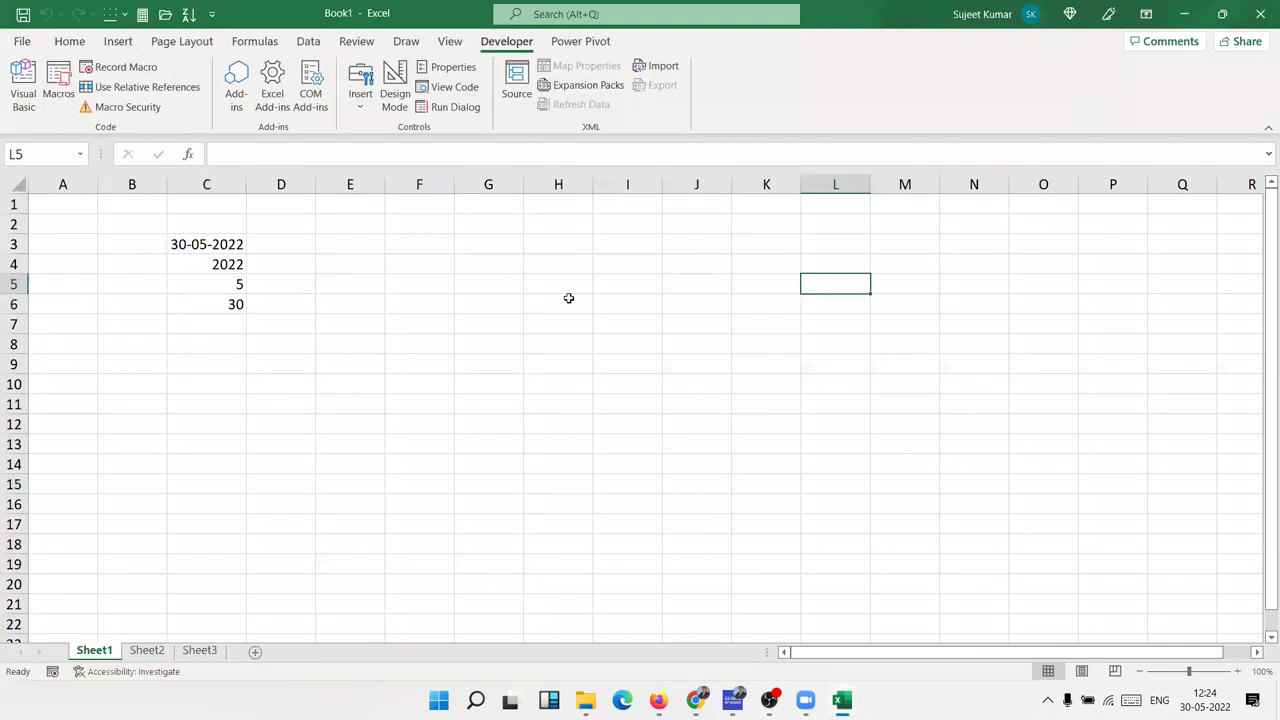
Start recording a new macro, then open the Save As browse dialog and cancel it
click(120, 67)
click(911, 530)
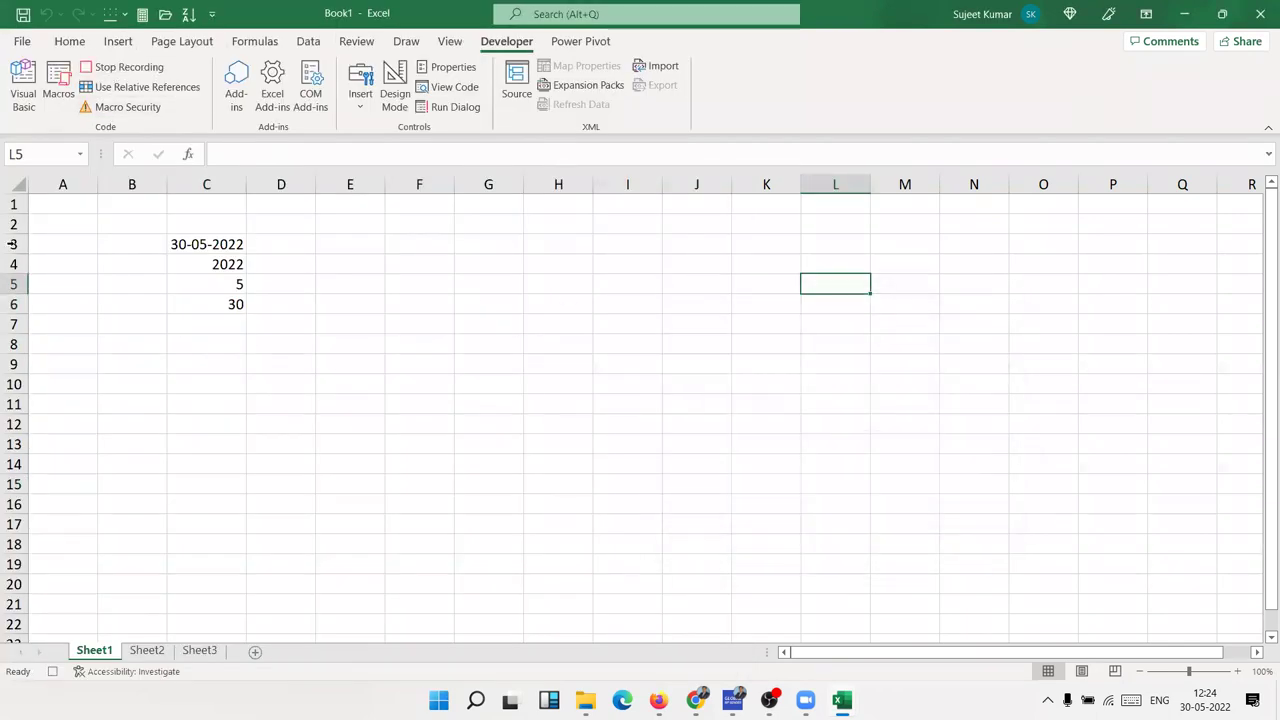
click(21, 41)
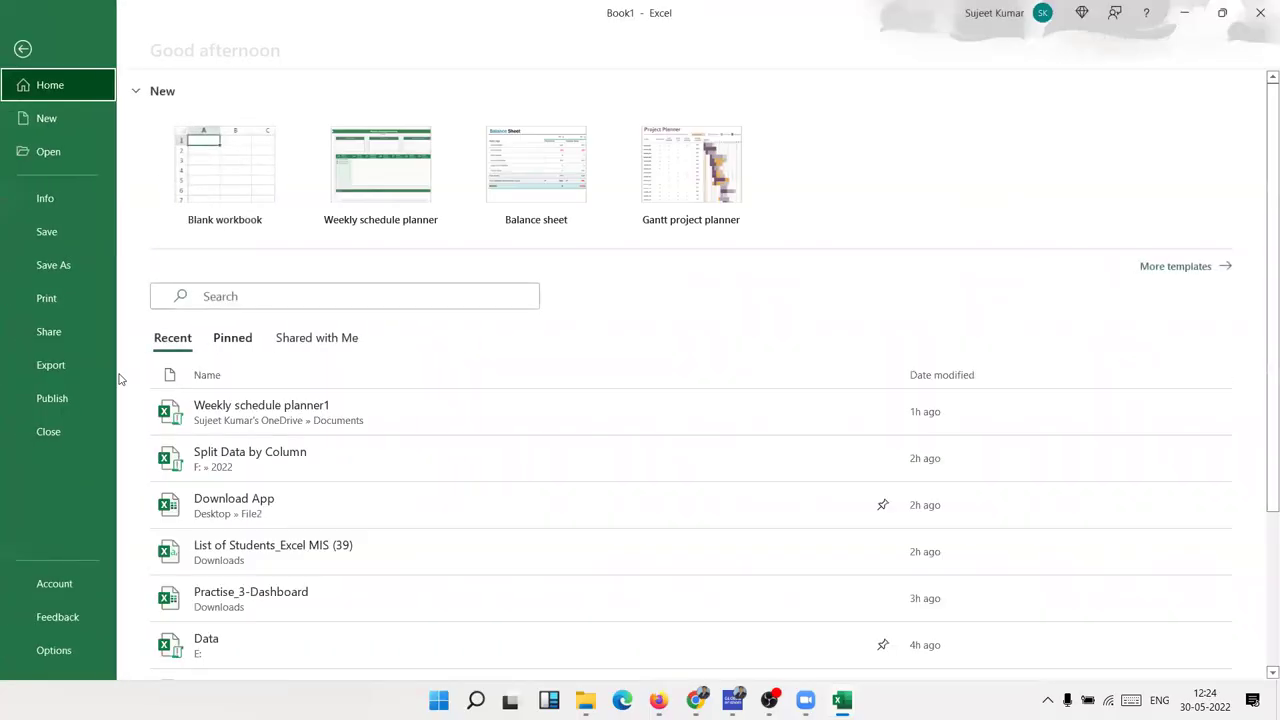
click(72, 265)
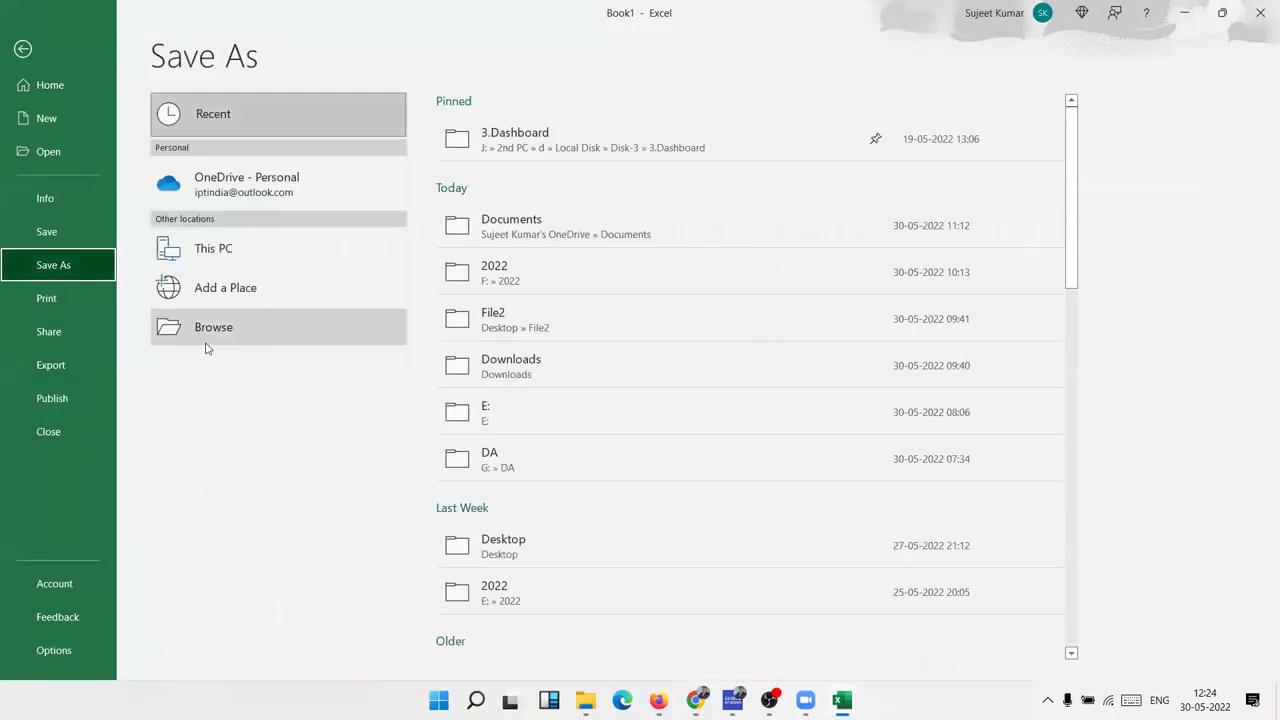
click(207, 344)
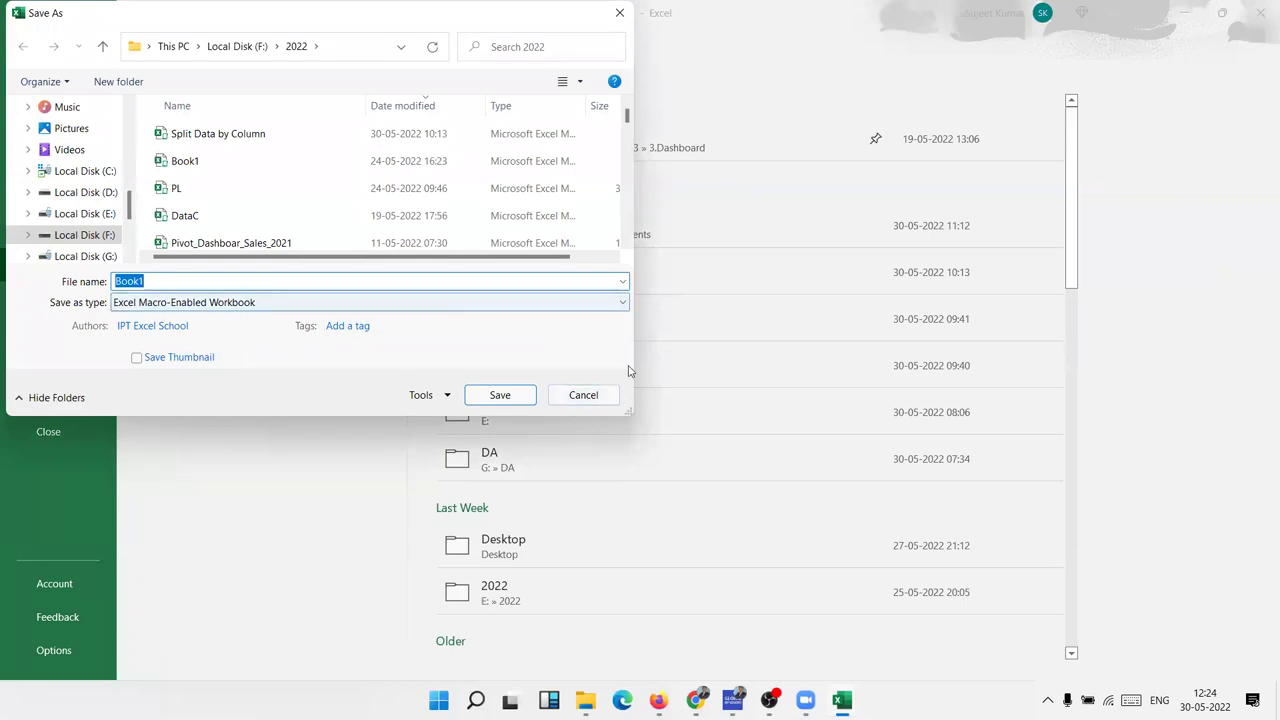
click(583, 395)
mouse_move(805, 700)
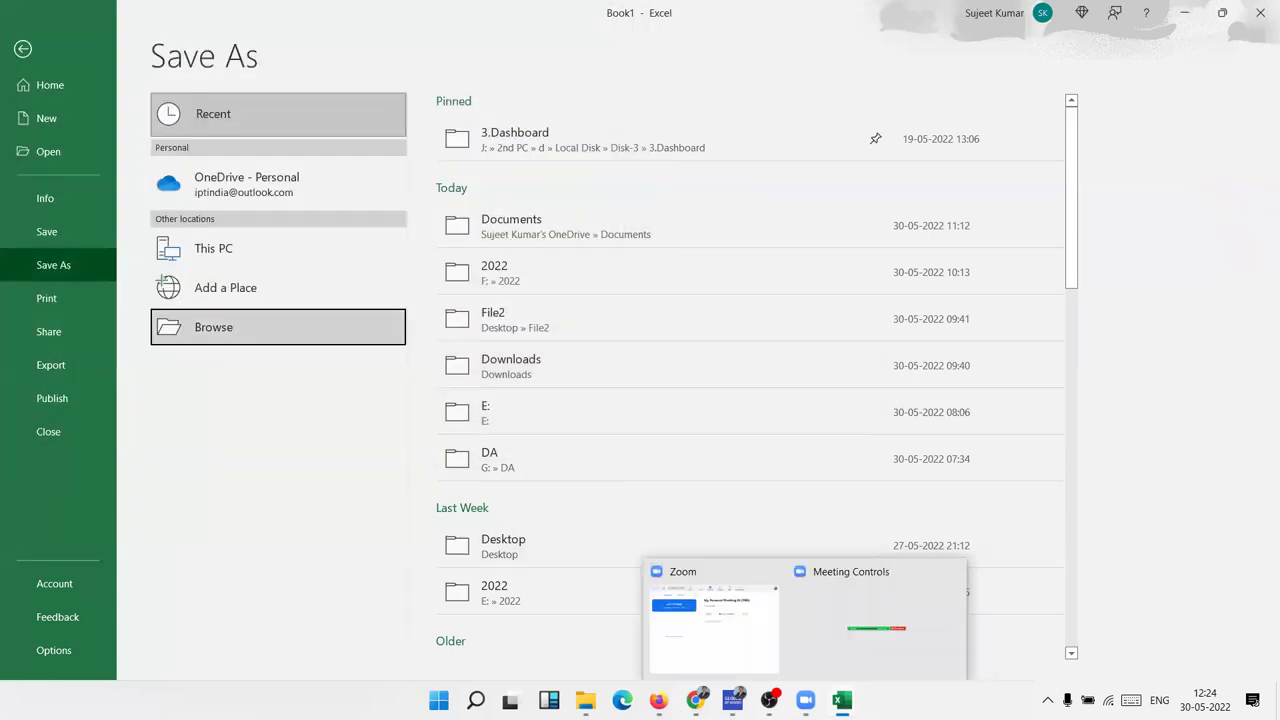
Copy the entire first_Pro code into a new Notepad window, then return to Excel's Save As page
click(930, 640)
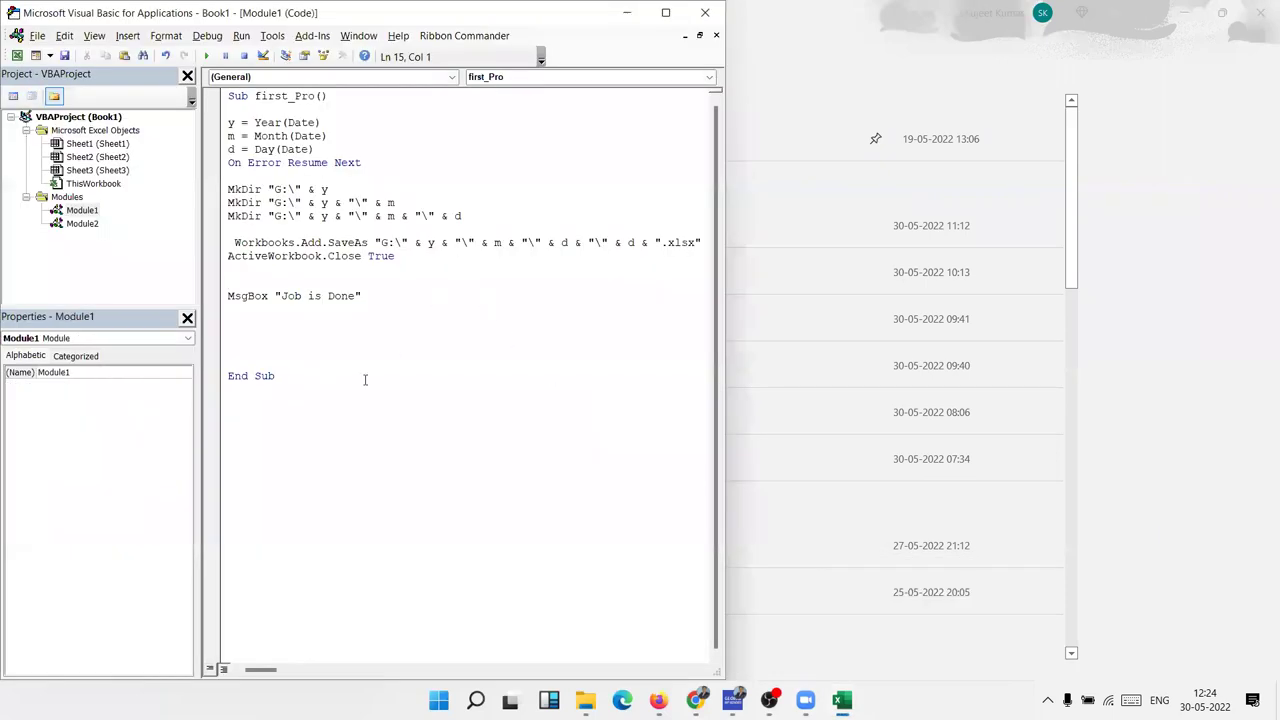
drag(365, 380, 138, 94)
key(ctrl+c)
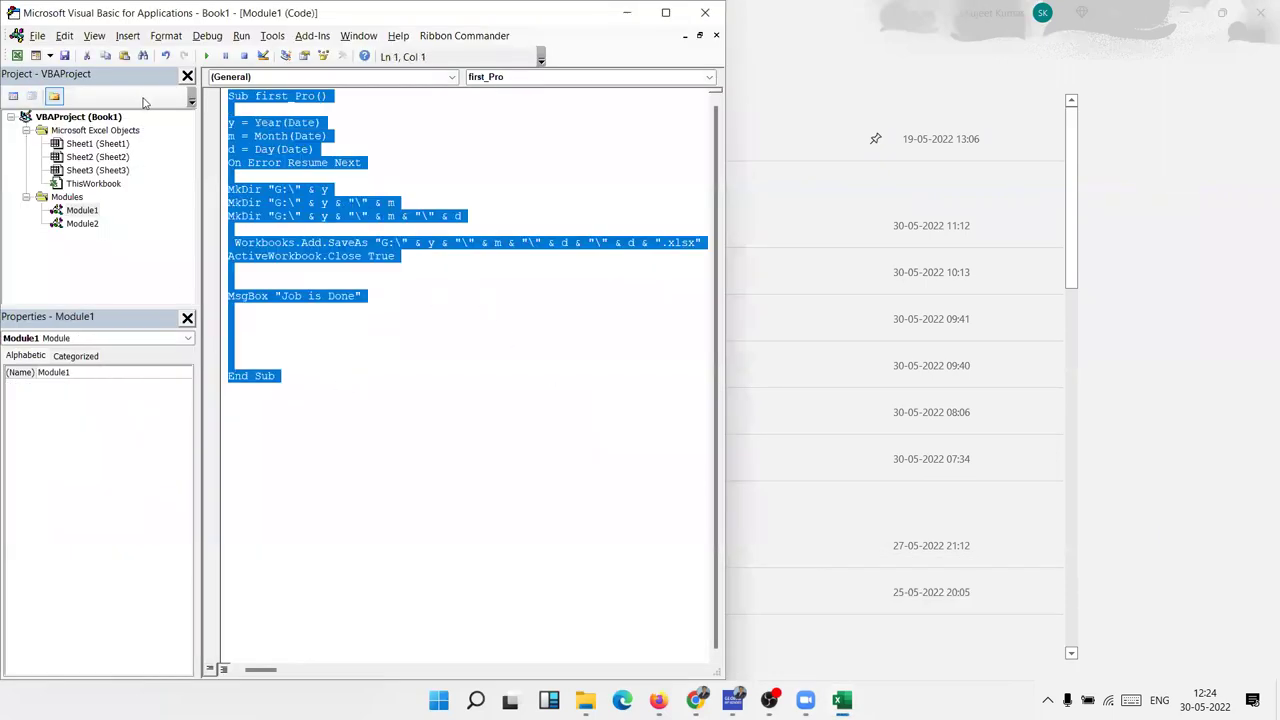
key(super+r)
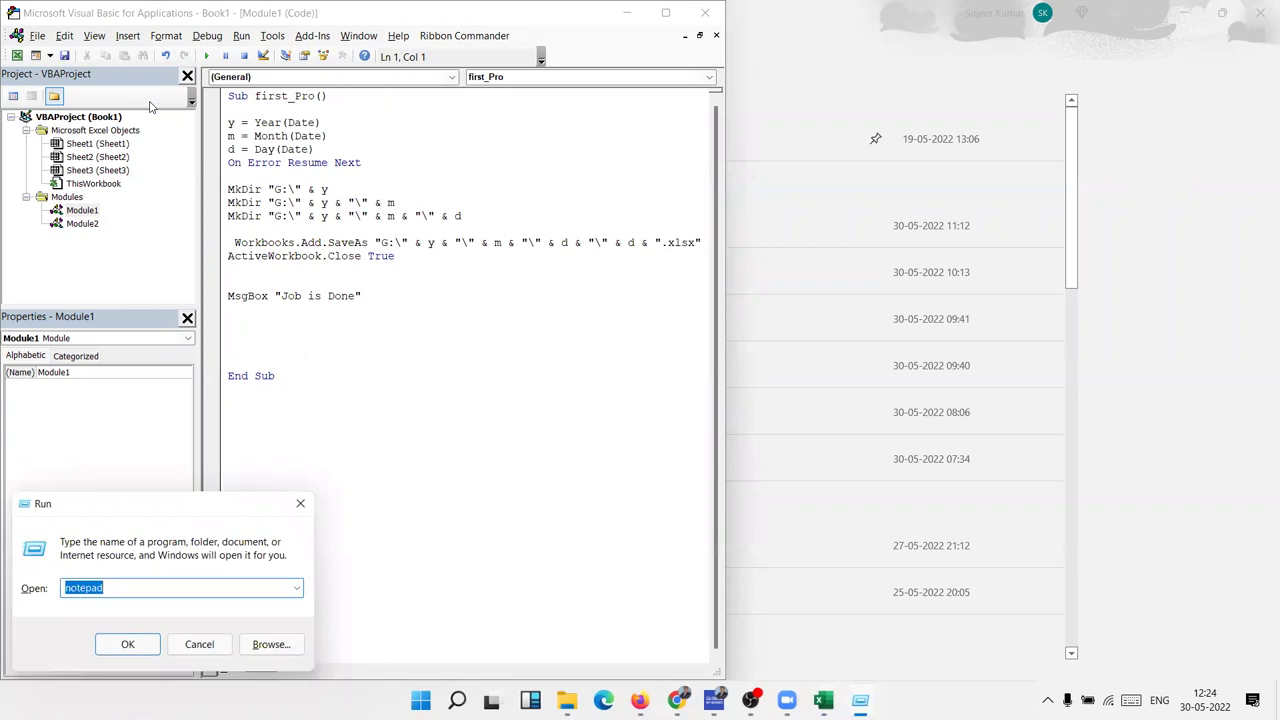
click(127, 644)
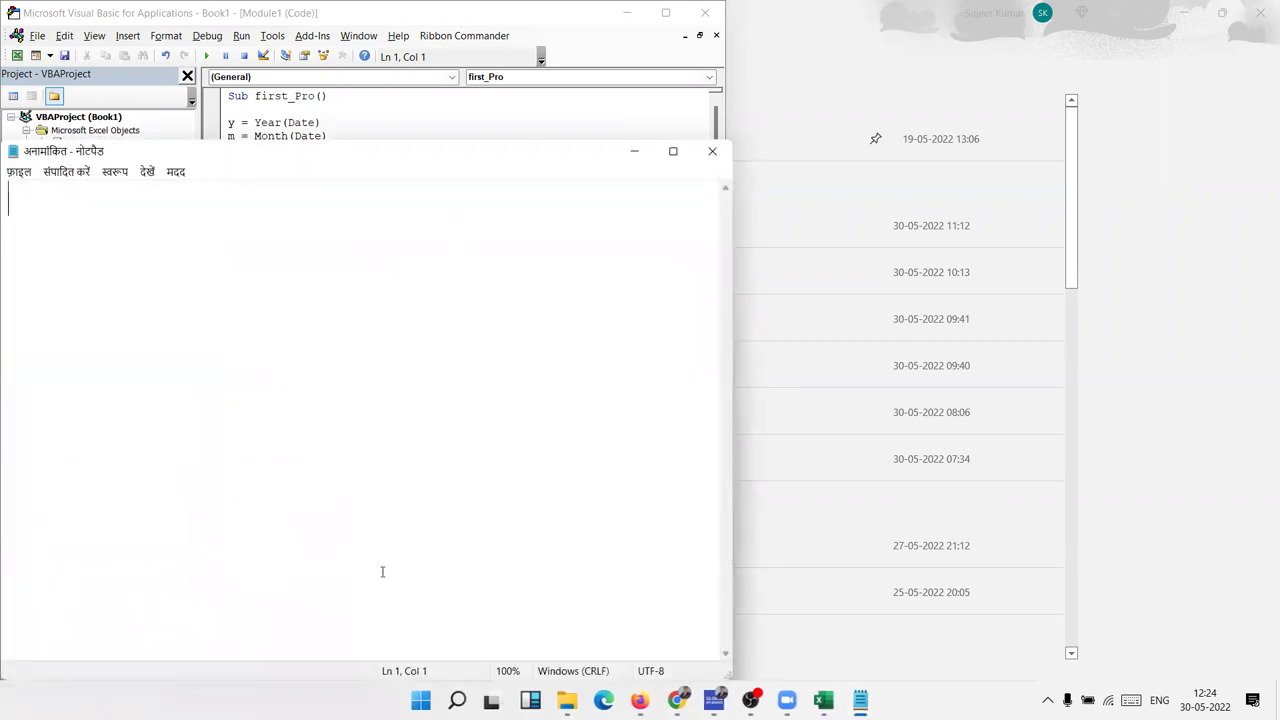
key(ctrl+v)
click(780, 410)
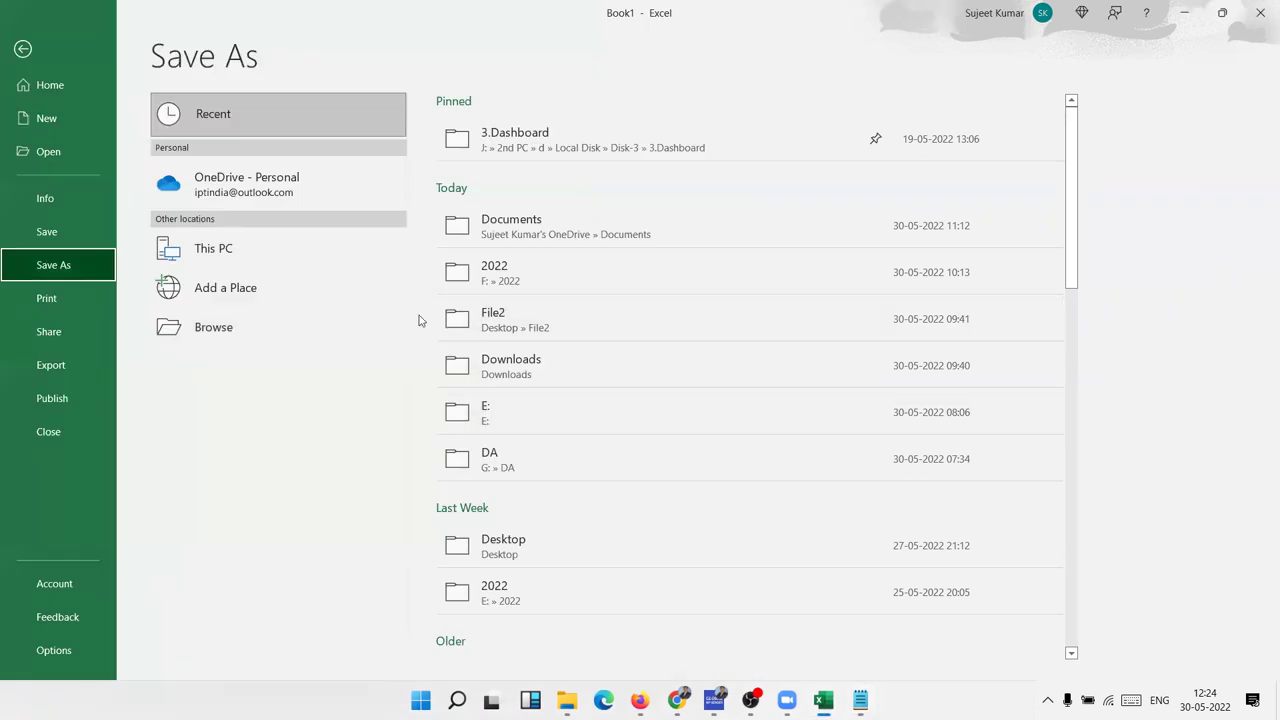
Save Book1 as an Excel Workbook named 30 in F:\2022, accepting the macro-free warning
click(303, 320)
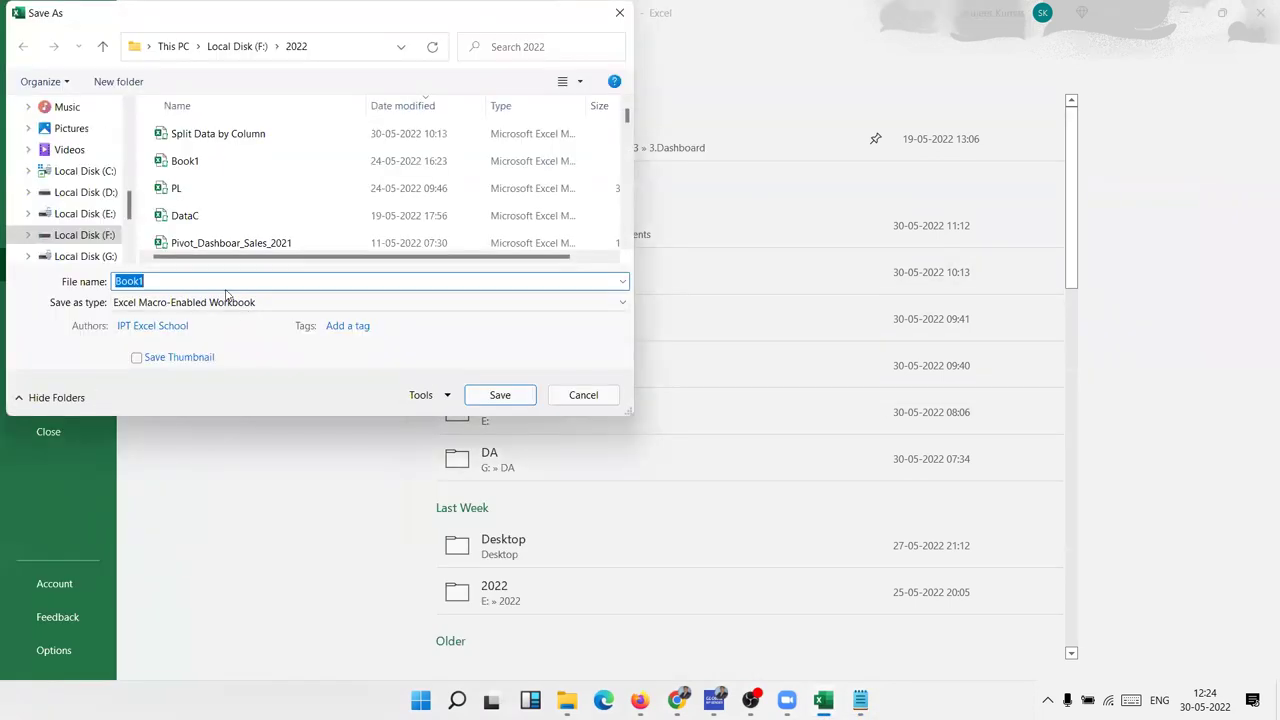
click(187, 306)
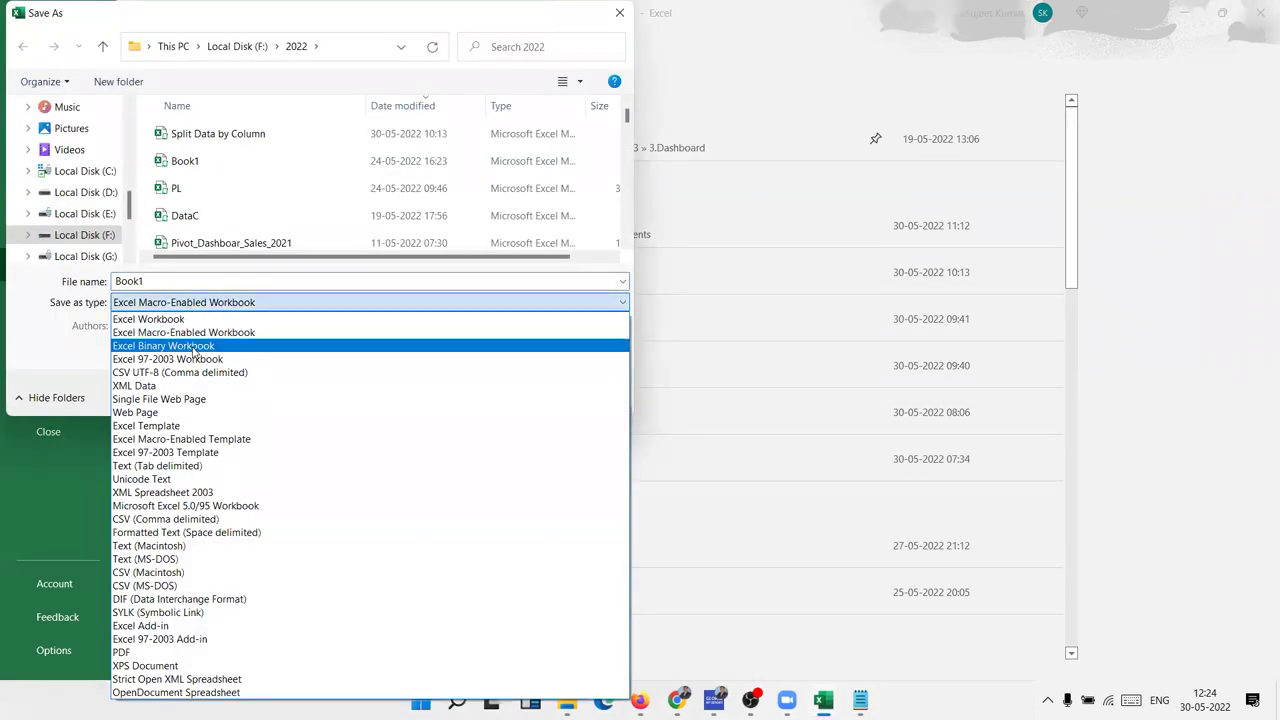
click(200, 318)
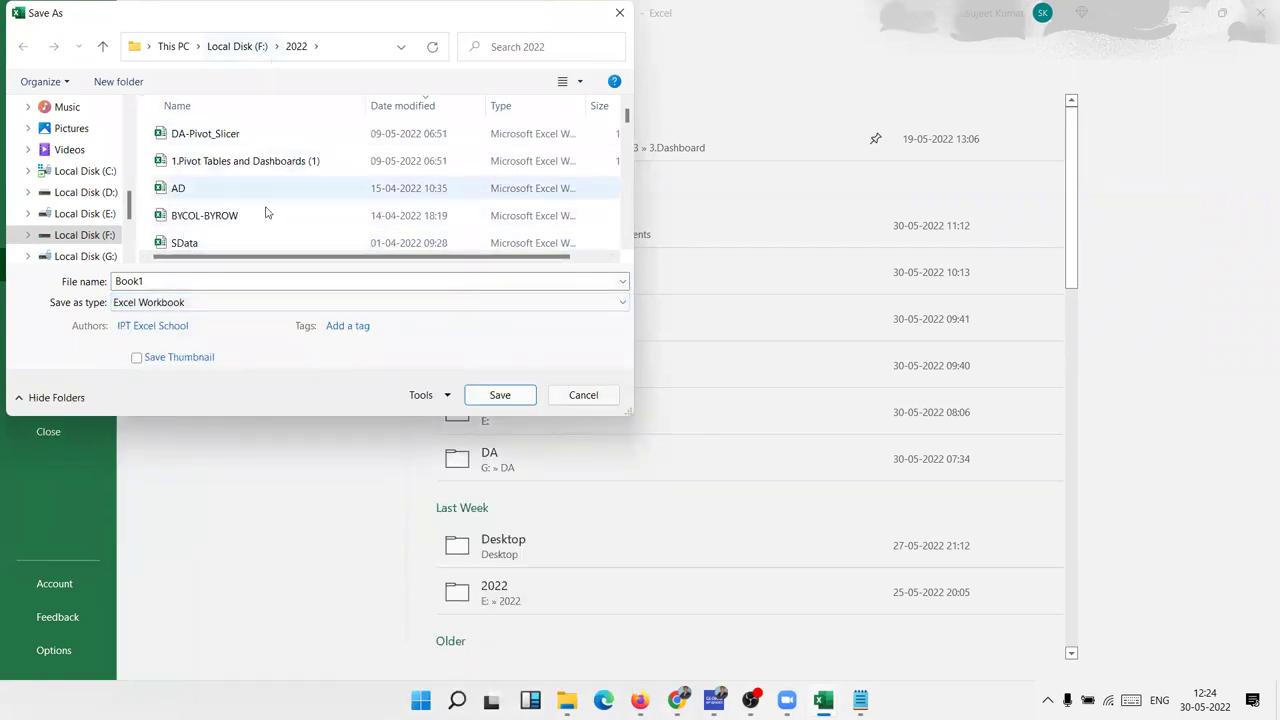
double_click(198, 279)
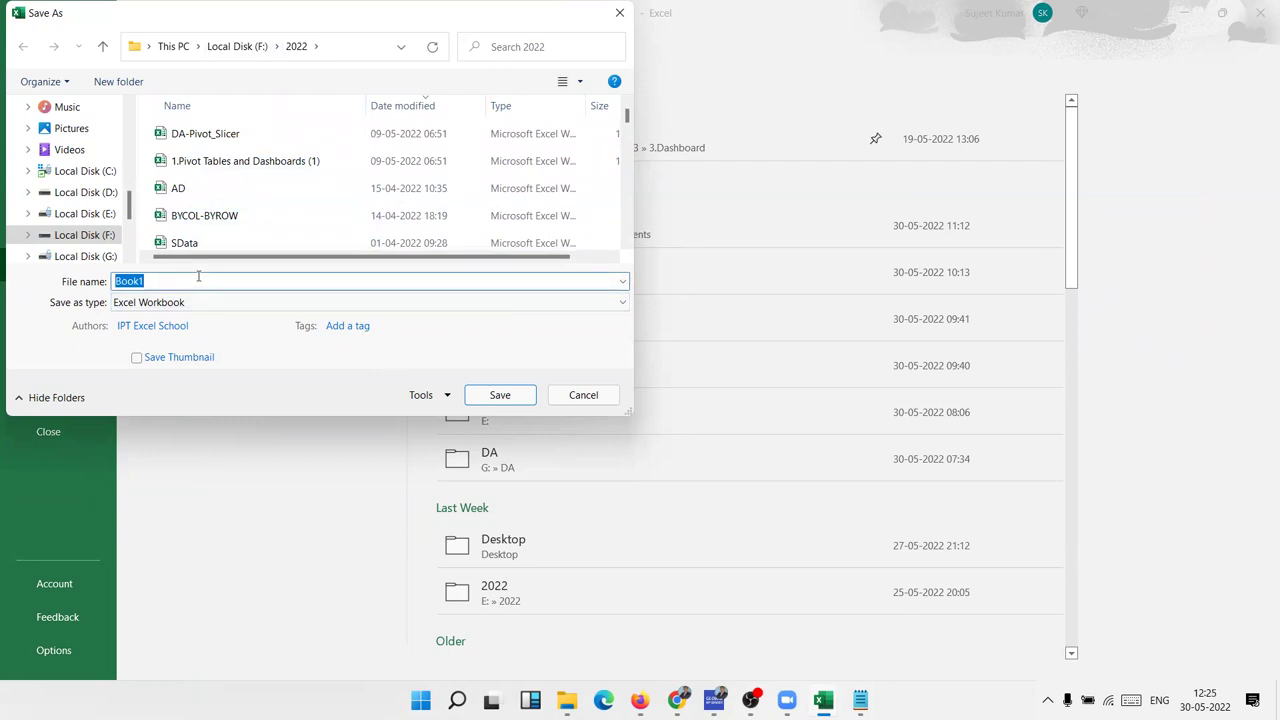
text(30)
click(500, 395)
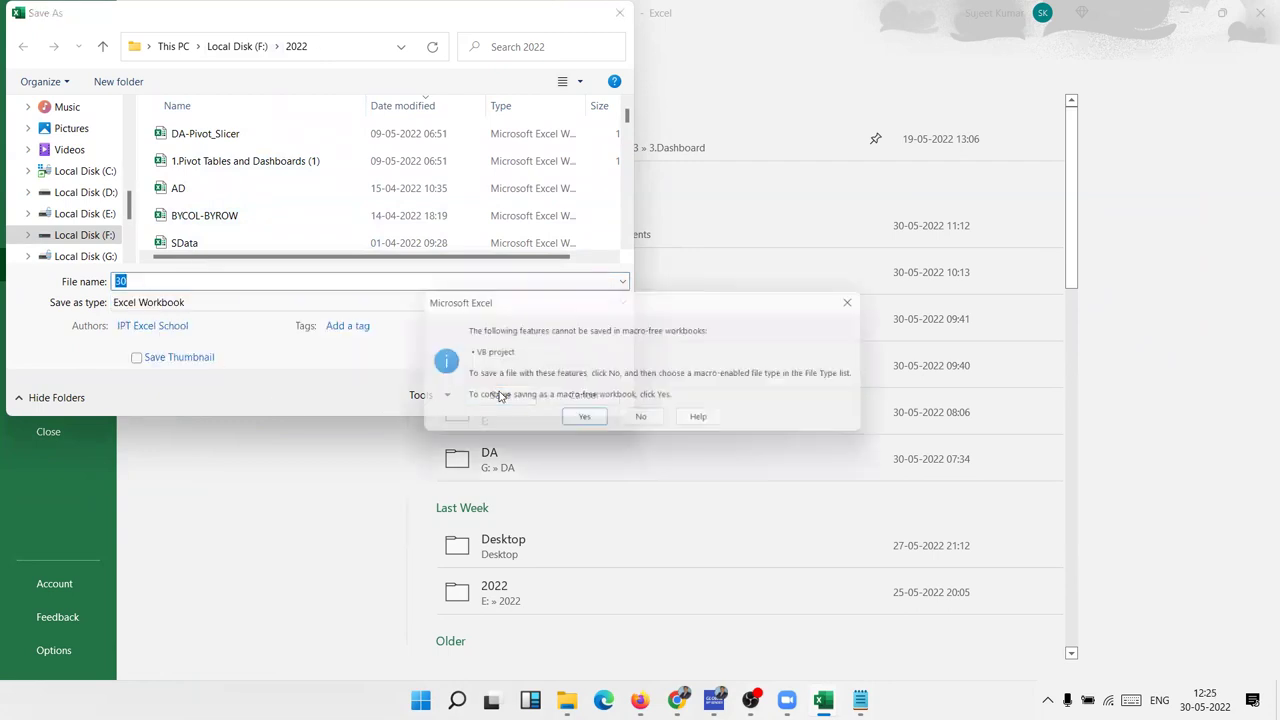
click(576, 423)
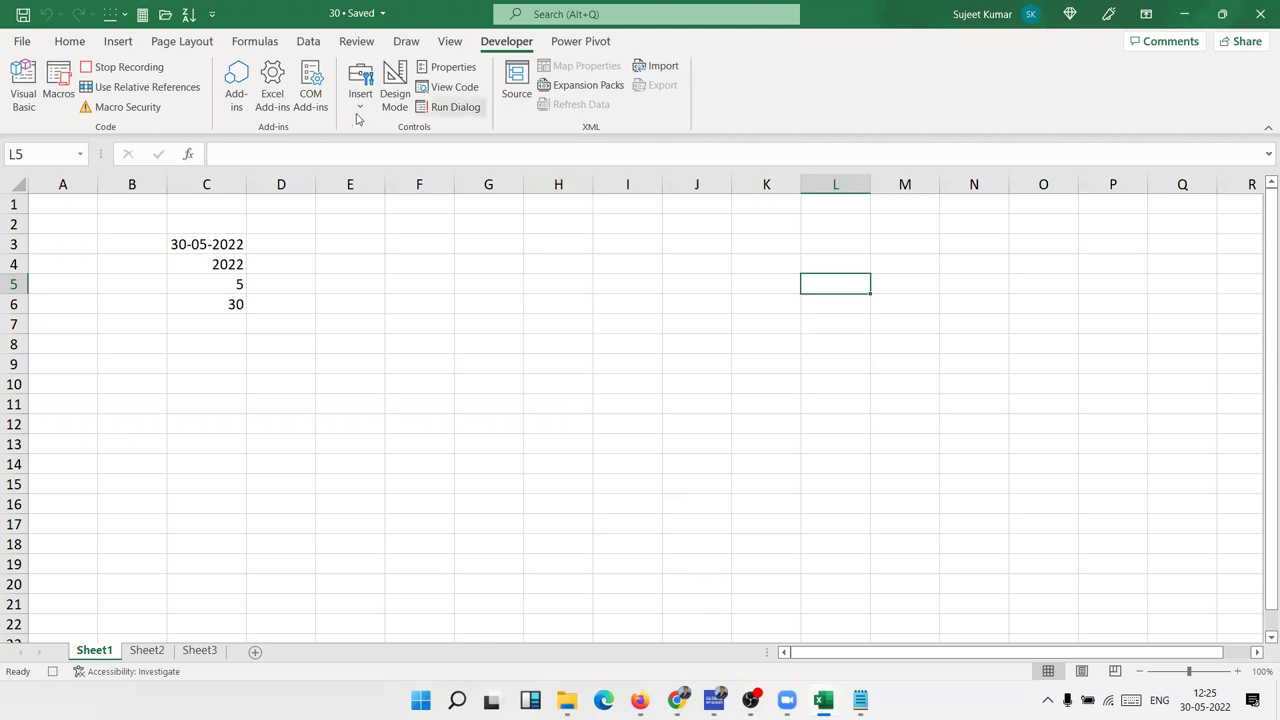
Stop recording, open Macro1 for editing, and highlight its F:\2022\30.xlsx path string
click(137, 72)
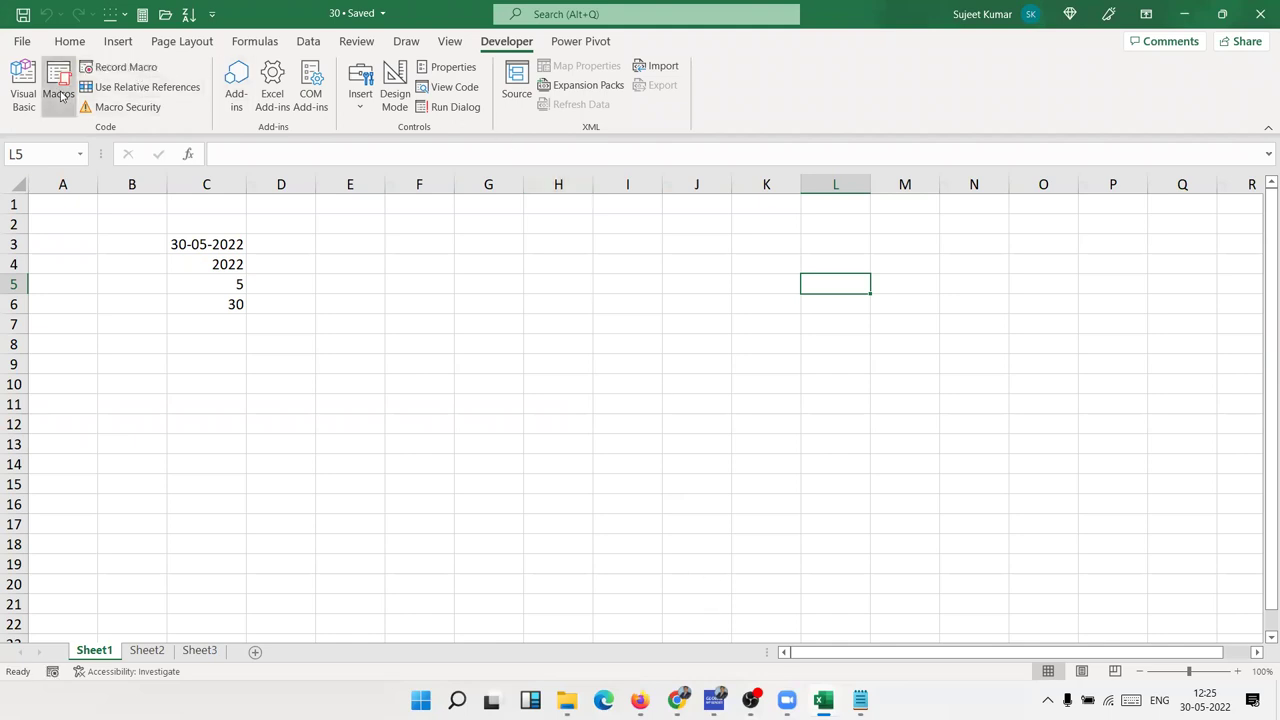
click(58, 86)
click(688, 341)
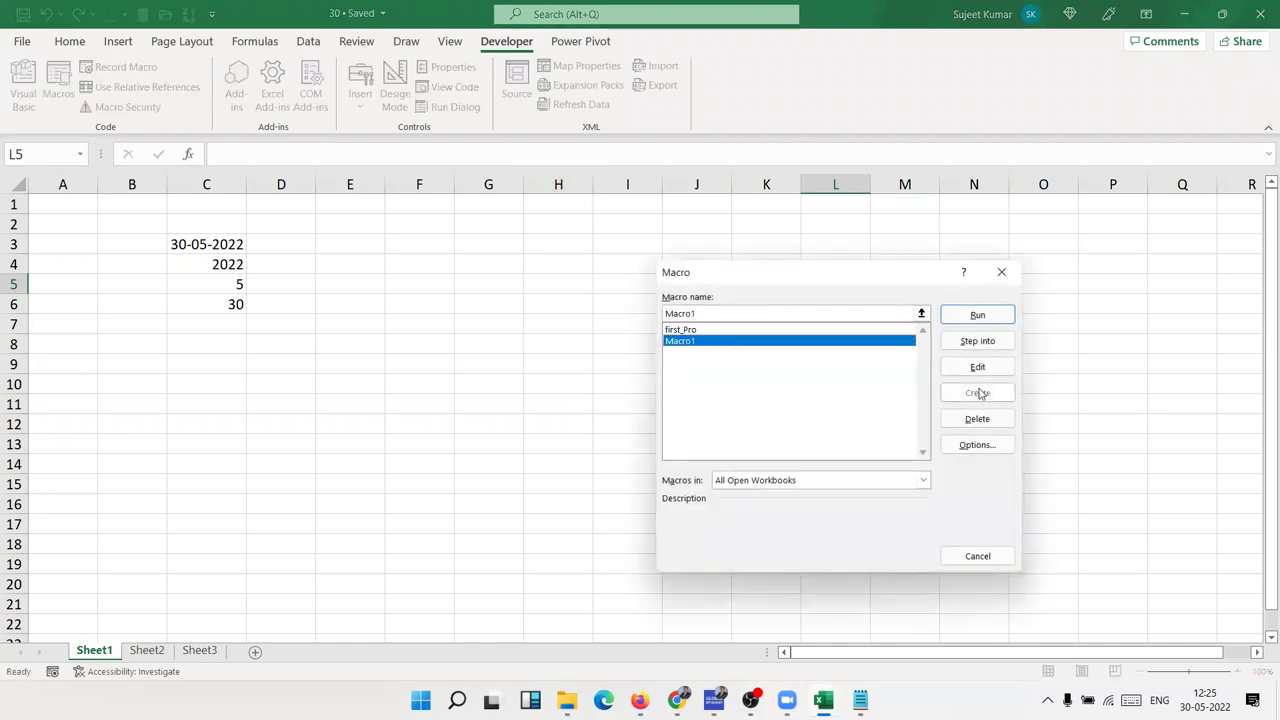
click(977, 367)
click(479, 227)
drag(467, 176, 580, 178)
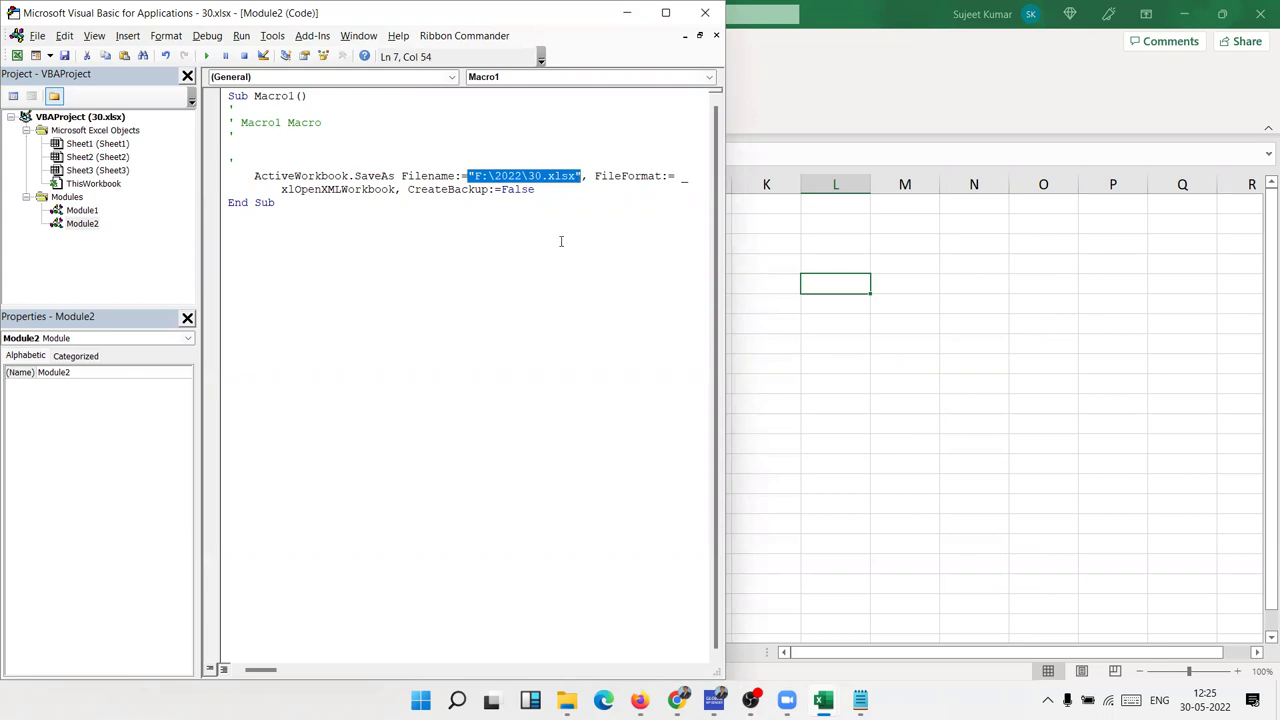
Highlight the backslash after the drive letter in Macro1's recorded path
click(478, 176)
drag(488, 176, 495, 177)
right_click(491, 177)
key(Escape)
key(shift+Right)
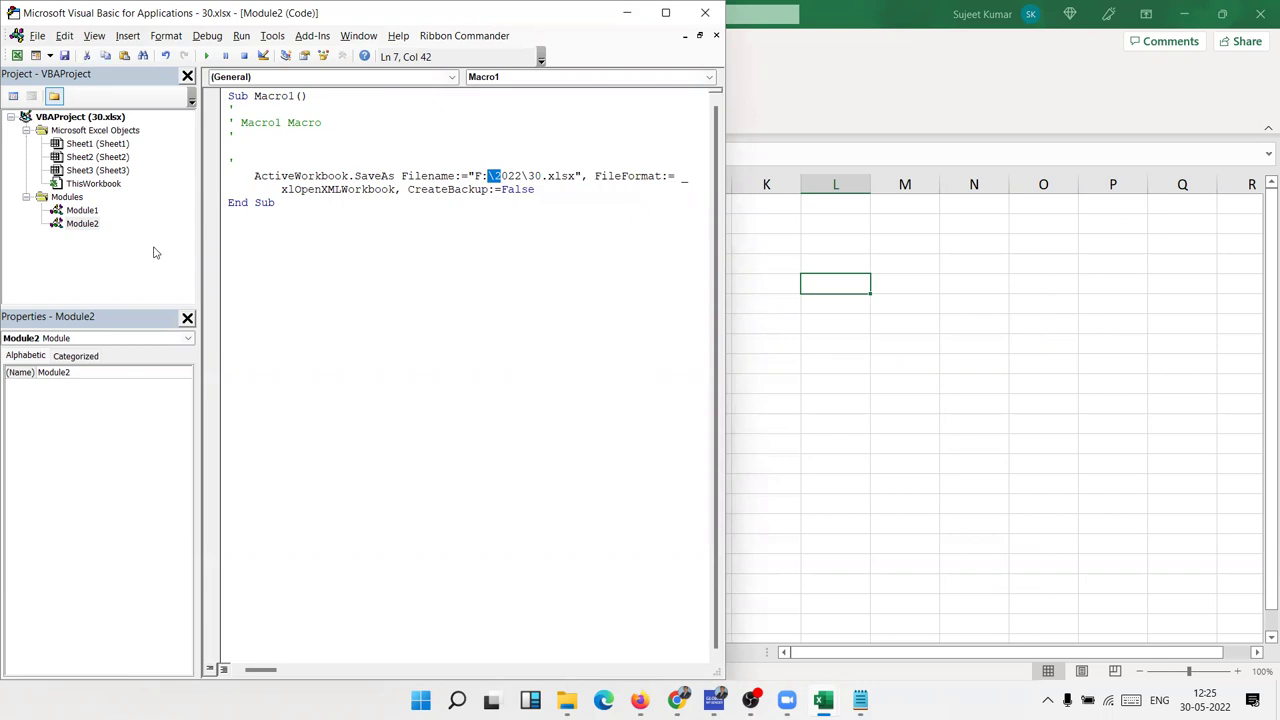
Reopen first_Pro in Module1 and review its SaveAs .xlsx extension and MsgBox line
double_click(96, 214)
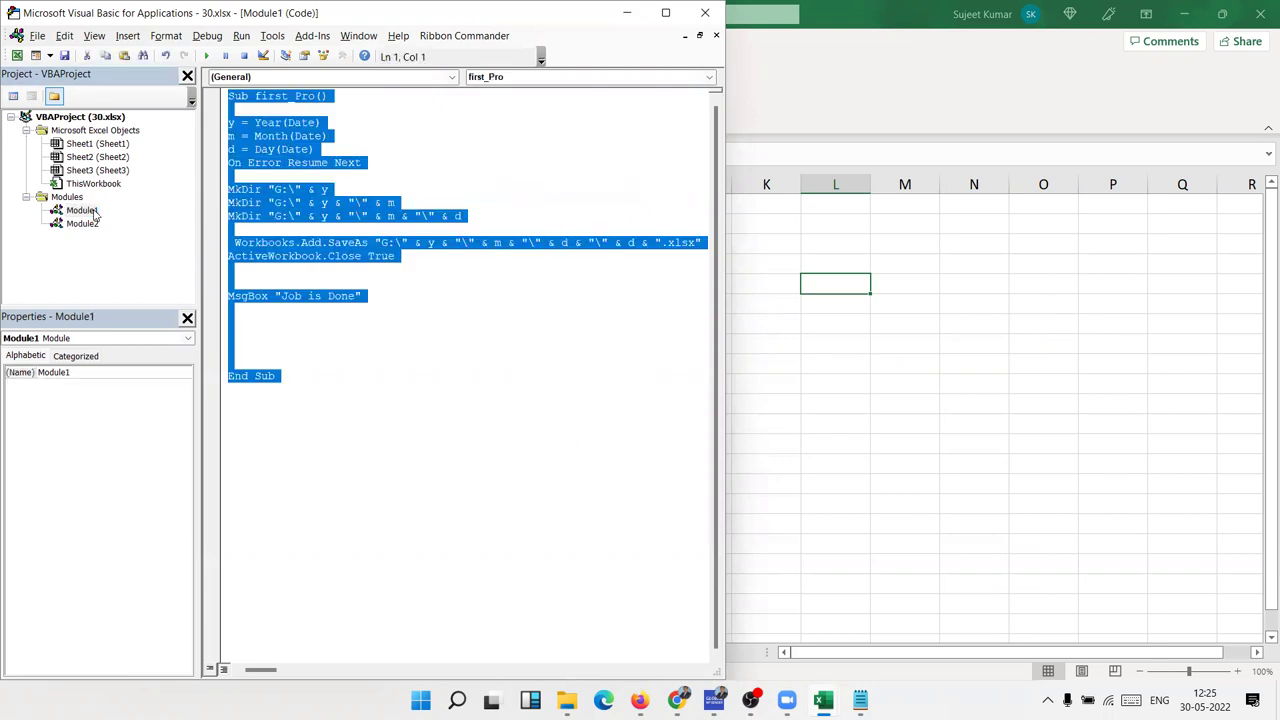
click(488, 243)
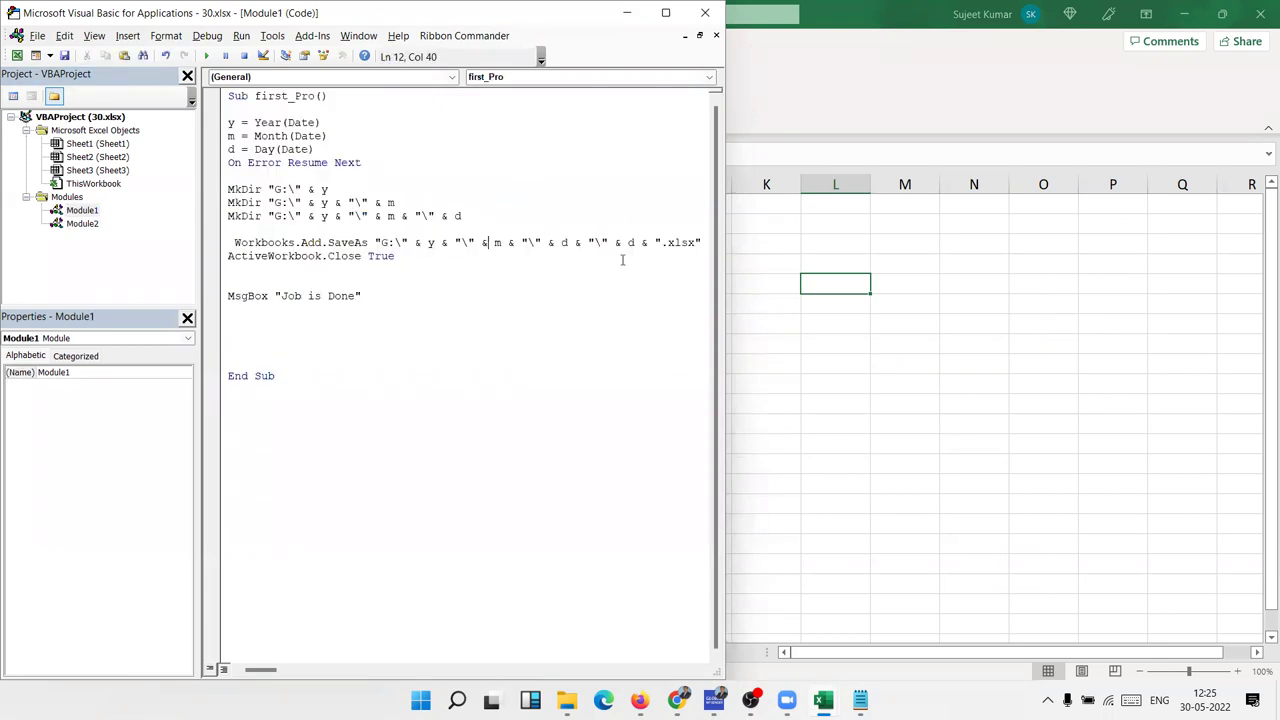
drag(660, 242, 697, 243)
click(778, 271)
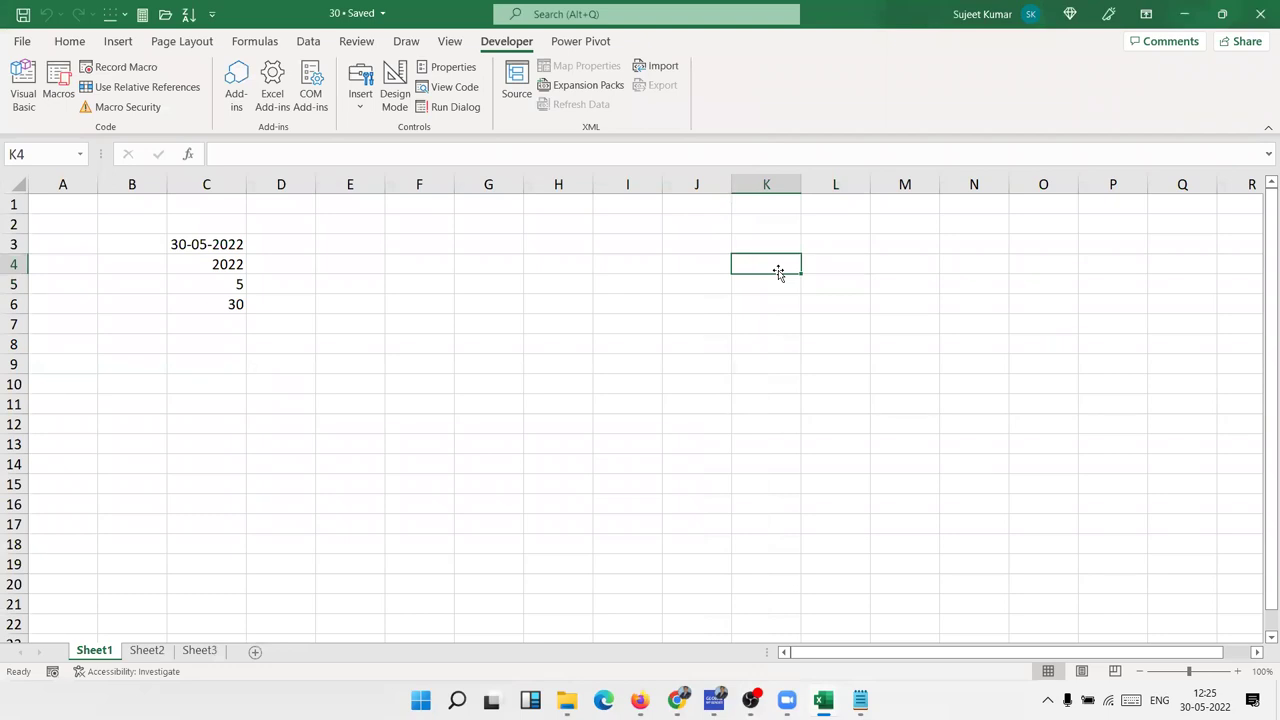
key(alt+F11)
click(612, 294)
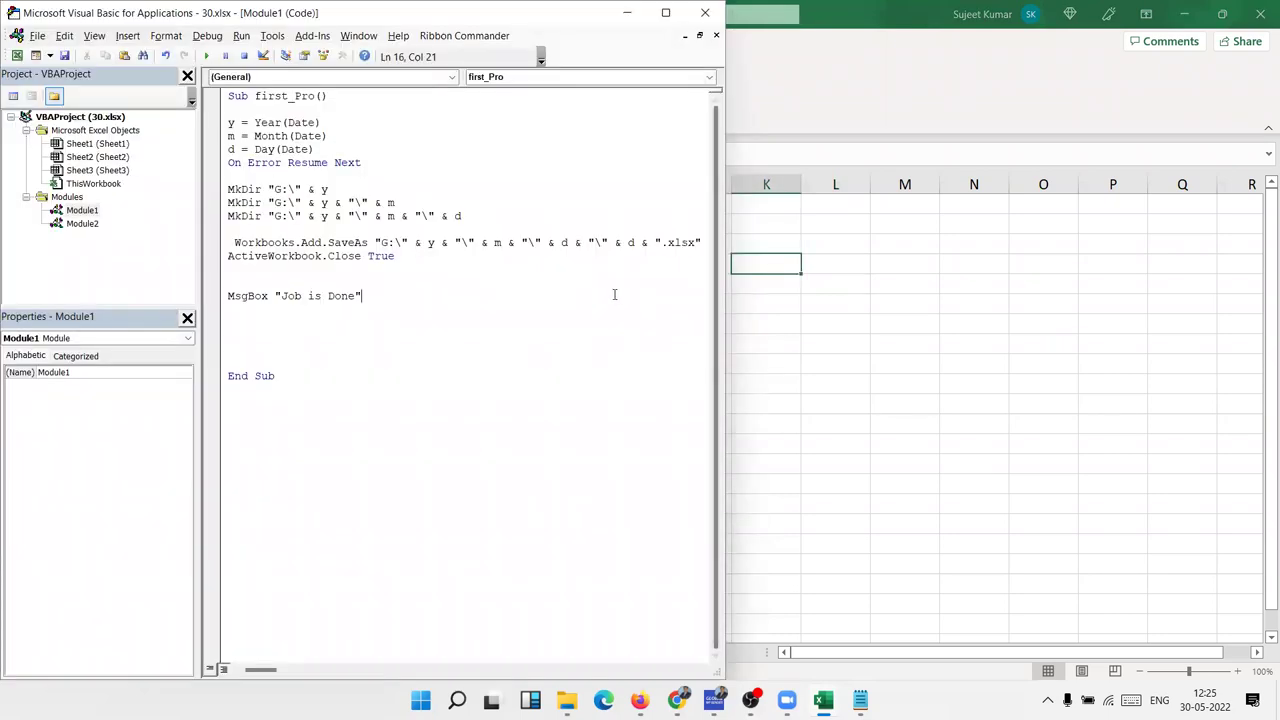
click(704, 241)
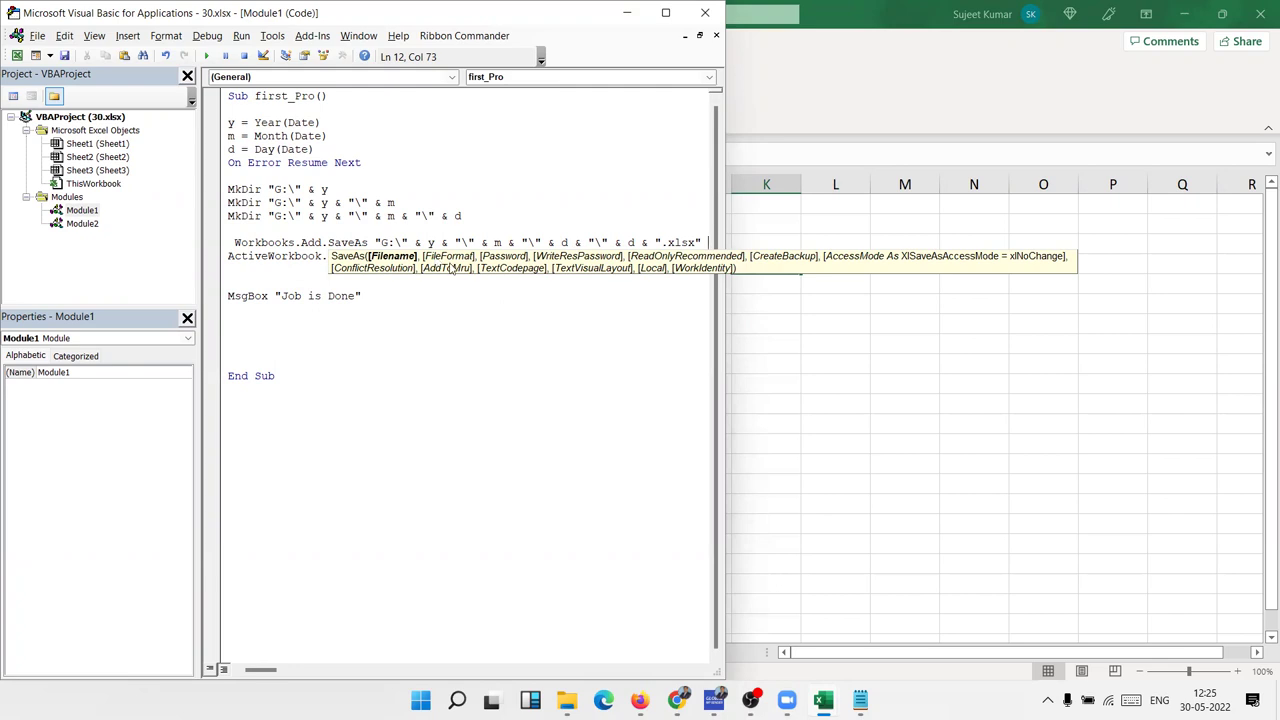
click(429, 301)
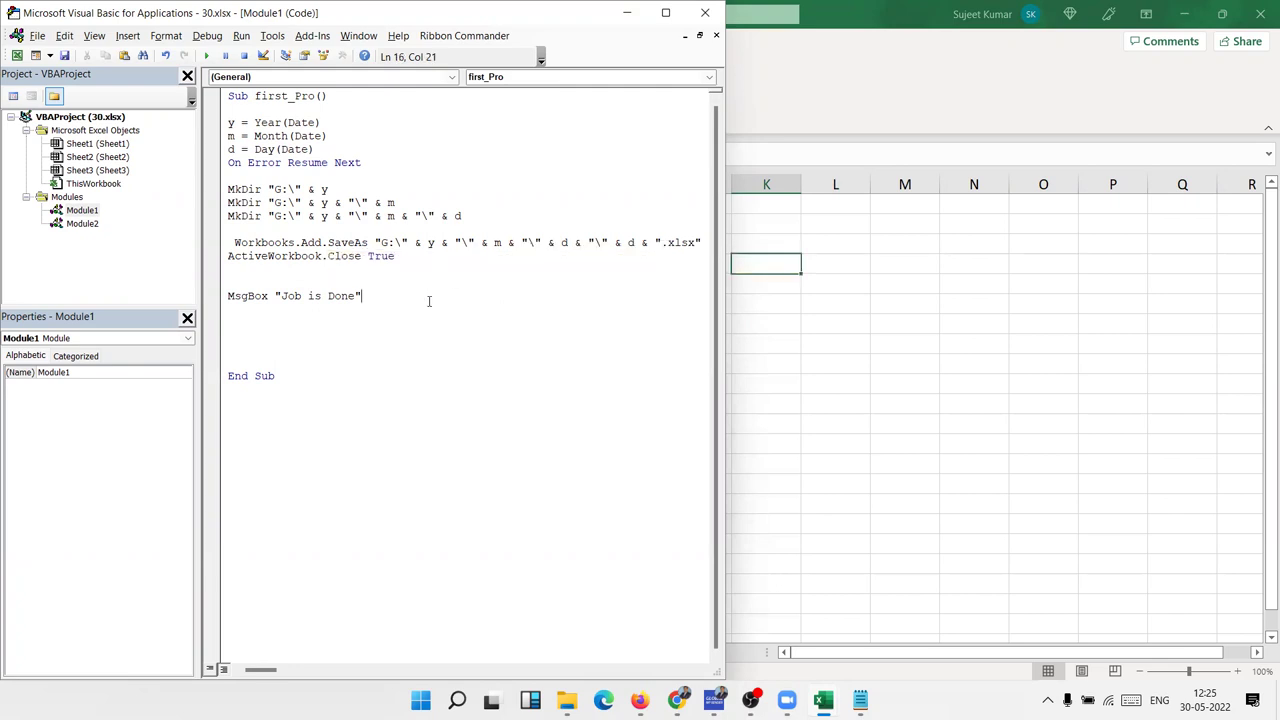